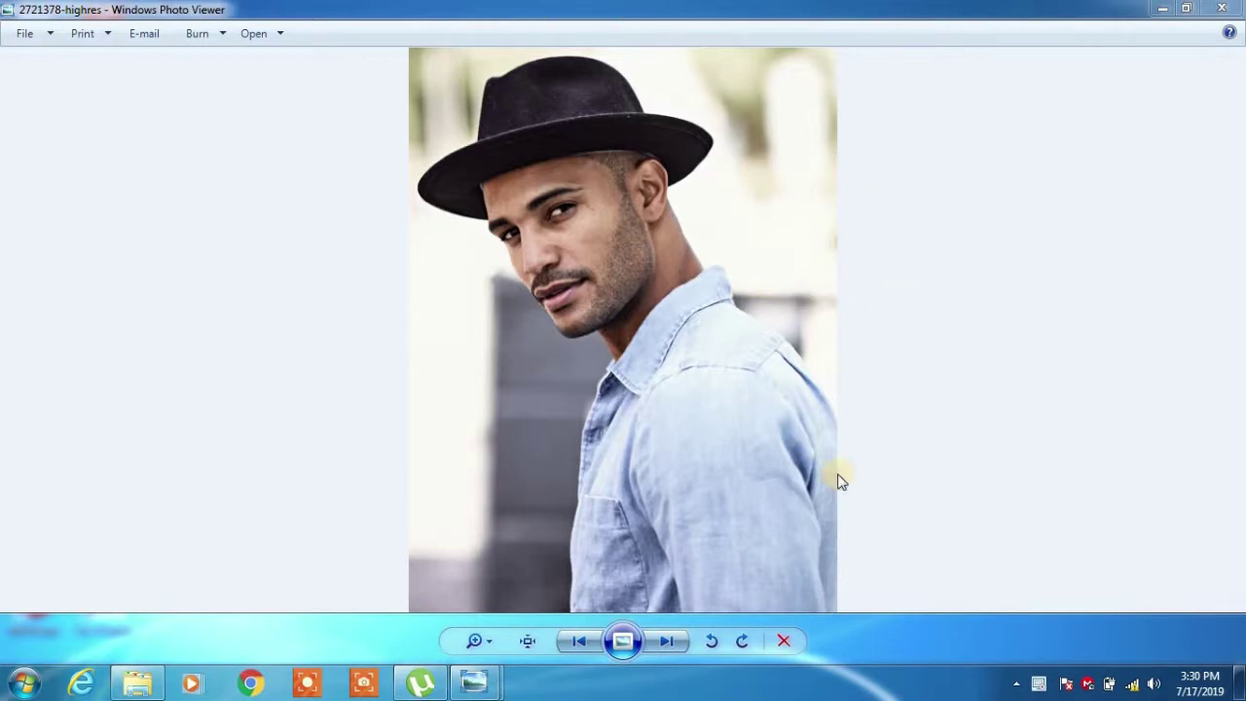
Preview the cartoon sample of the man, then close Photo Viewer
click(1159, 9)
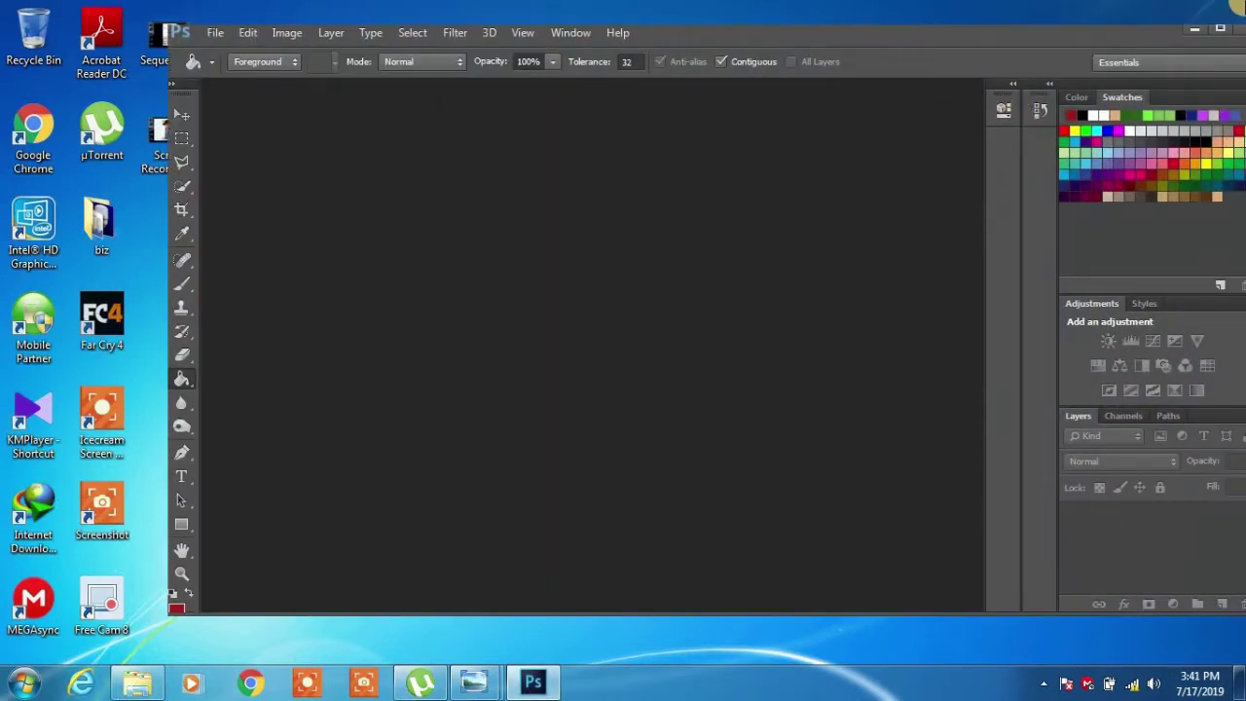
Maximize Photoshop and open 2721378-highres.jpeg from the Pictures library
click(1220, 29)
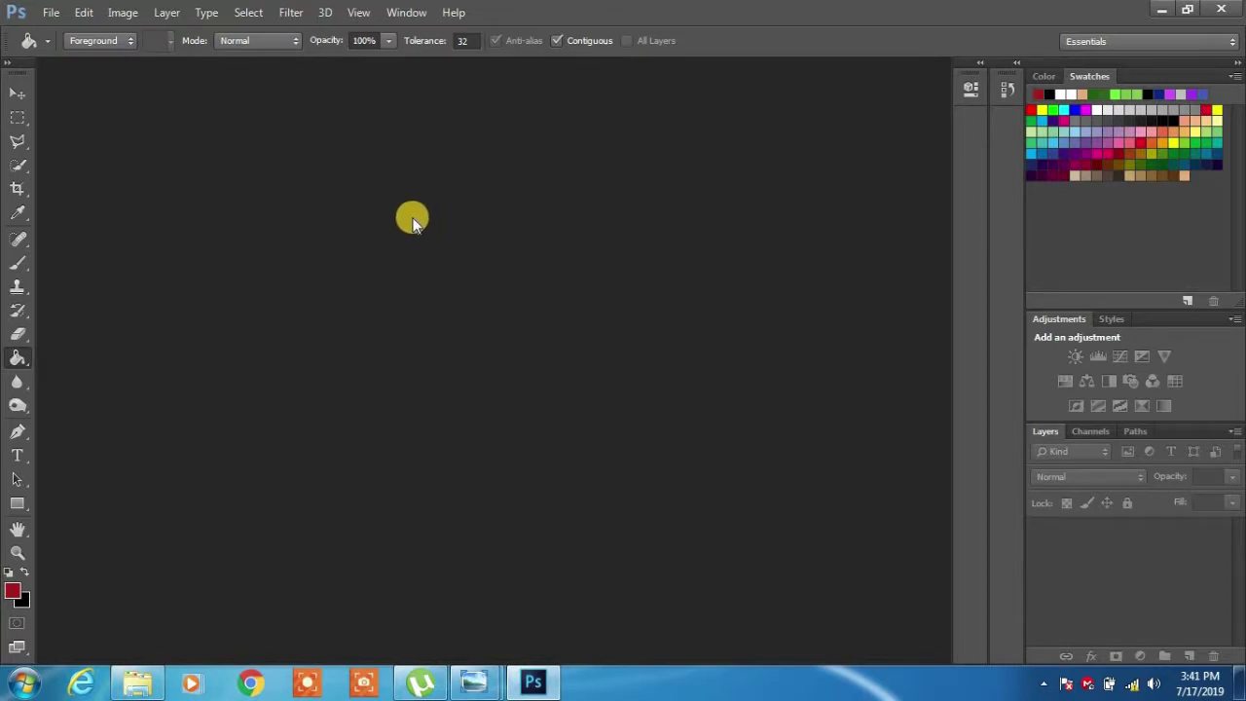
click(51, 13)
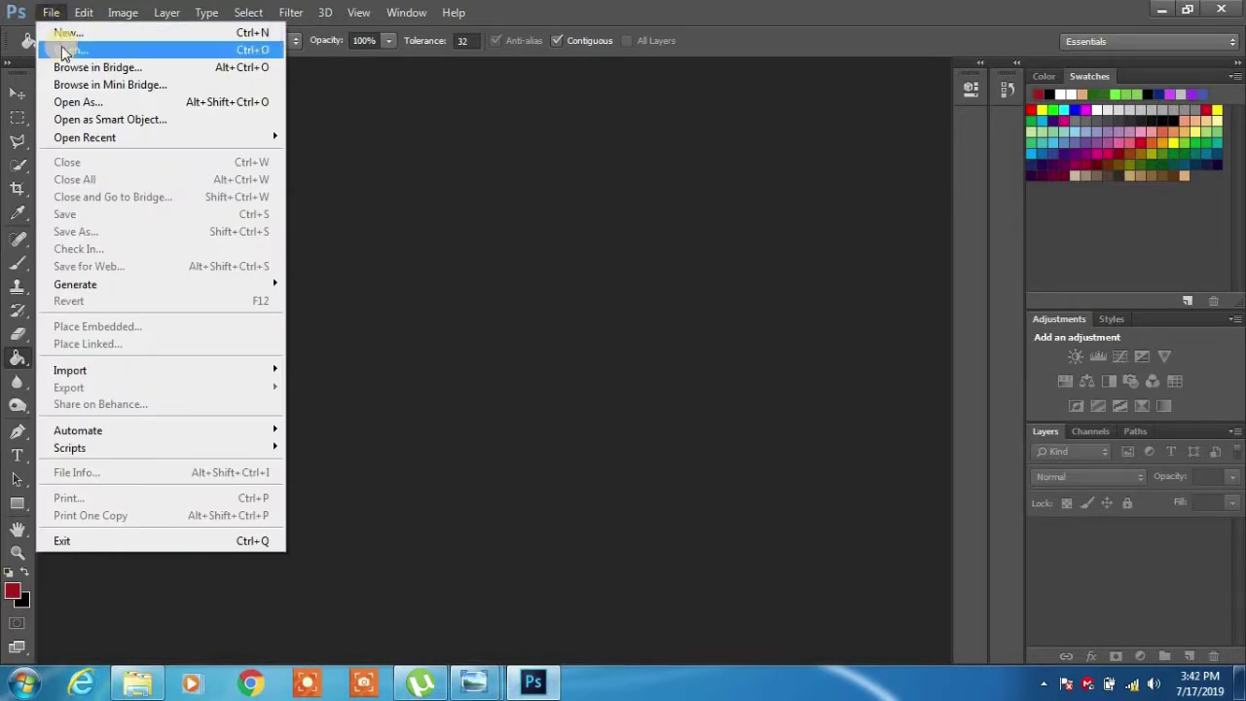
click(64, 50)
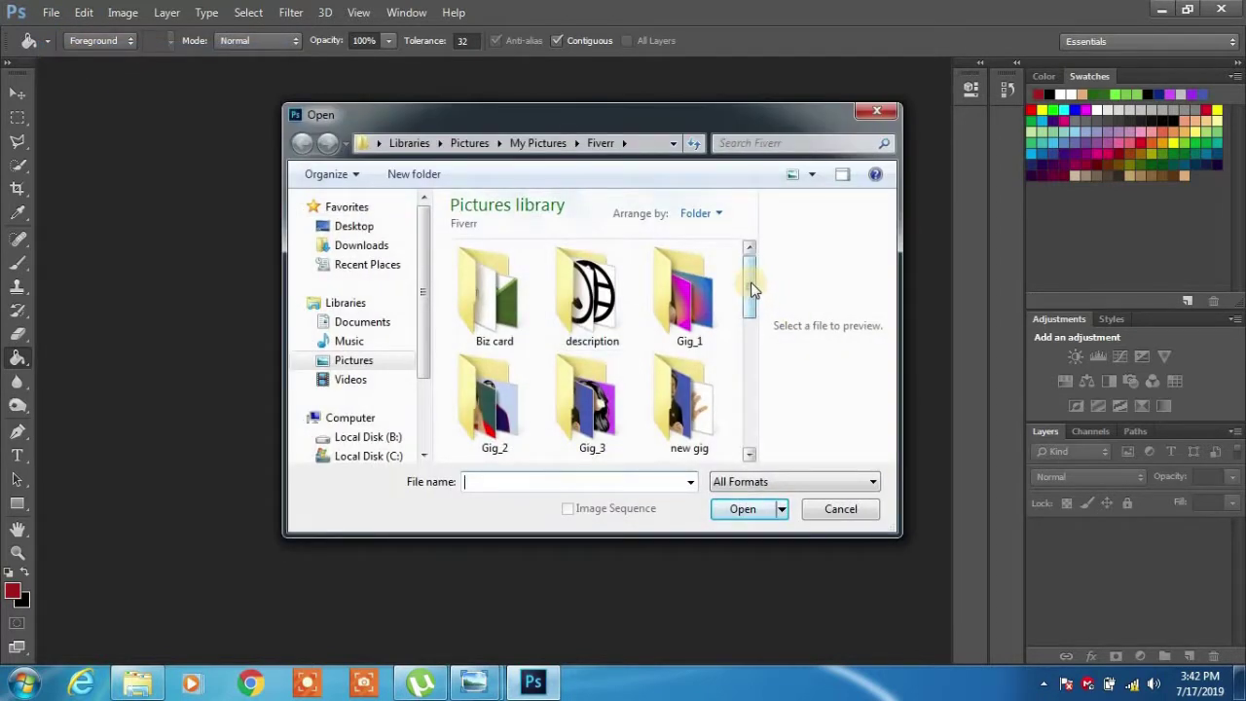
scroll(751, 288, down, 2)
click(689, 331)
click(740, 508)
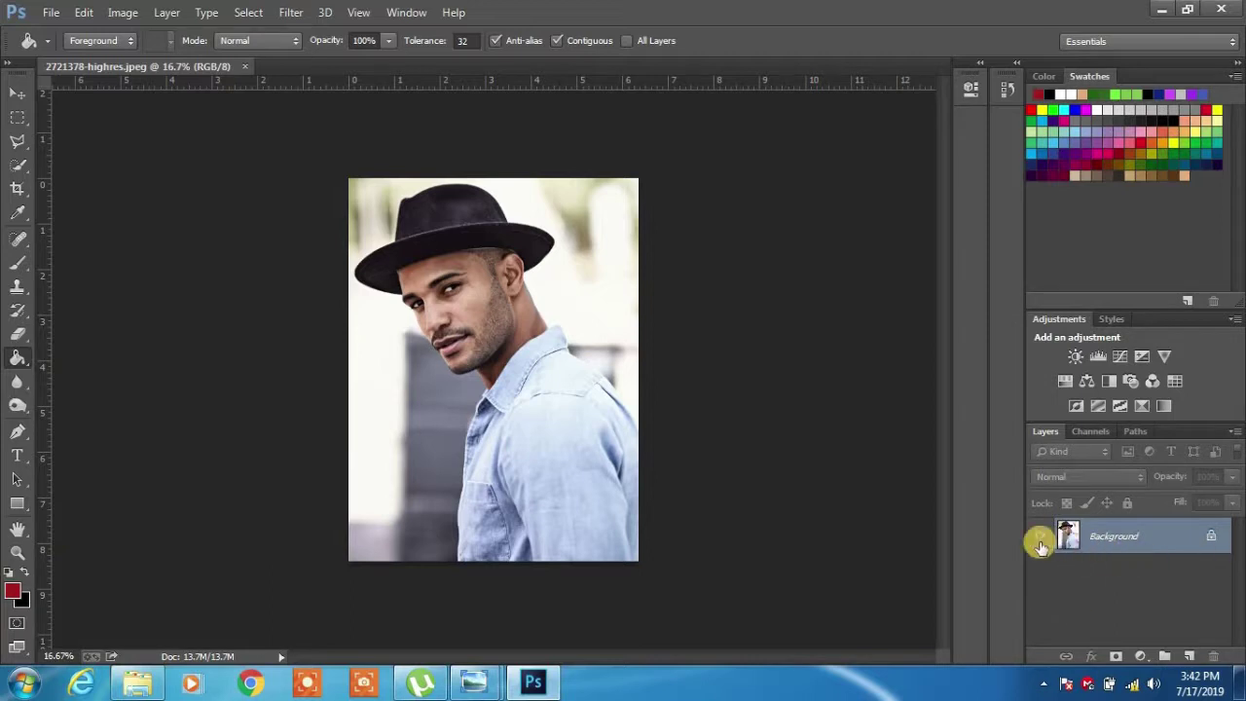
double_click(1129, 536)
Convert the locked Background into an editable layer named model
click(1081, 541)
double_click(1121, 538)
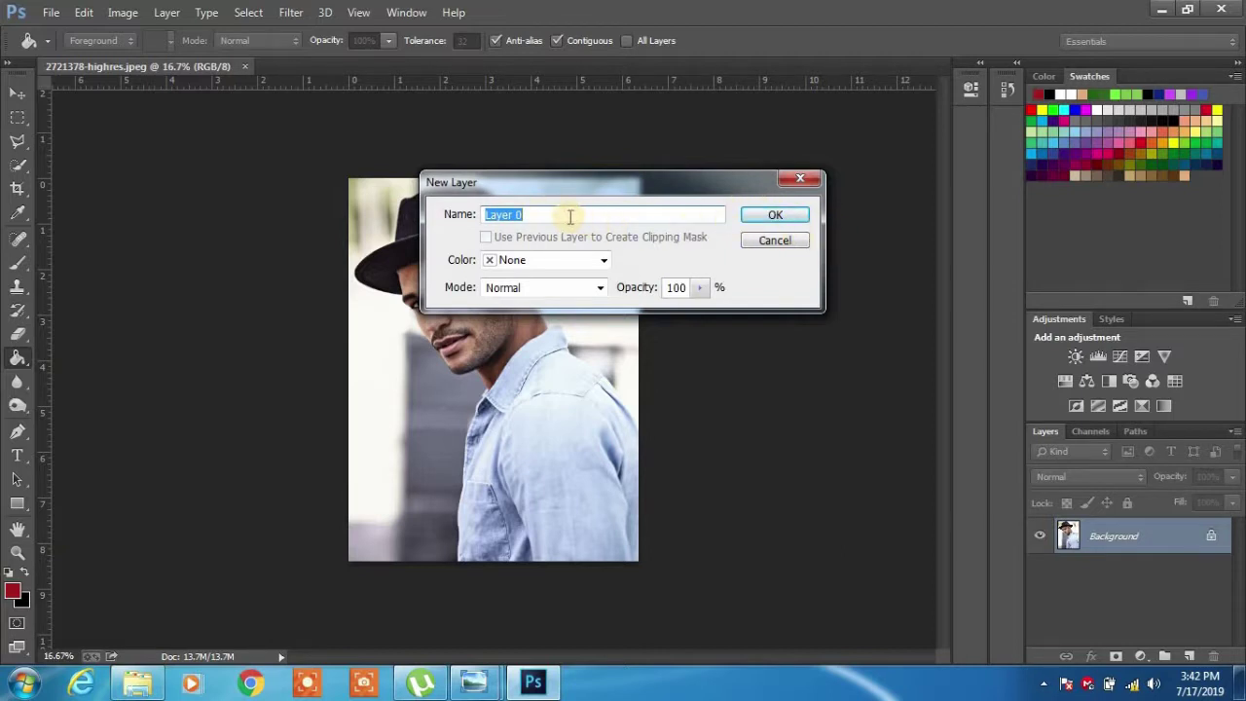
text(model)
click(772, 216)
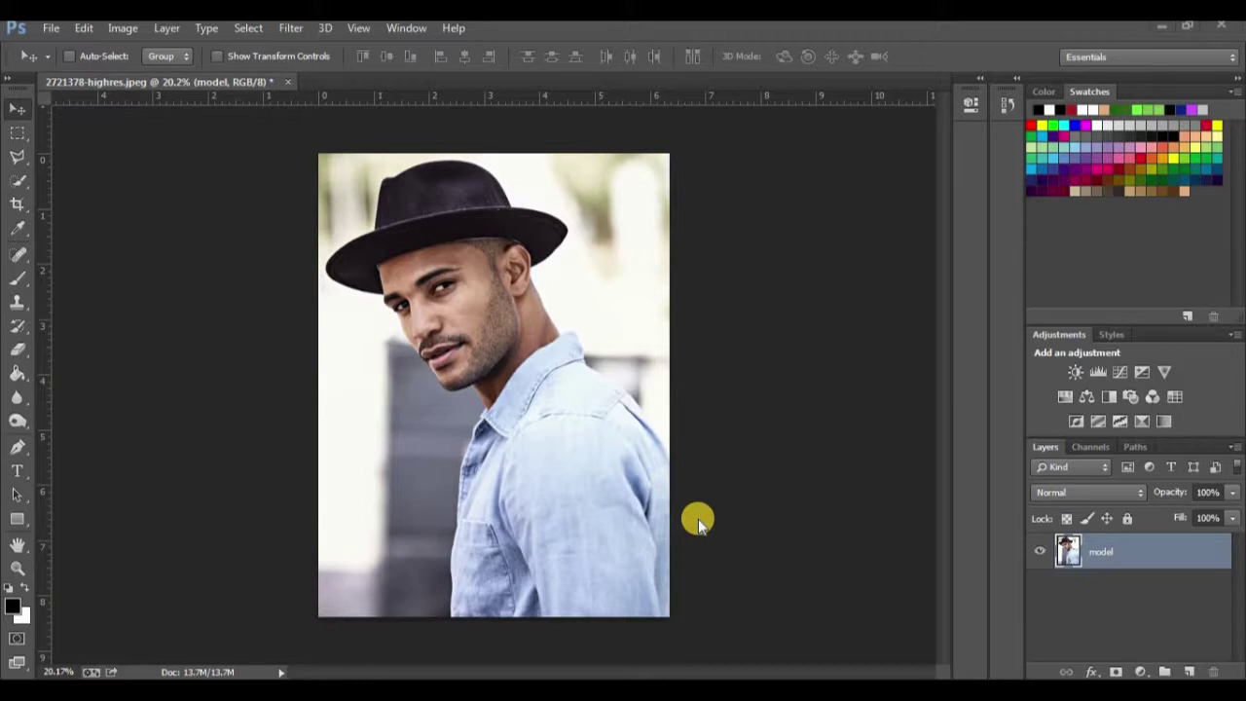
Desaturate the model layer to greyscale with Image > Adjustments > Desaturate
key(ctrl+shift+u)
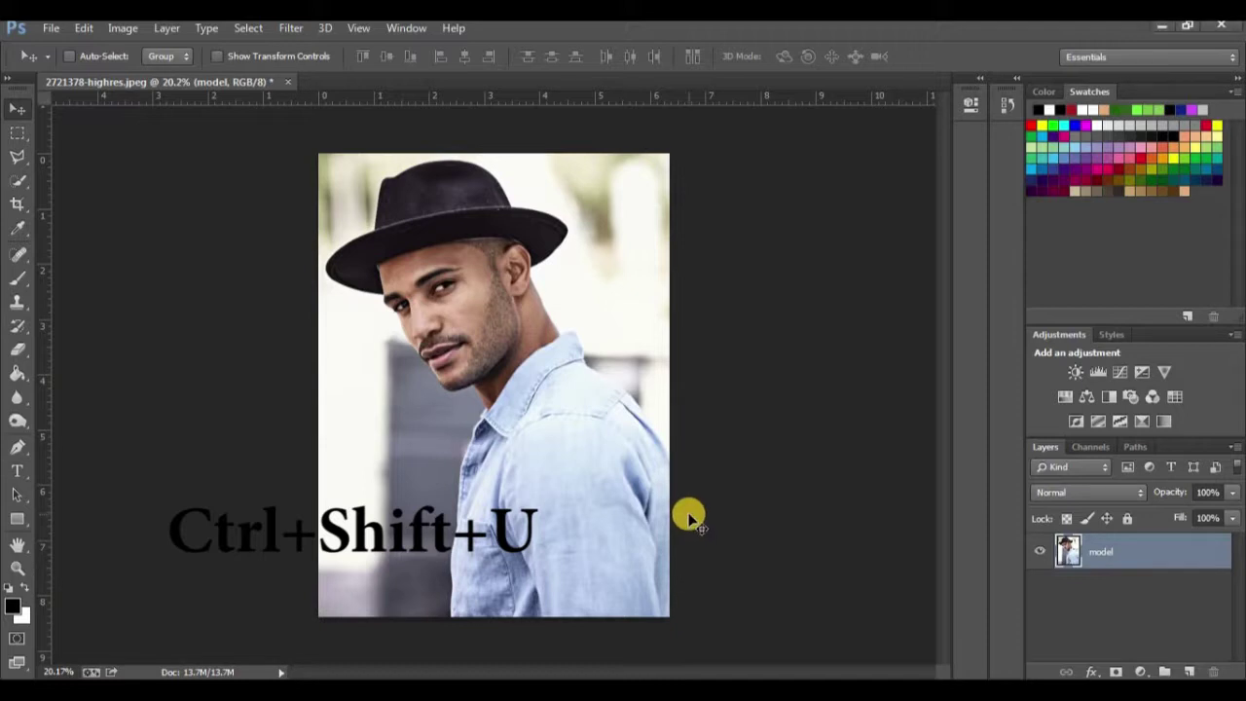
key(ctrl+shift+u)
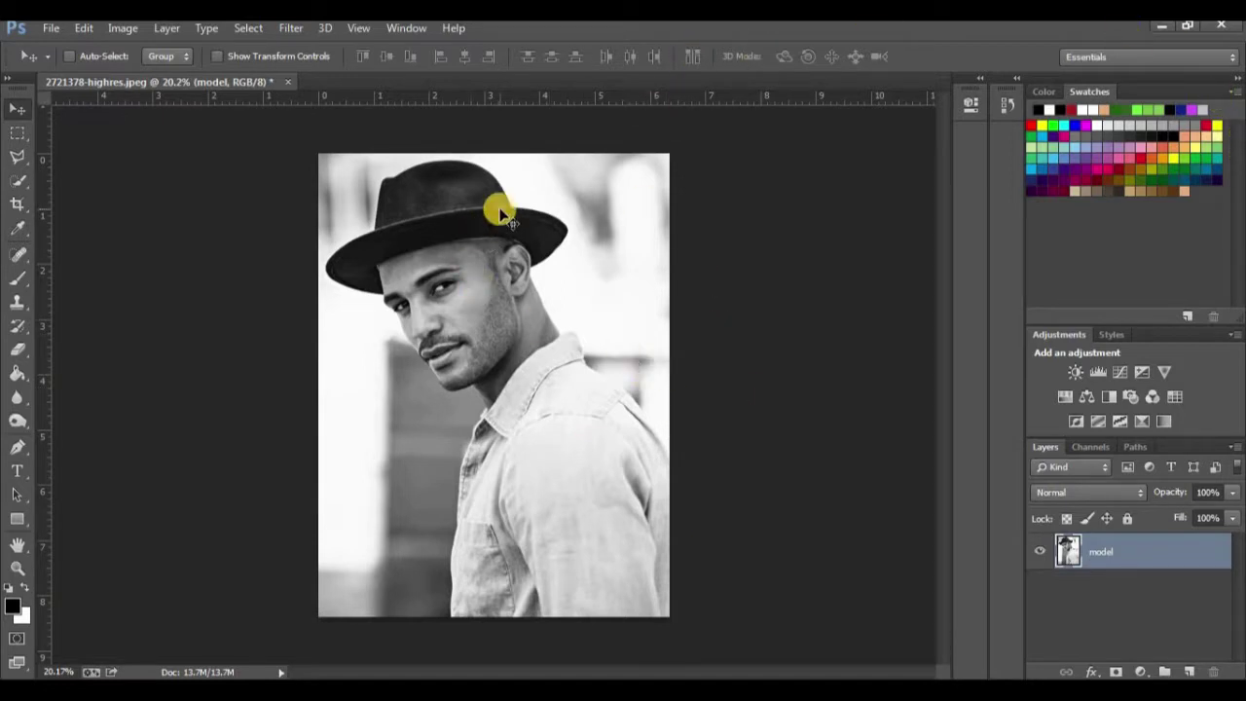
click(122, 28)
click(123, 28)
click(122, 28)
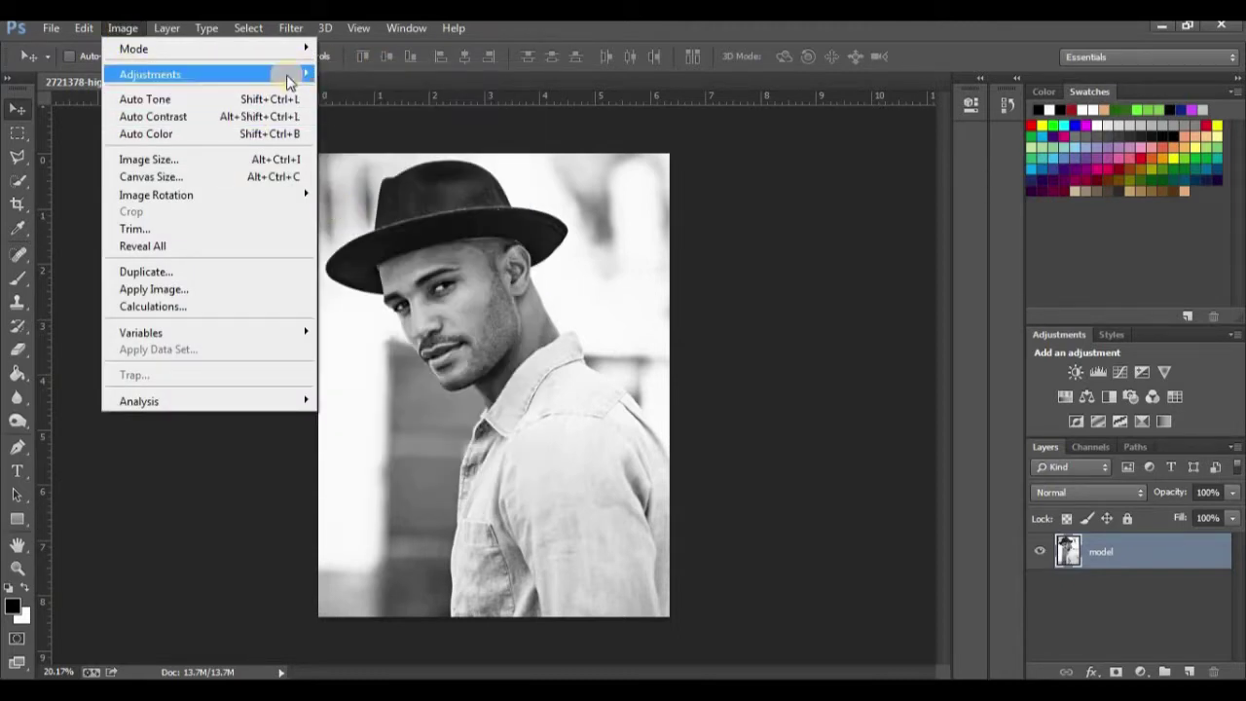
mouse_move(150, 74)
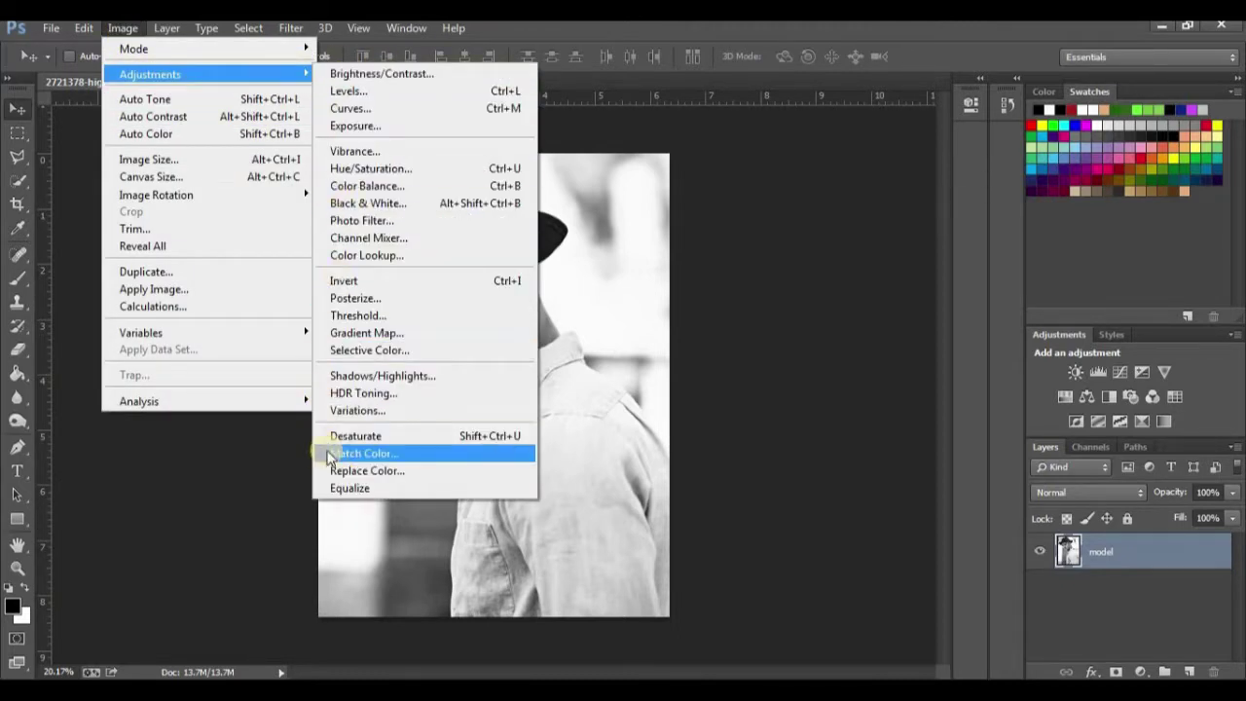
click(343, 437)
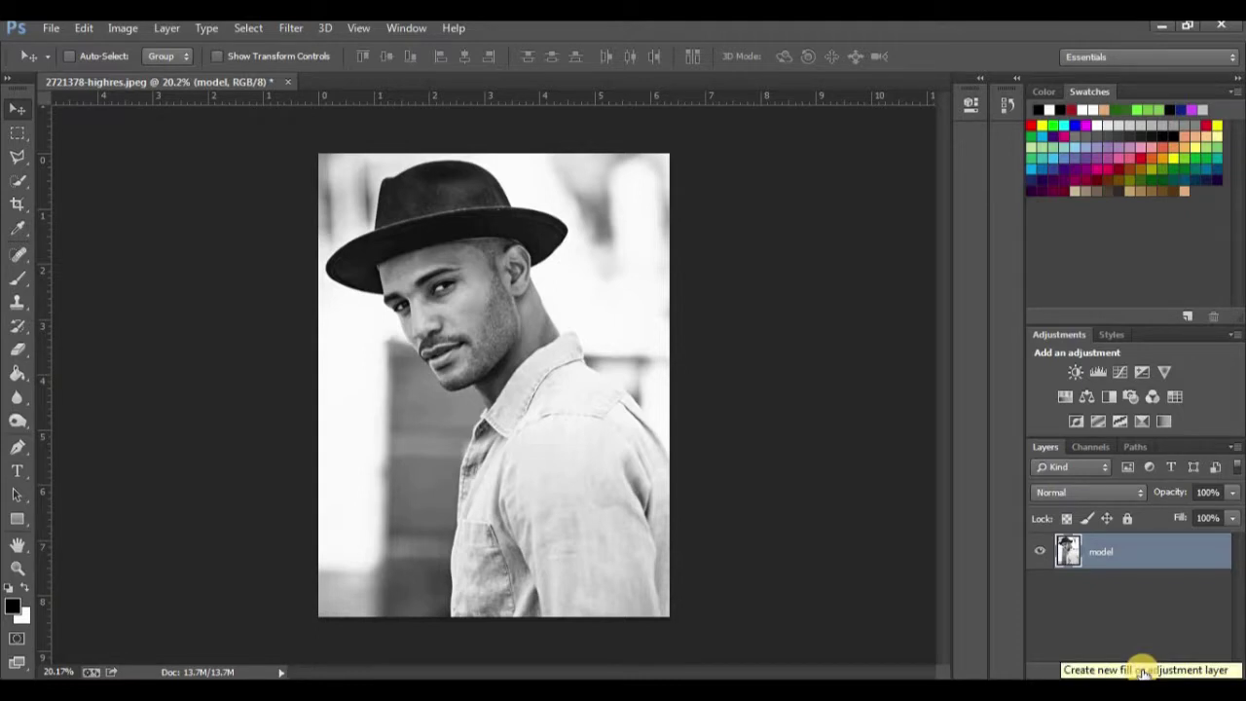
Add a Solid Color fill layer set to peach hex e4ad7b
click(1142, 672)
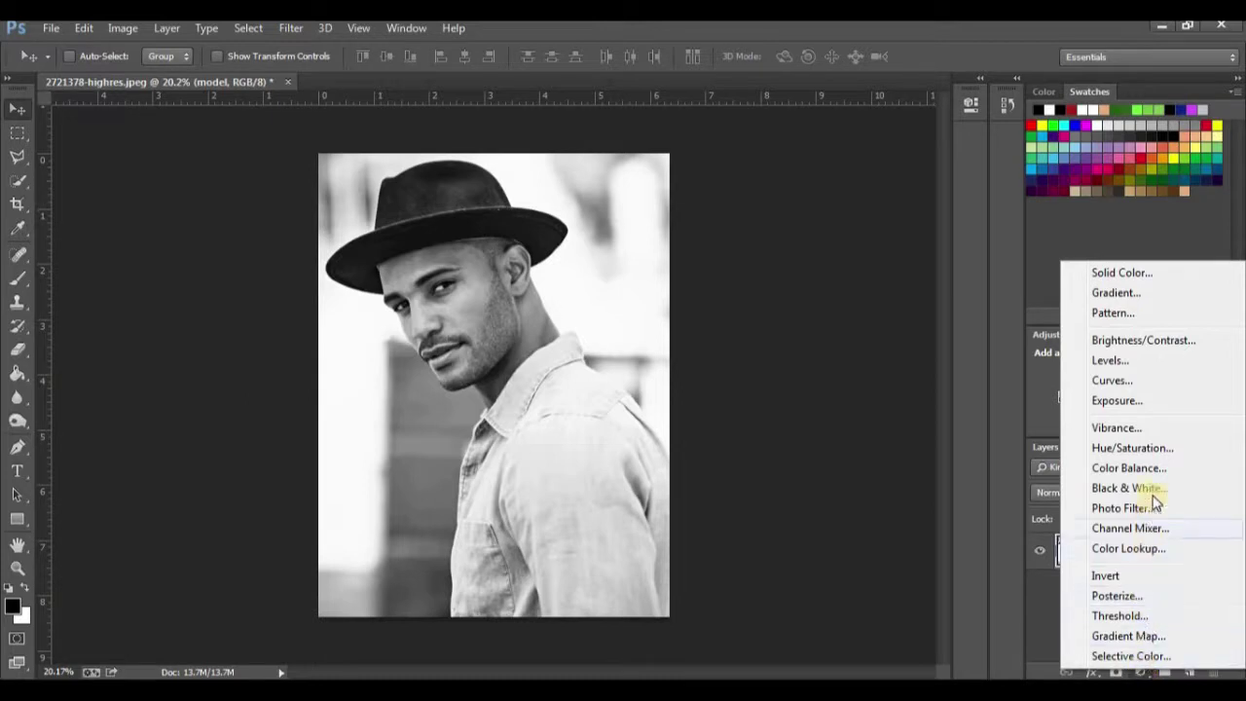
click(1107, 278)
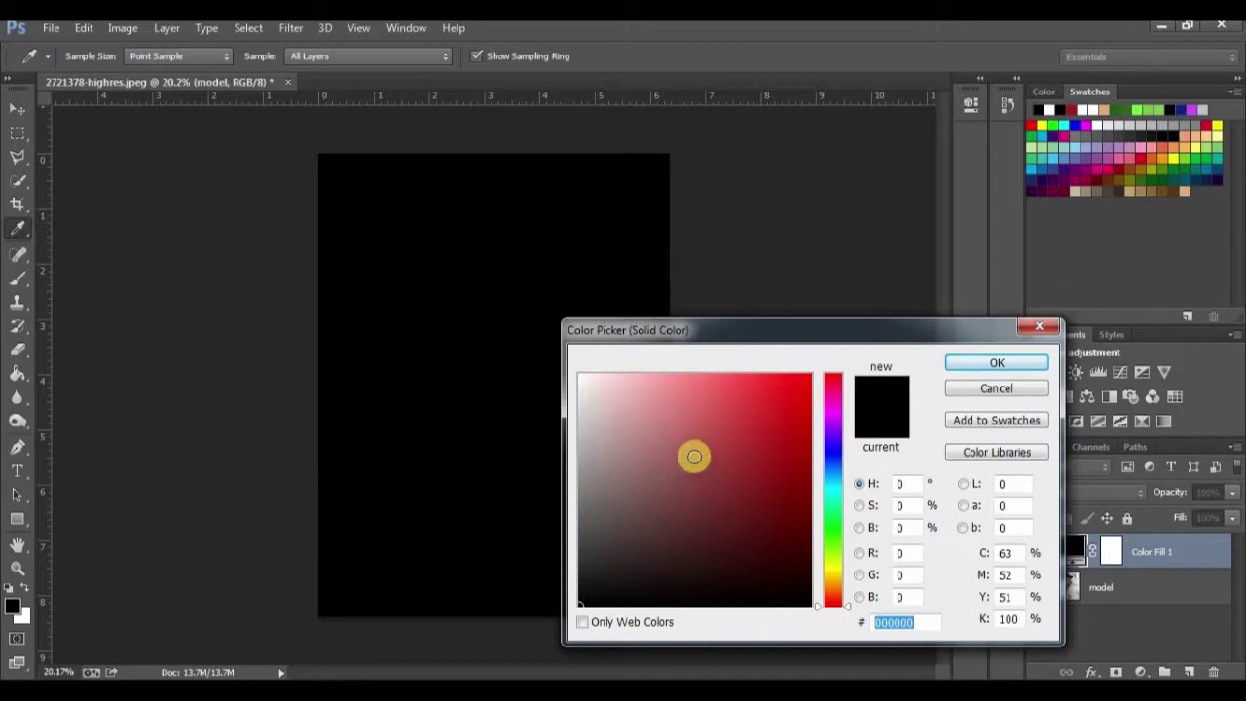
click(708, 413)
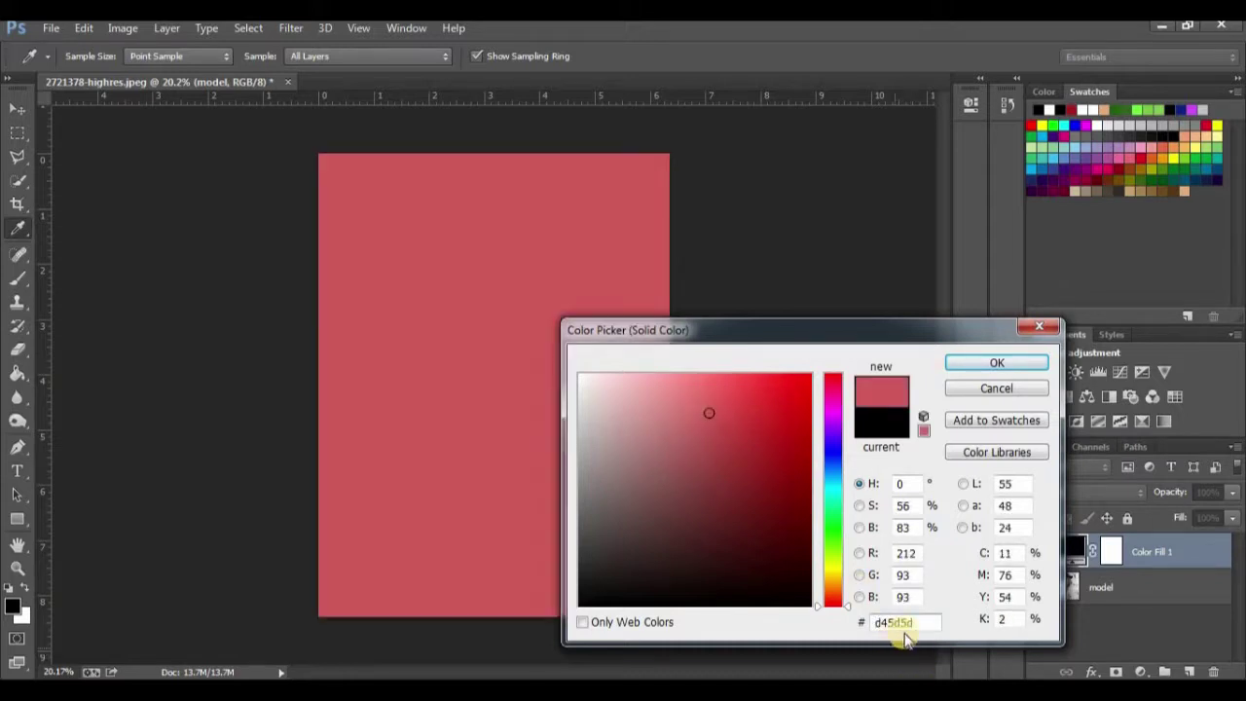
mouse_move(883, 622)
mouse_down()
mouse_move(919, 622)
mouse_move(867, 623)
mouse_up()
click(930, 622)
right_click(889, 621)
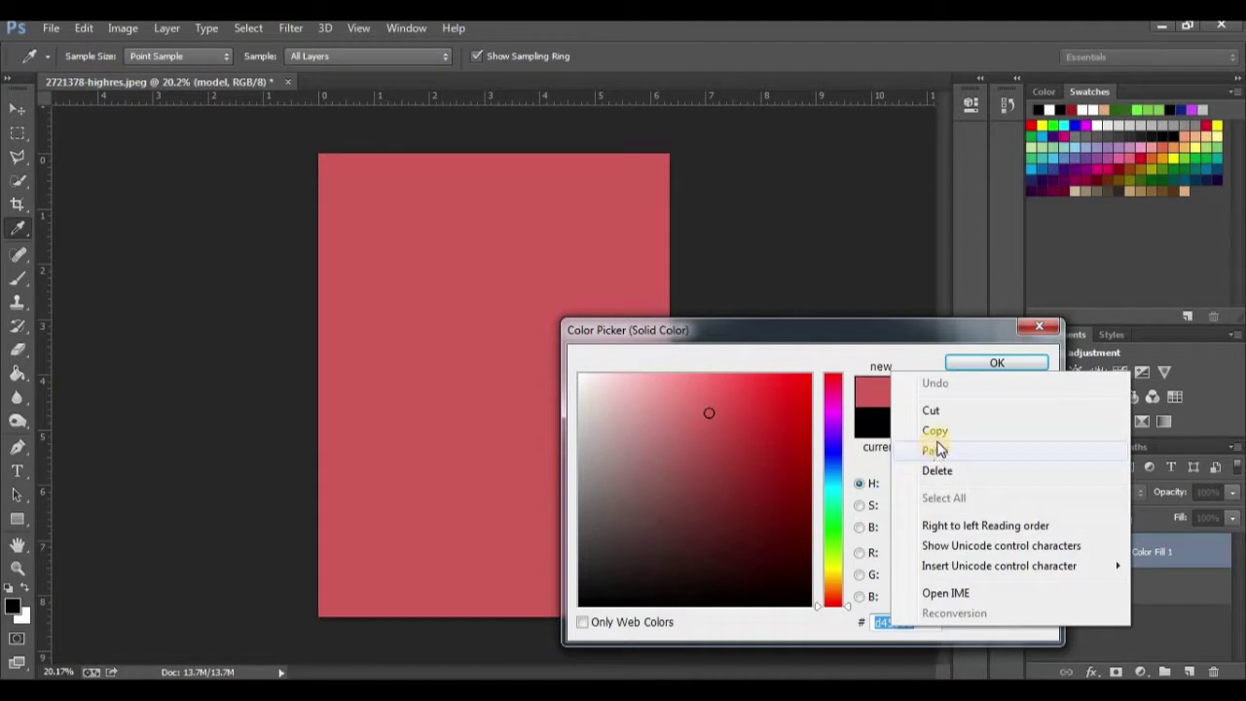
click(934, 450)
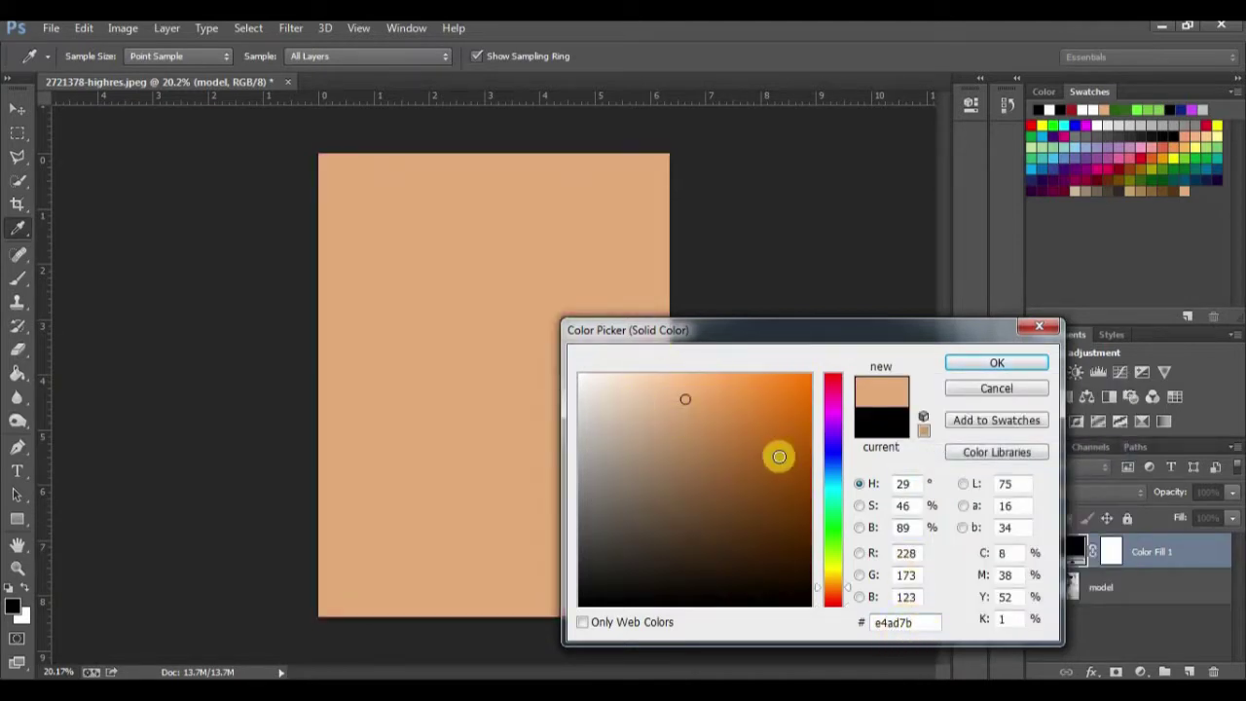
click(1004, 365)
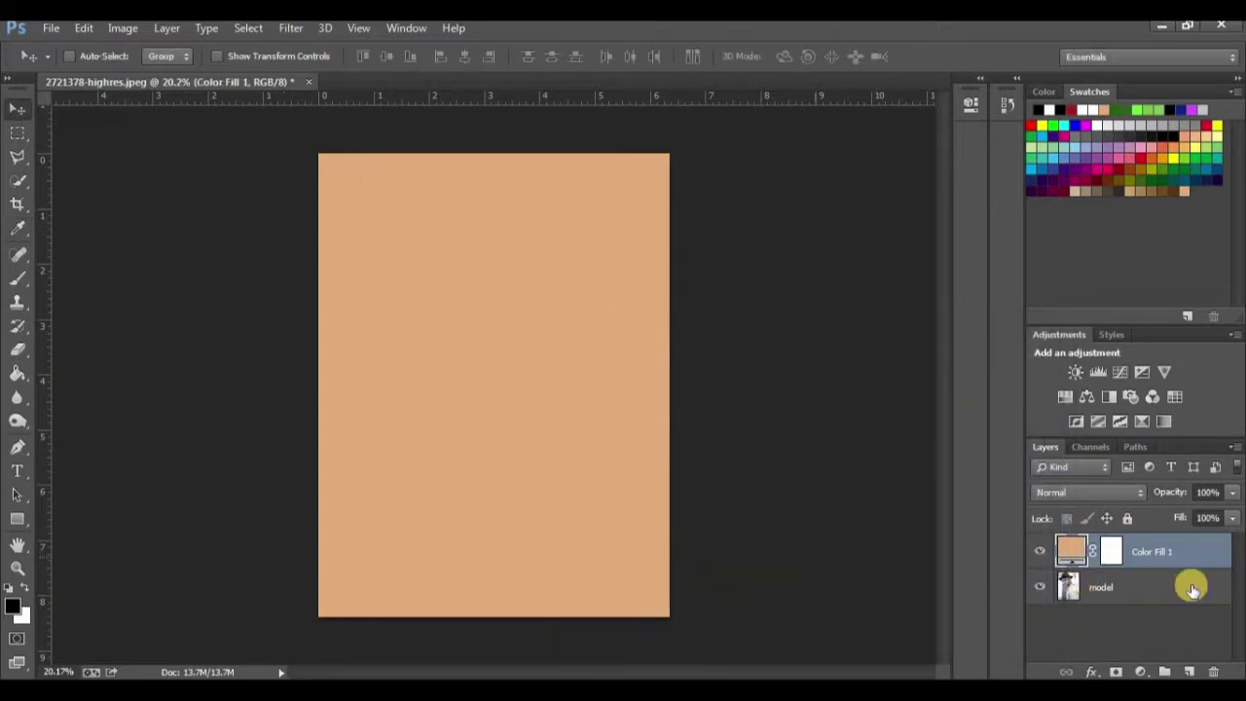
Fill the Color Fill 1 layer mask with black to hide the peach colour
key(p)
scroll(955, 582, up, 3)
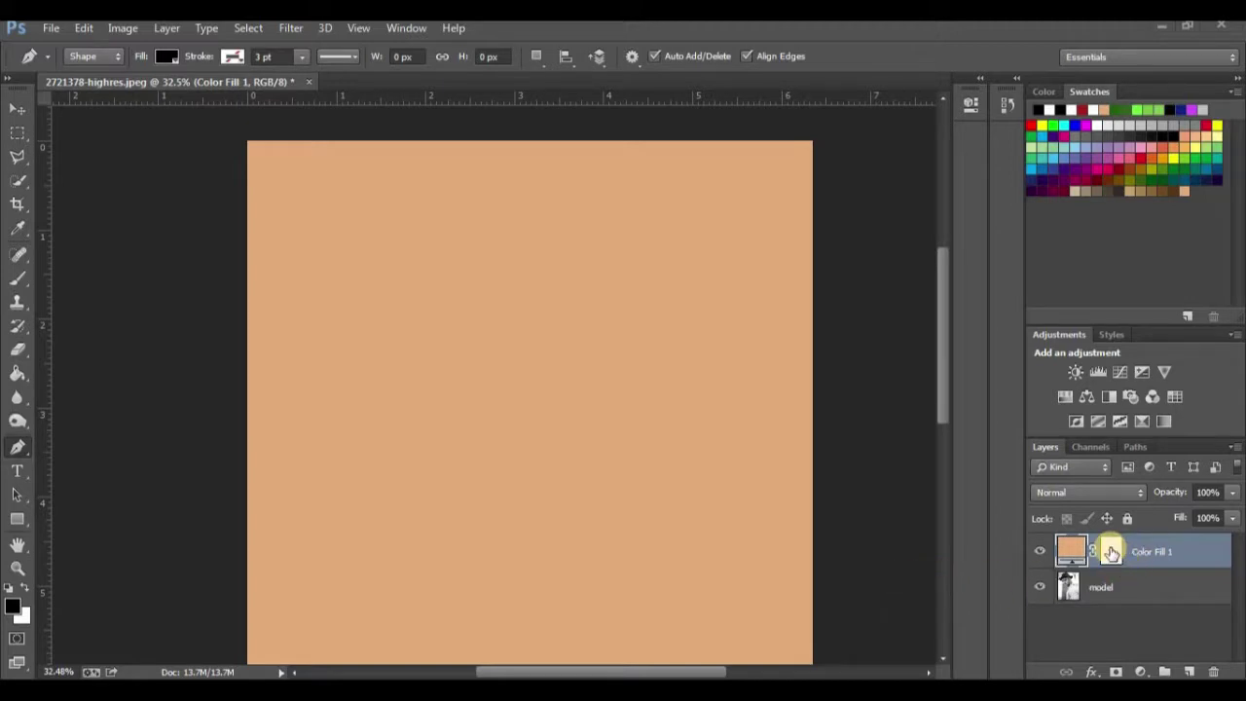
click(1112, 553)
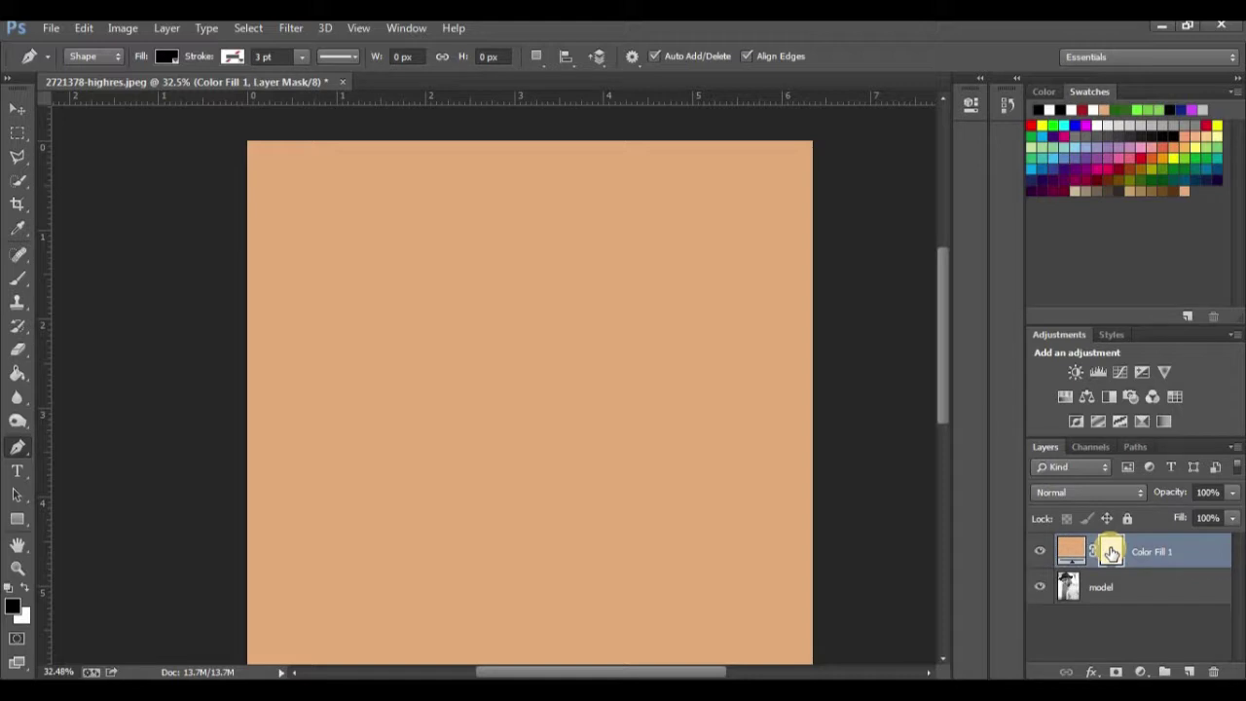
key(alt+Delete)
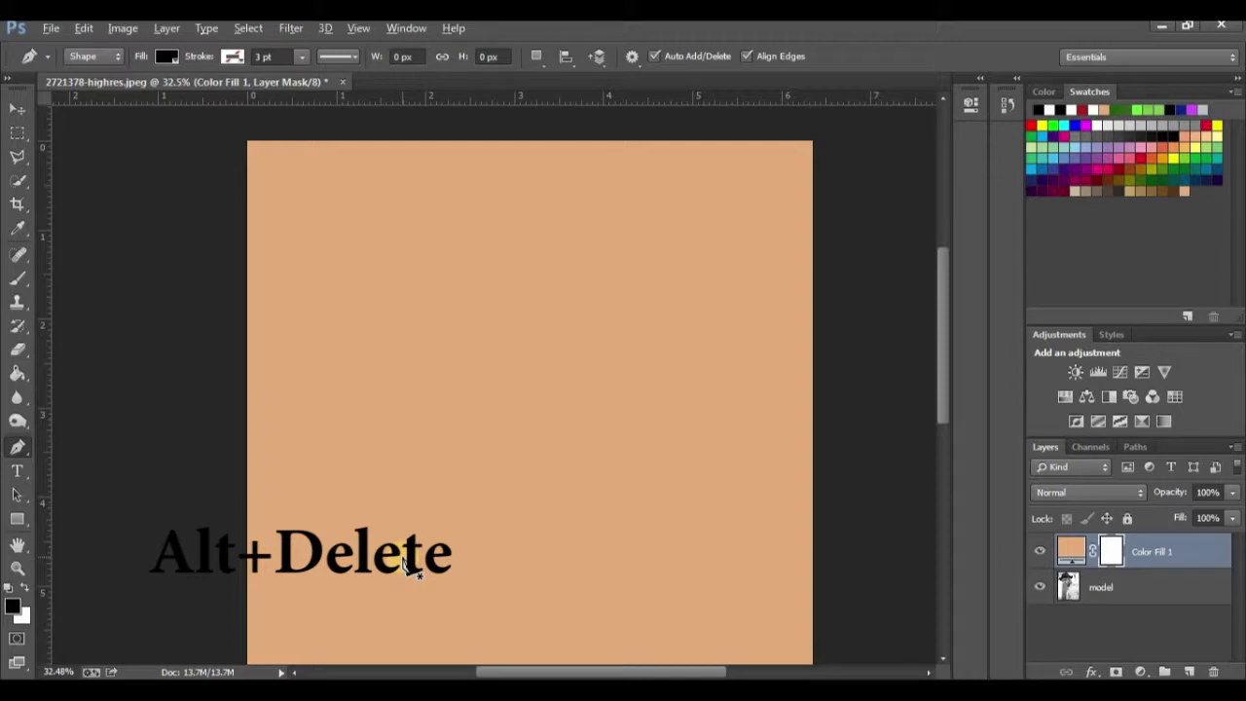
key(alt+Delete)
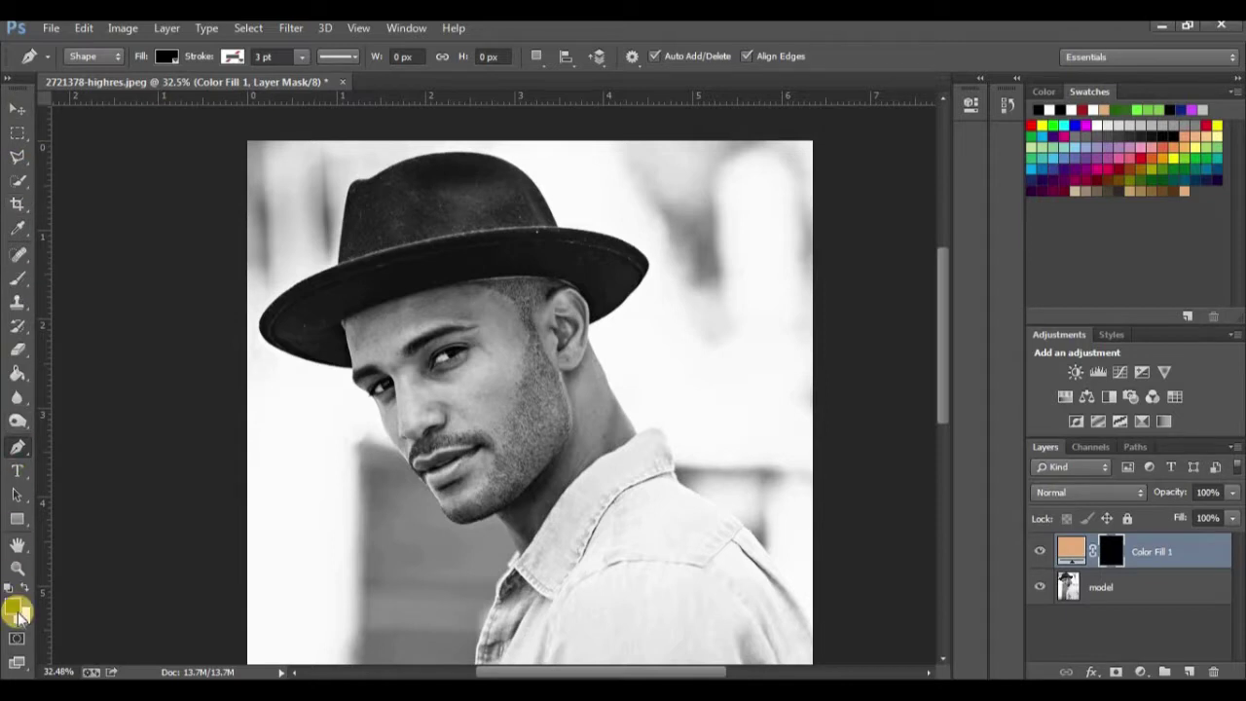
Reset the foreground and background colours to default black and white
click(14, 586)
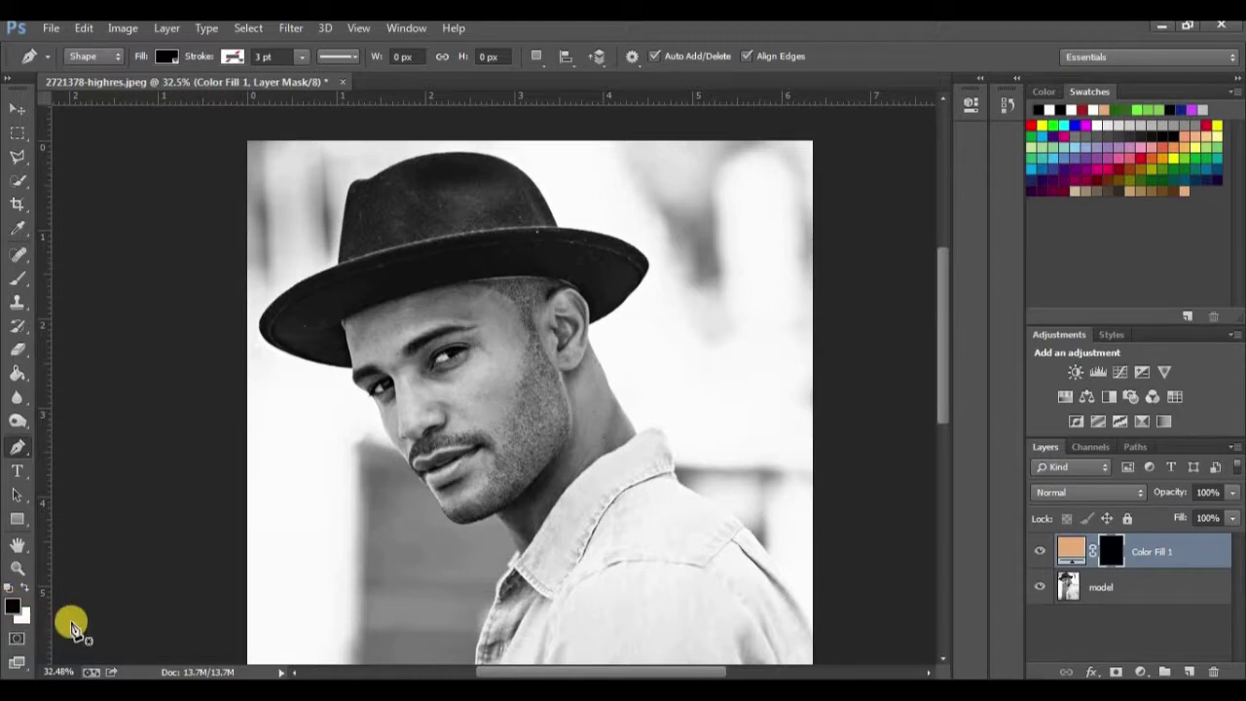
key(x)
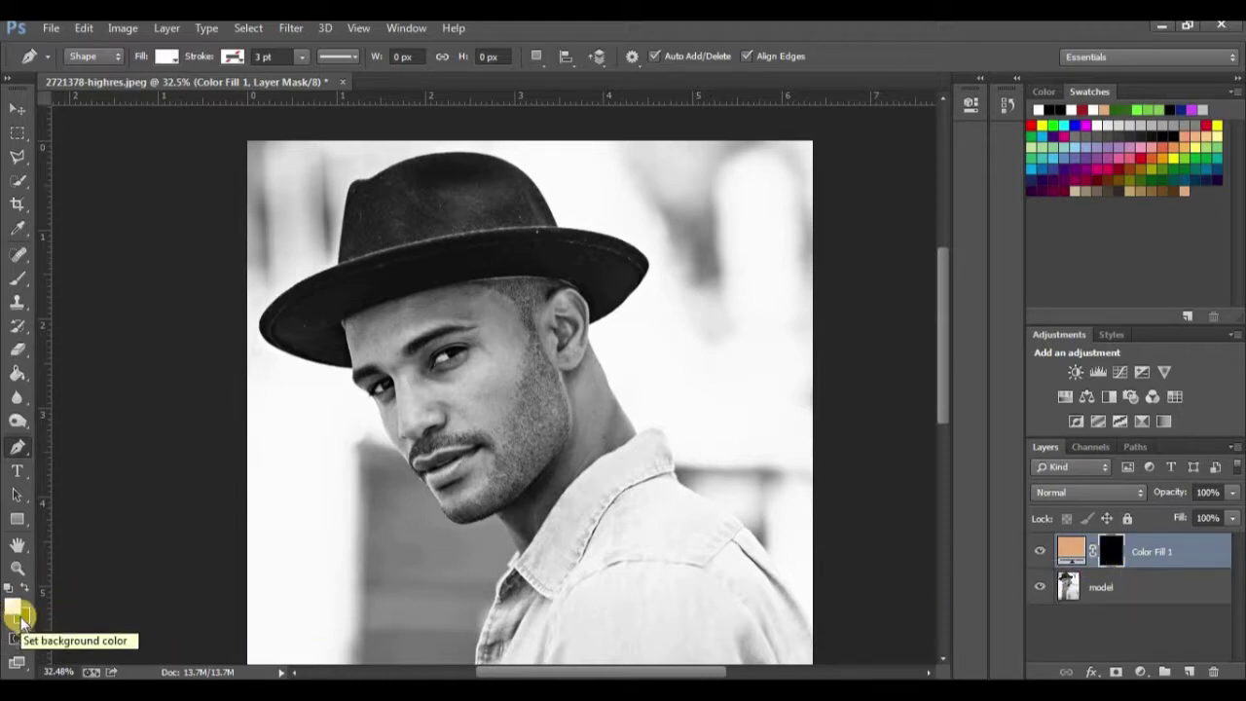
click(8, 590)
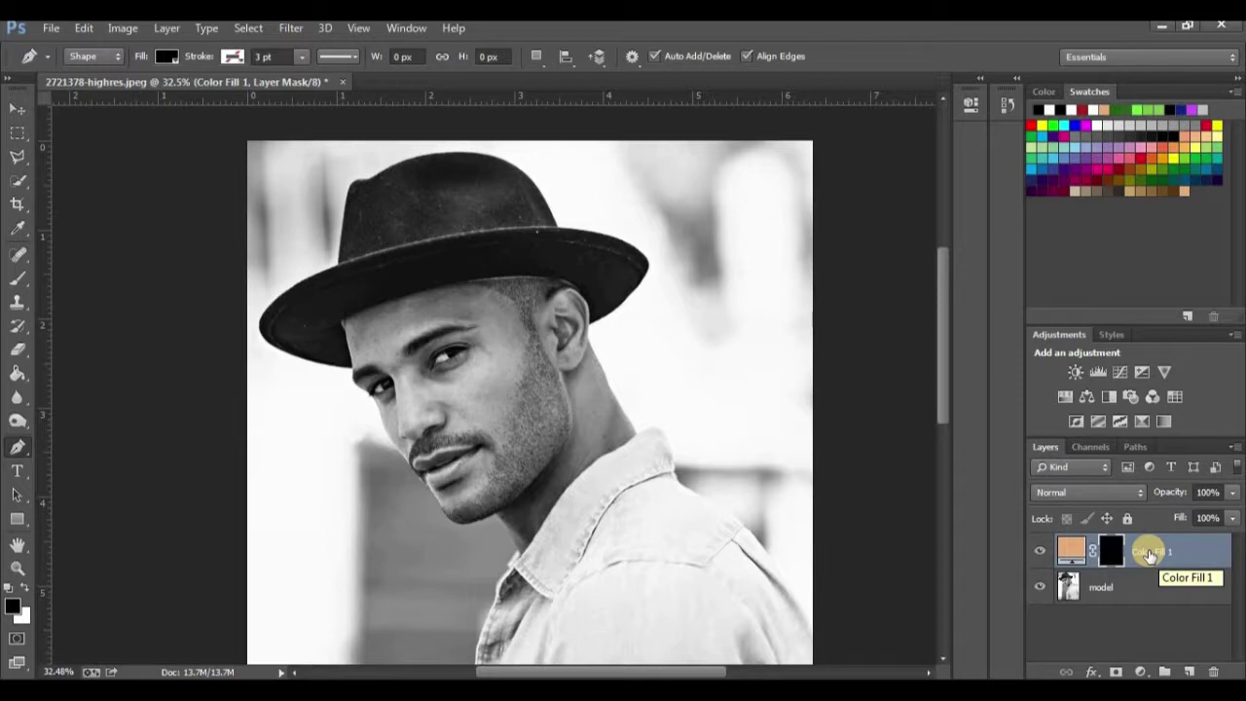
double_click(1150, 553)
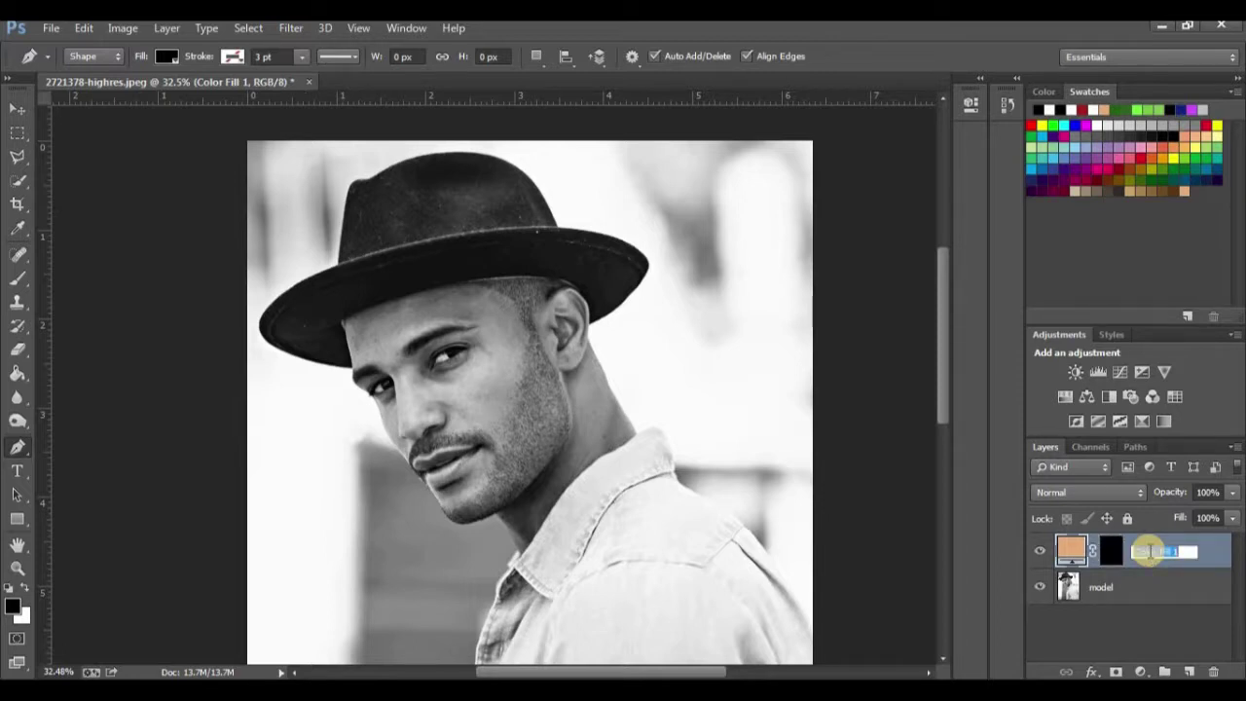
Rename the peach fill layer to skin and keep its mask black
text(skin)
key(Return)
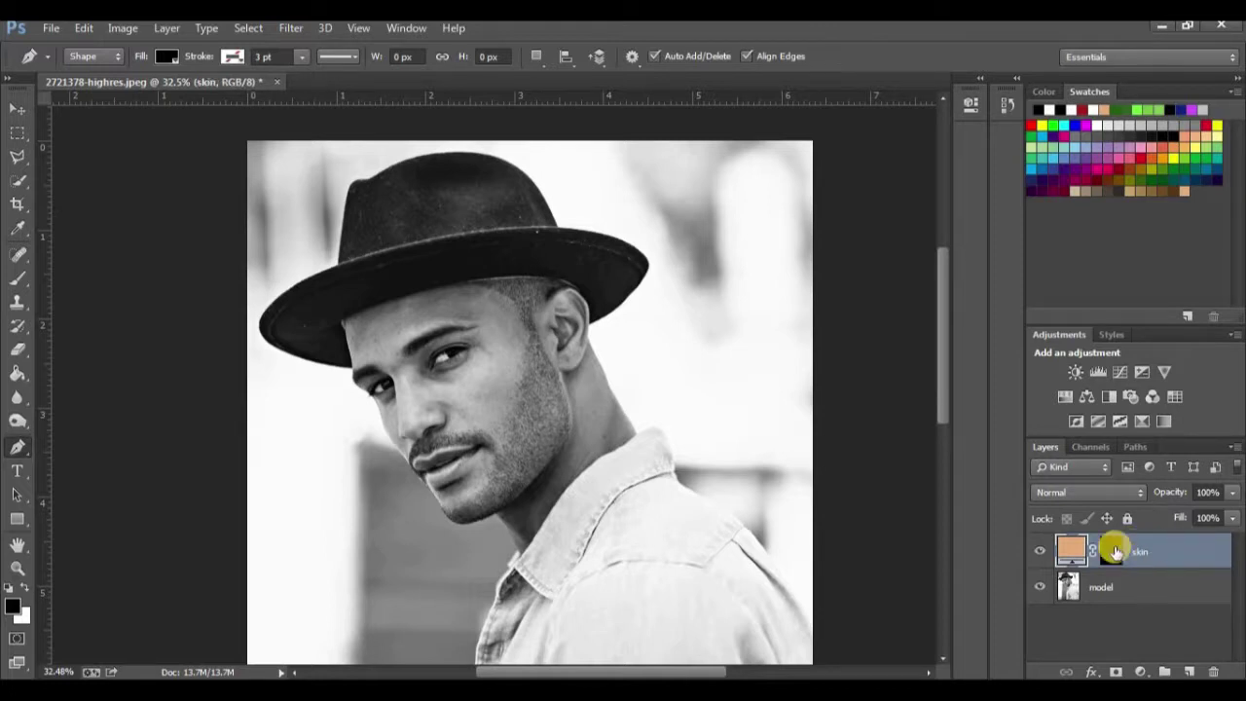
click(1115, 552)
key(ctrl+i)
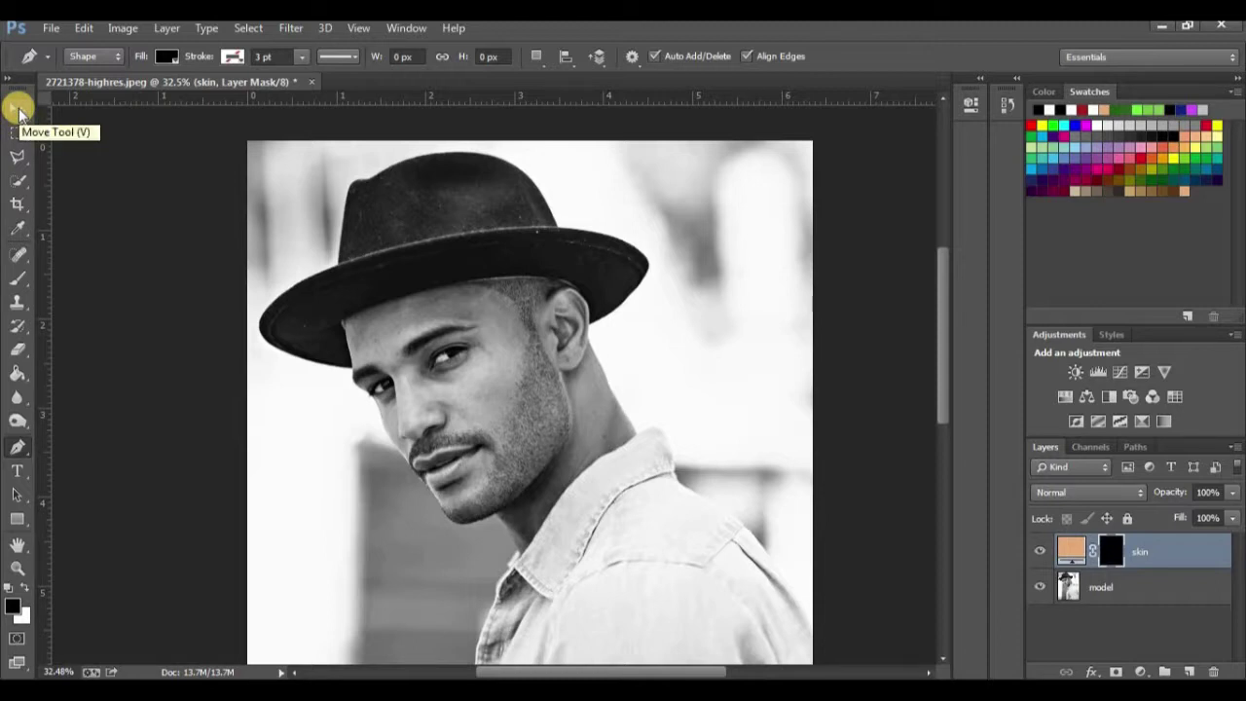
Zoom in on the model's face and hat to about 53.6%
click(10, 109)
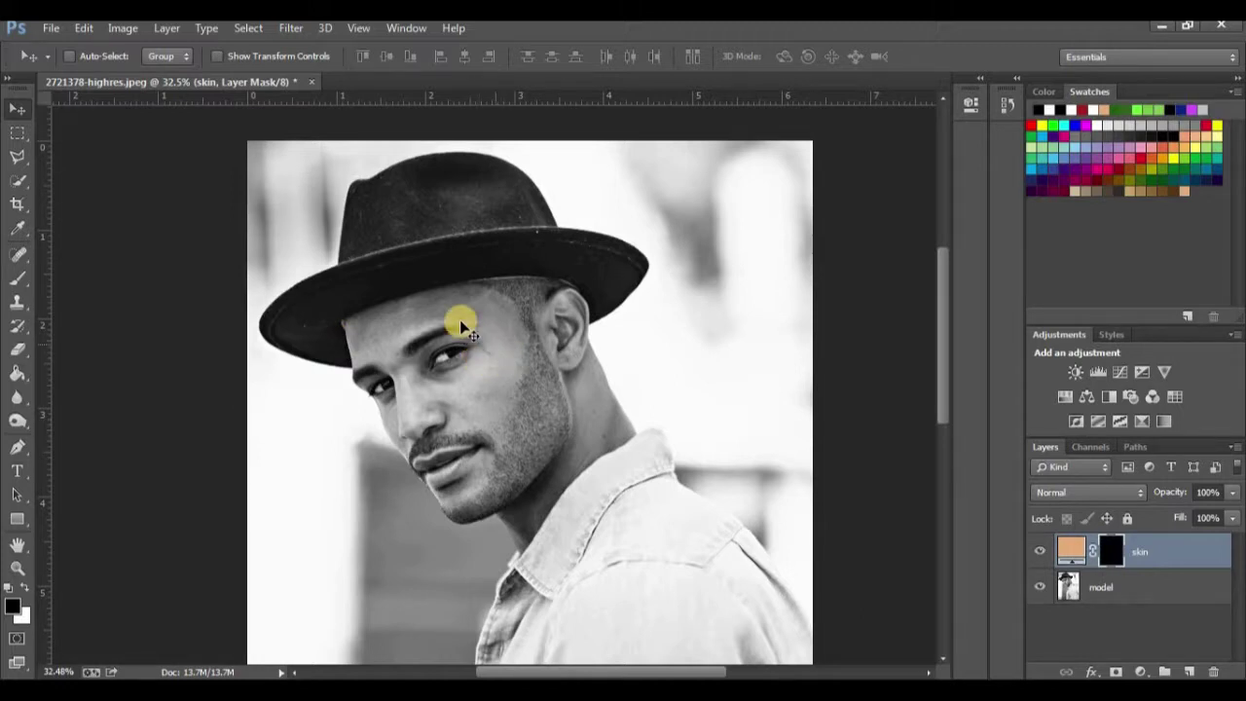
scroll(459, 319, up, 1)
scroll(459, 319, down, 2)
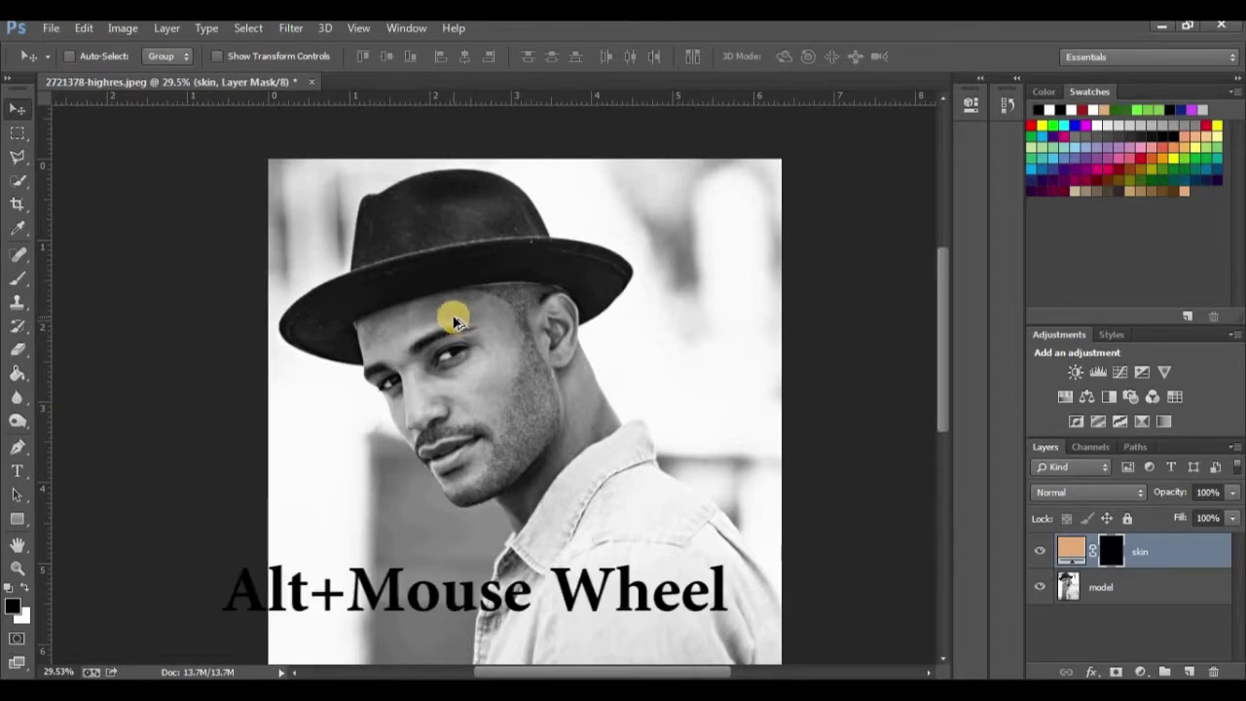
scroll(448, 316, up, 1)
scroll(445, 314, down, 2)
scroll(448, 293, up, 1)
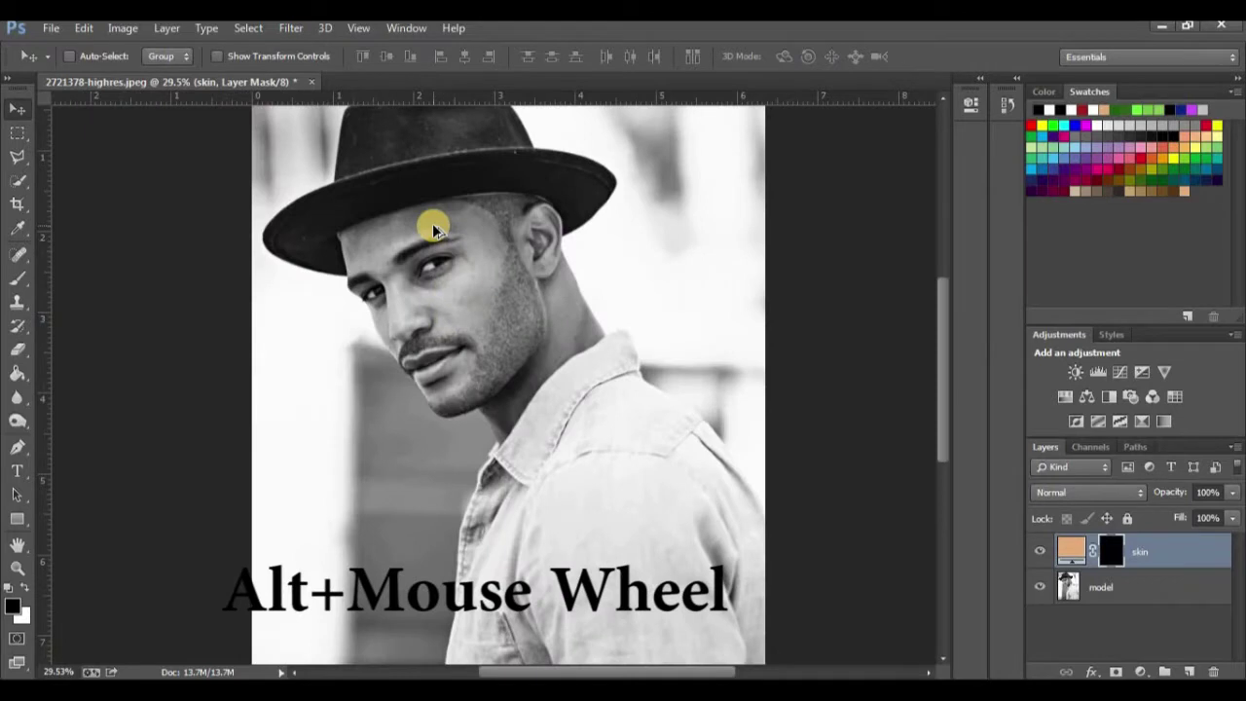
scroll(435, 229, up, 1)
scroll(434, 229, up, 1)
scroll(434, 228, up, 1)
scroll(435, 228, up, 1)
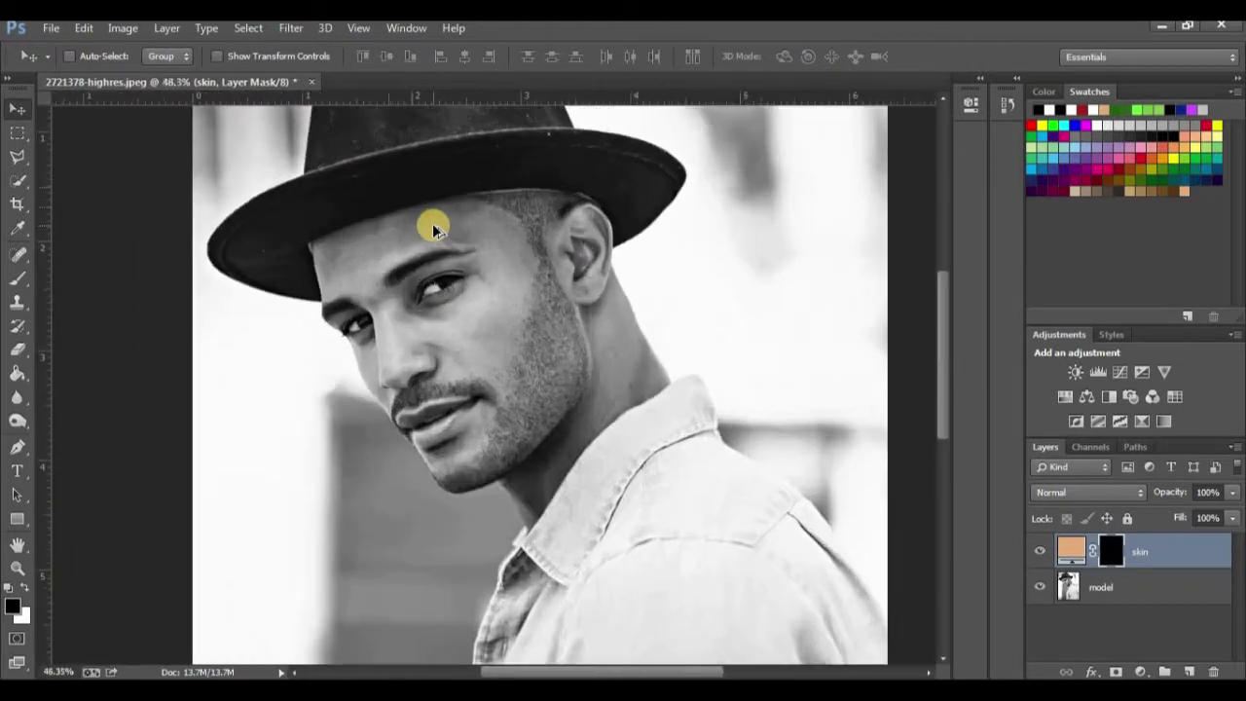
scroll(435, 229, up, 1)
scroll(434, 229, down, 1)
scroll(434, 229, up, 1)
scroll(434, 227, down, 1)
scroll(435, 227, up, 1)
scroll(434, 226, down, 1)
scroll(435, 227, down, 1)
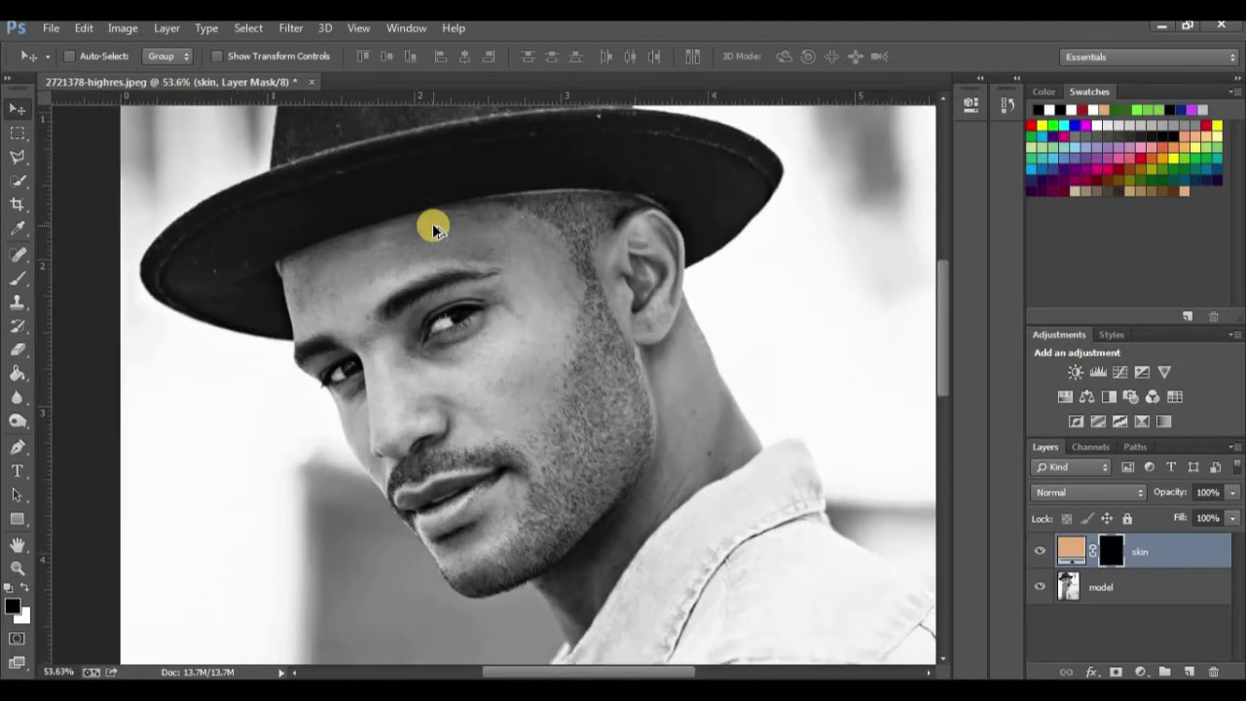
click(16, 446)
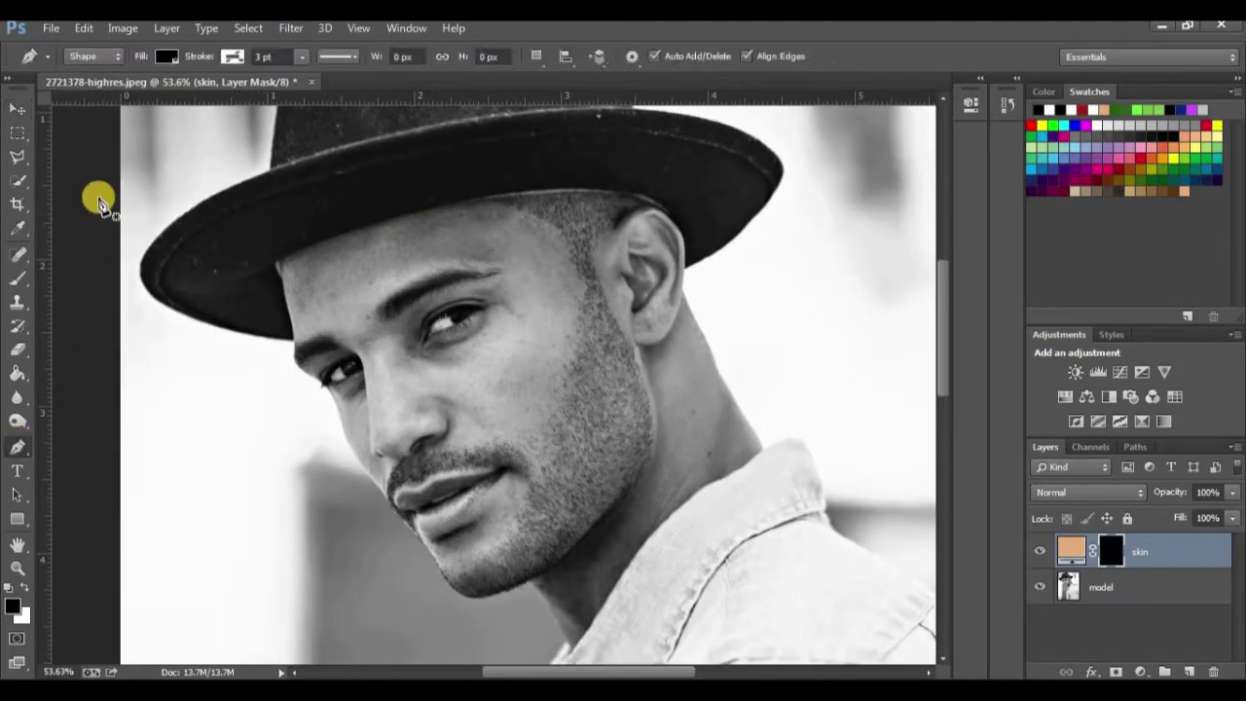
Set the Pen to Path mode and trace from the hat brim down the face to the chin
click(114, 58)
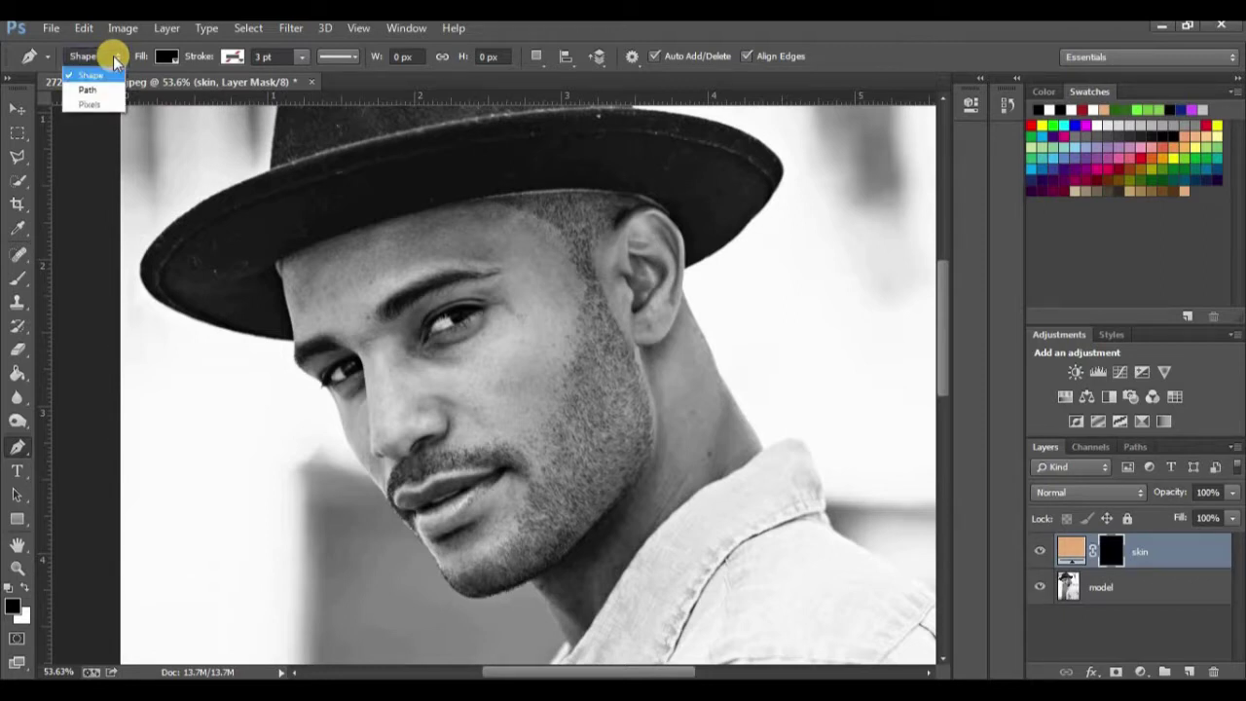
click(87, 90)
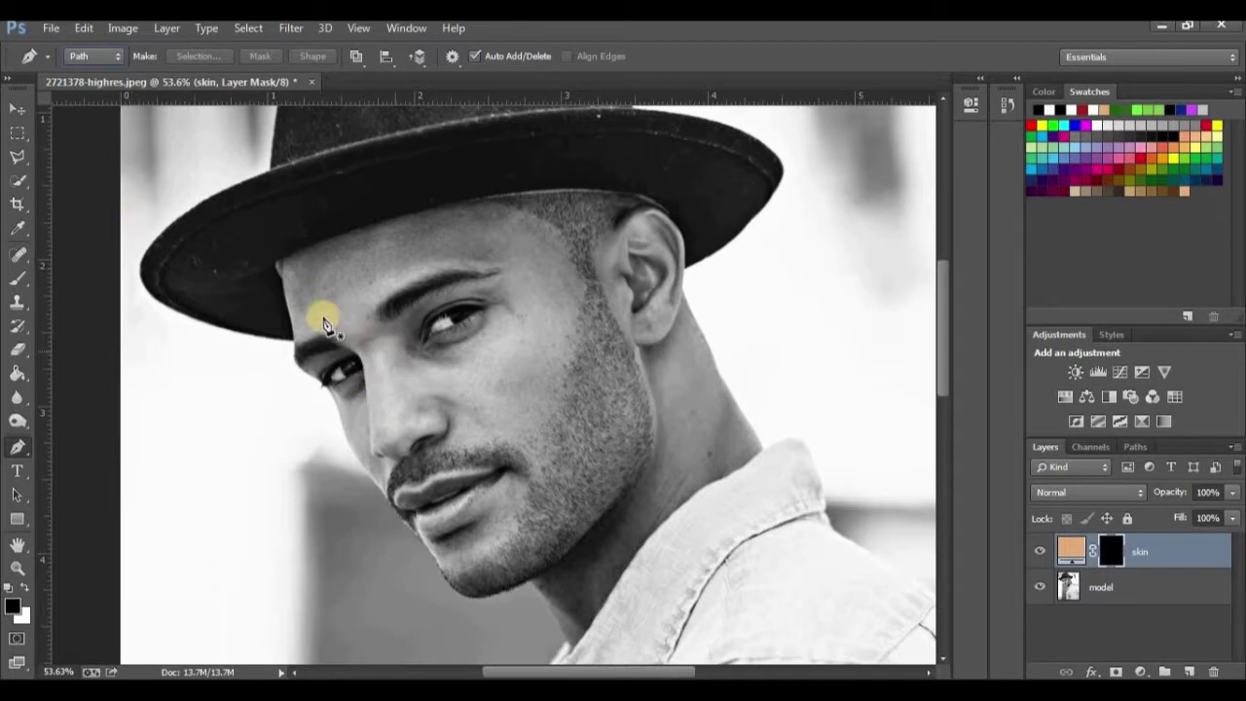
click(273, 265)
click(283, 309)
click(290, 357)
click(321, 389)
click(342, 438)
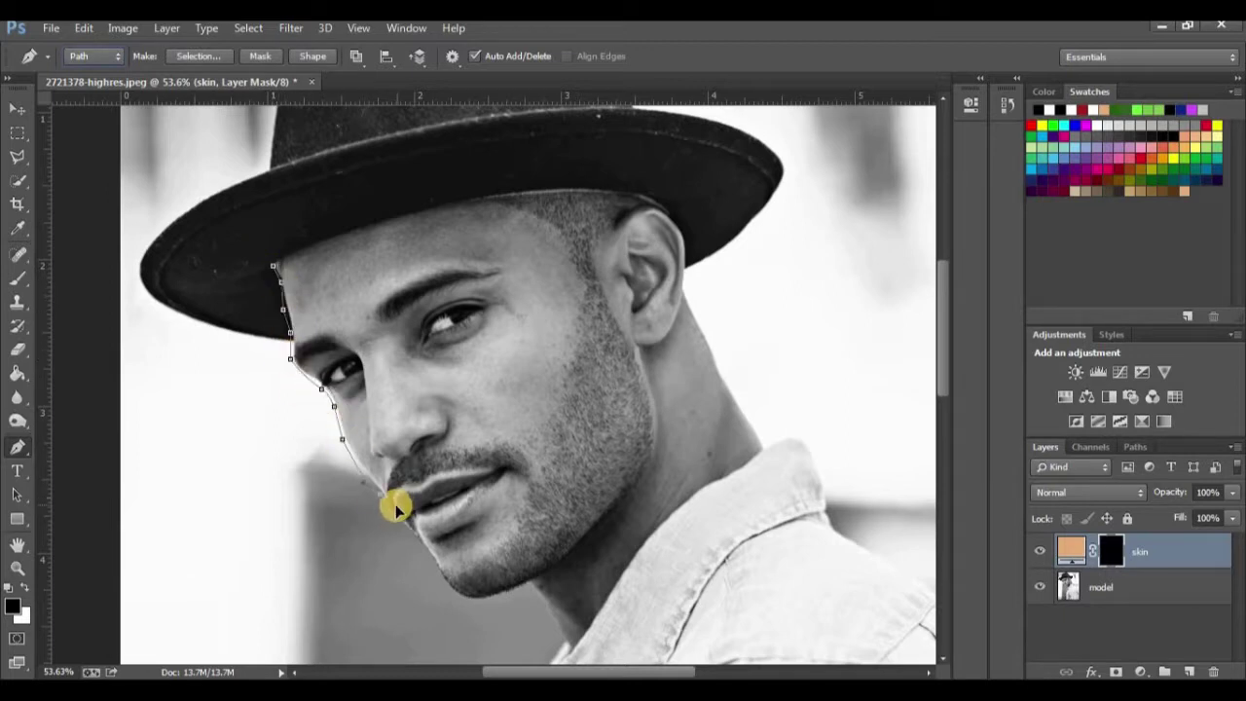
scroll(557, 419, down, 5)
Continue the path up the collar, neck, ear and hat band, closing it at the start
click(587, 395)
click(637, 314)
click(737, 232)
scroll(768, 199, up, 5)
click(732, 382)
click(683, 278)
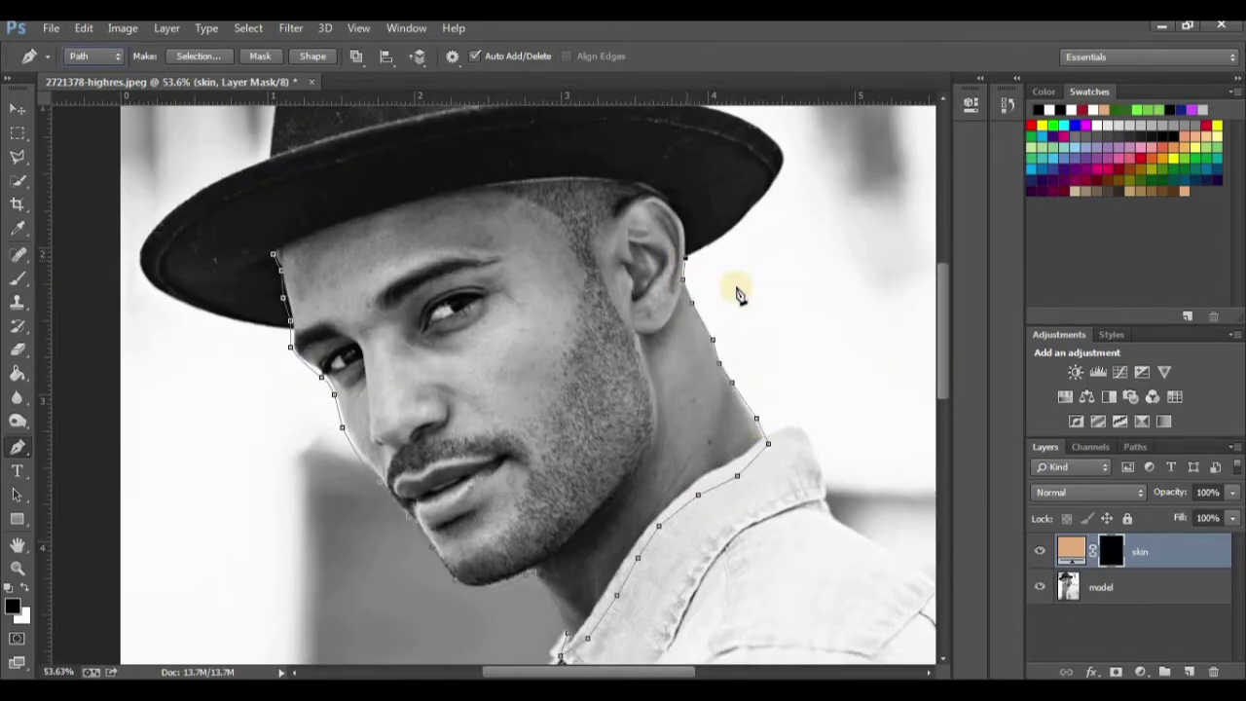
click(660, 199)
click(637, 171)
click(523, 165)
click(376, 200)
click(272, 251)
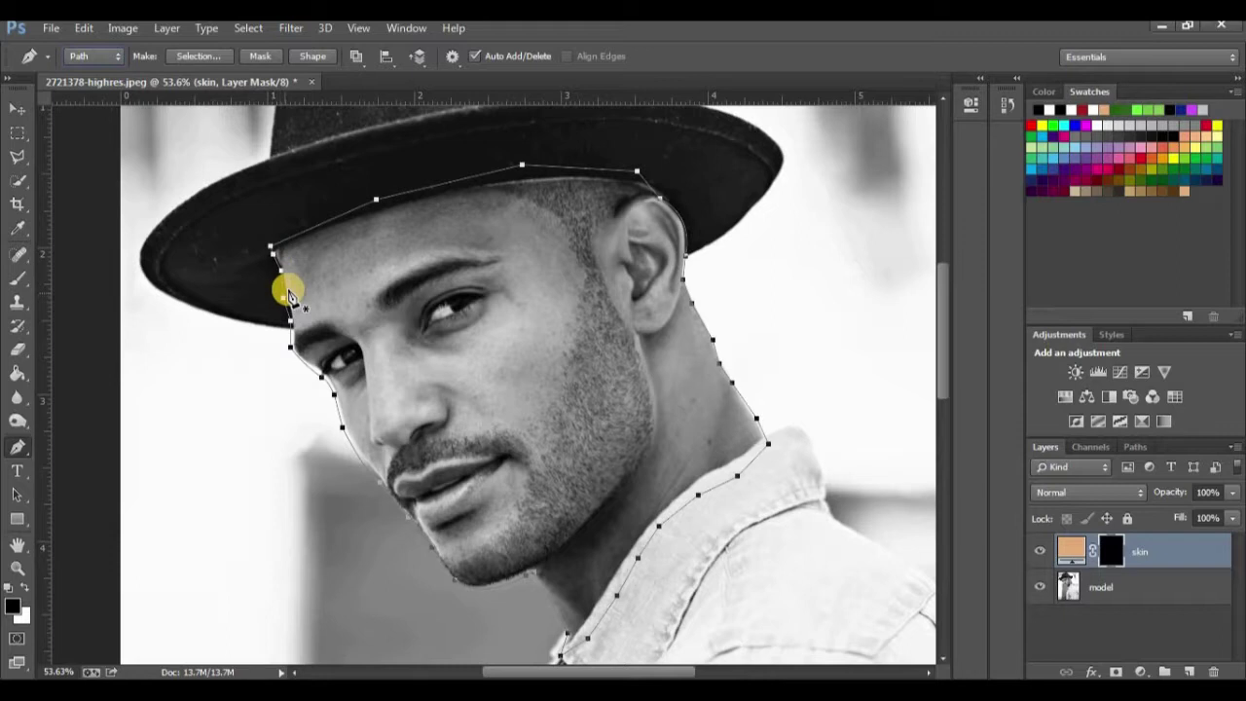
click(274, 254)
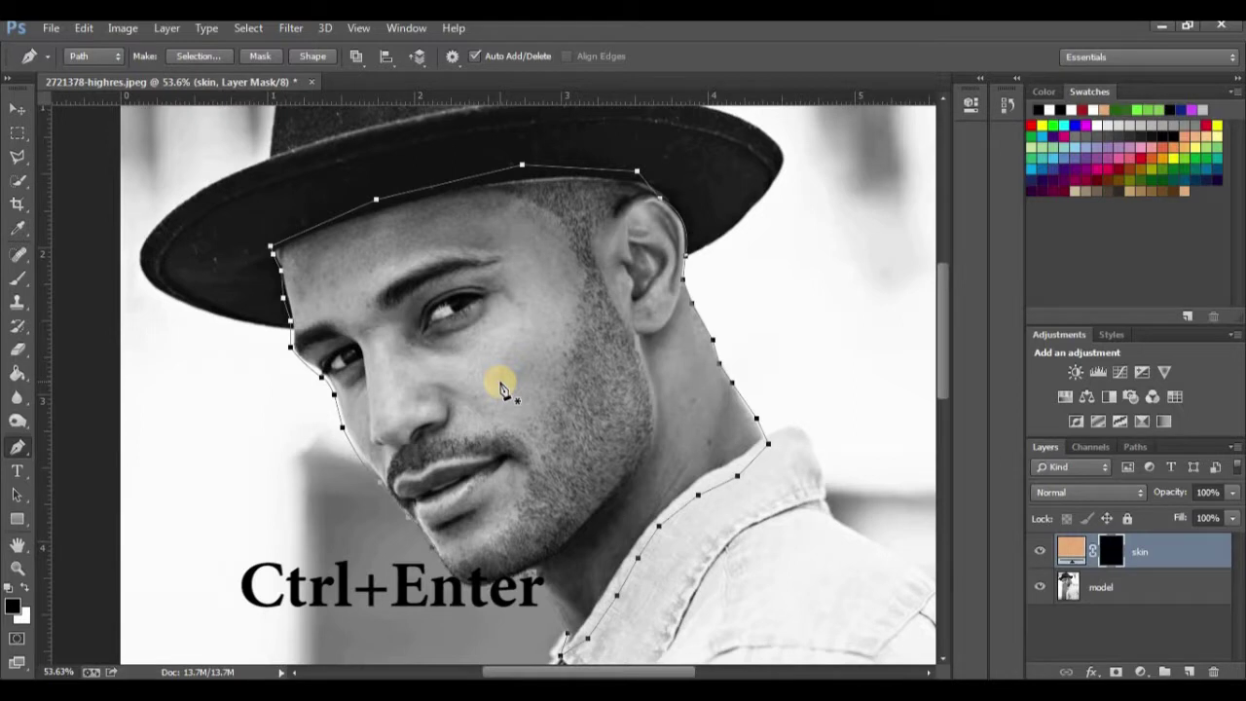
Fill the skin mask white inside the face path selection, deselect, and hide the skin layer
key(Return)
scroll(876, 331, down, 1)
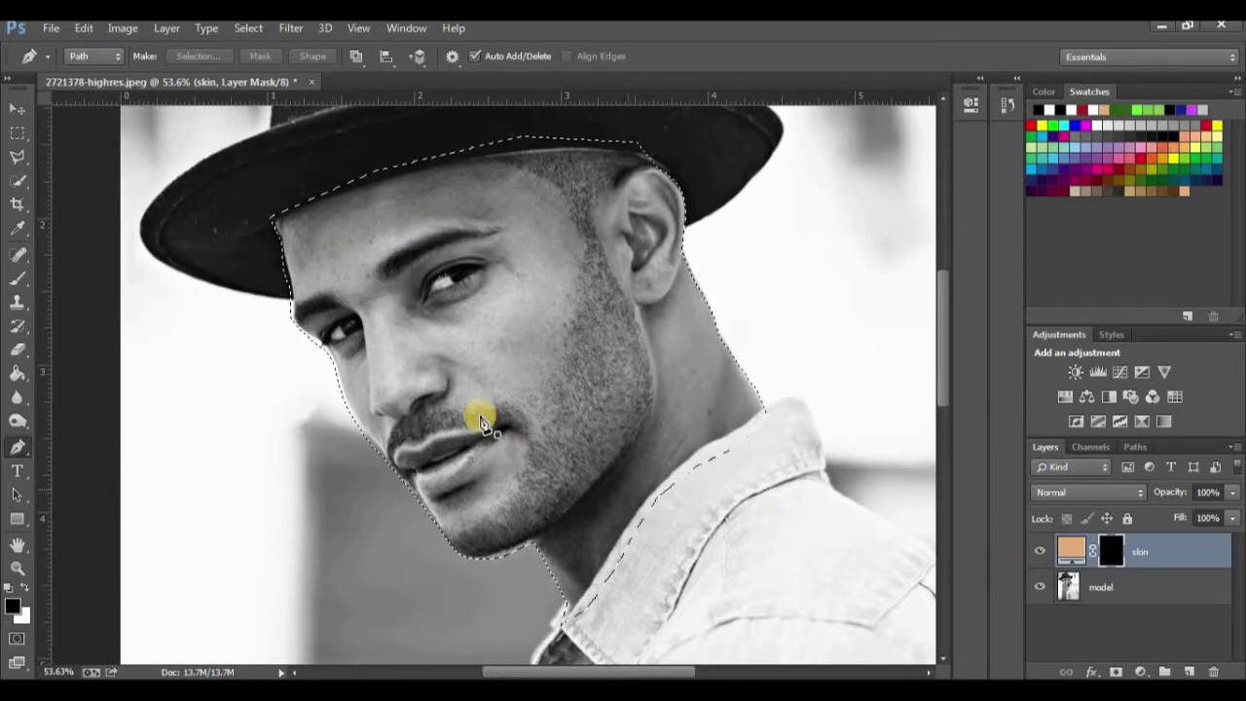
key(ctrl+Delete)
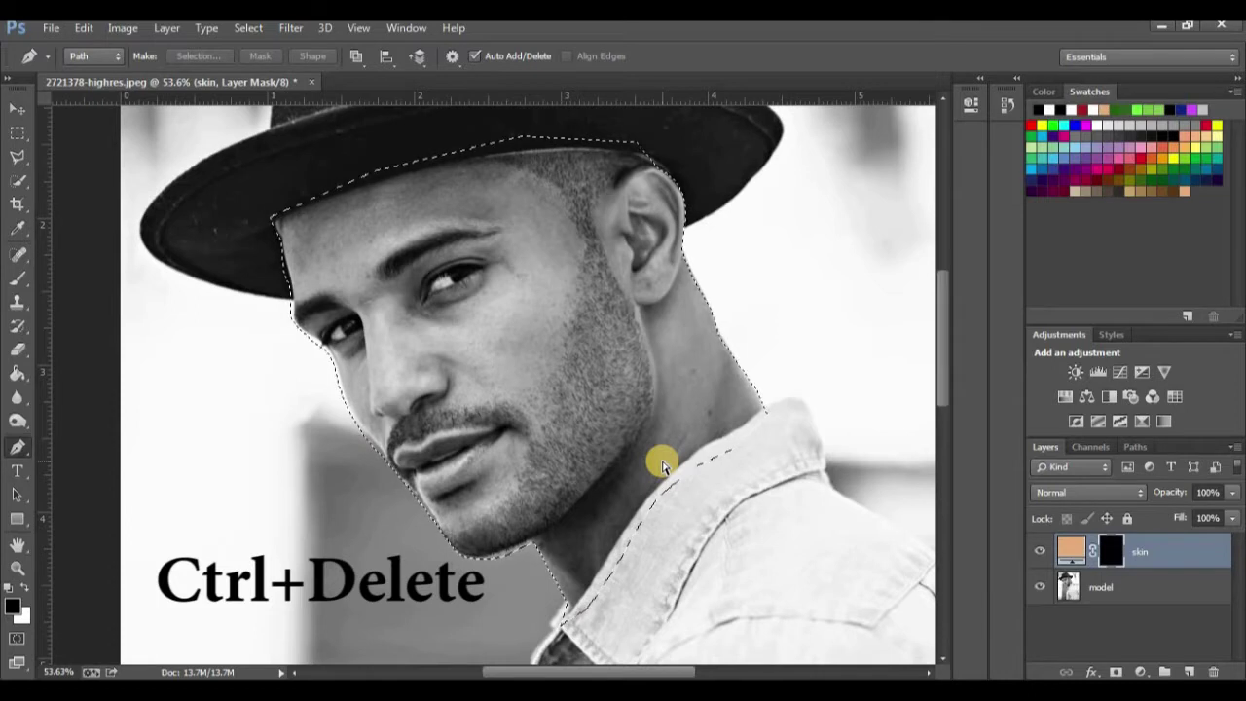
key(ctrl+Delete)
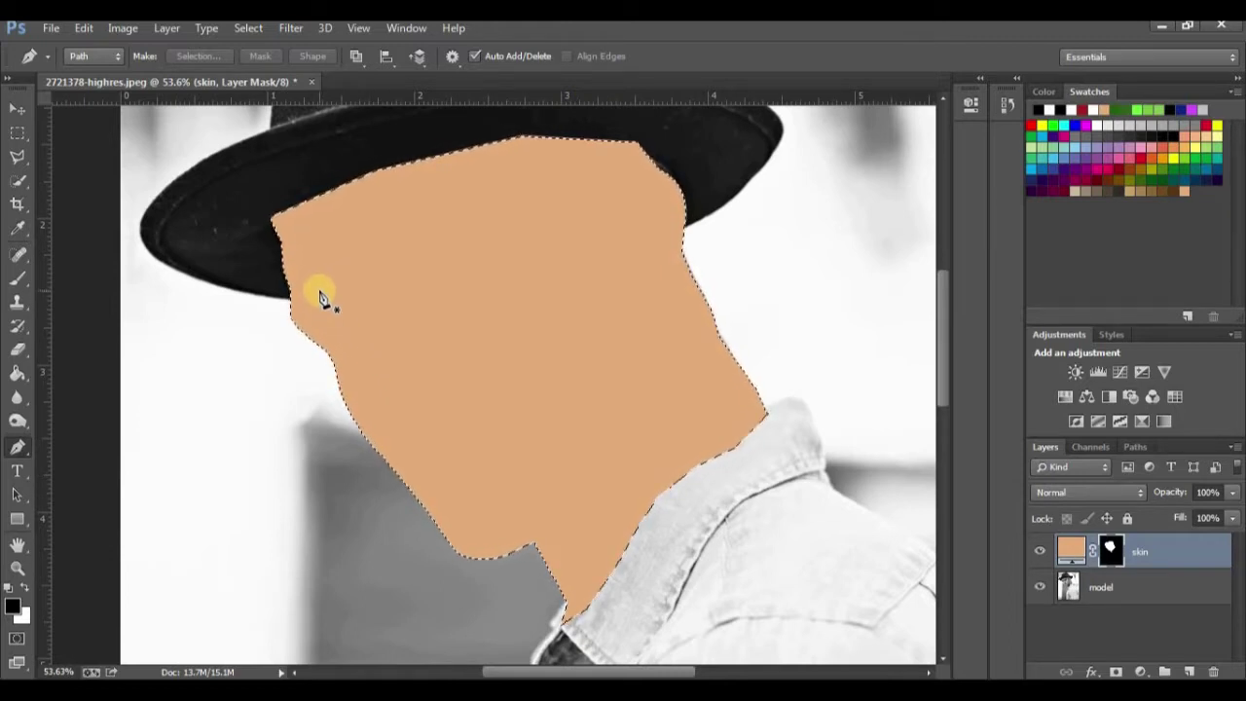
key(ctrl+d)
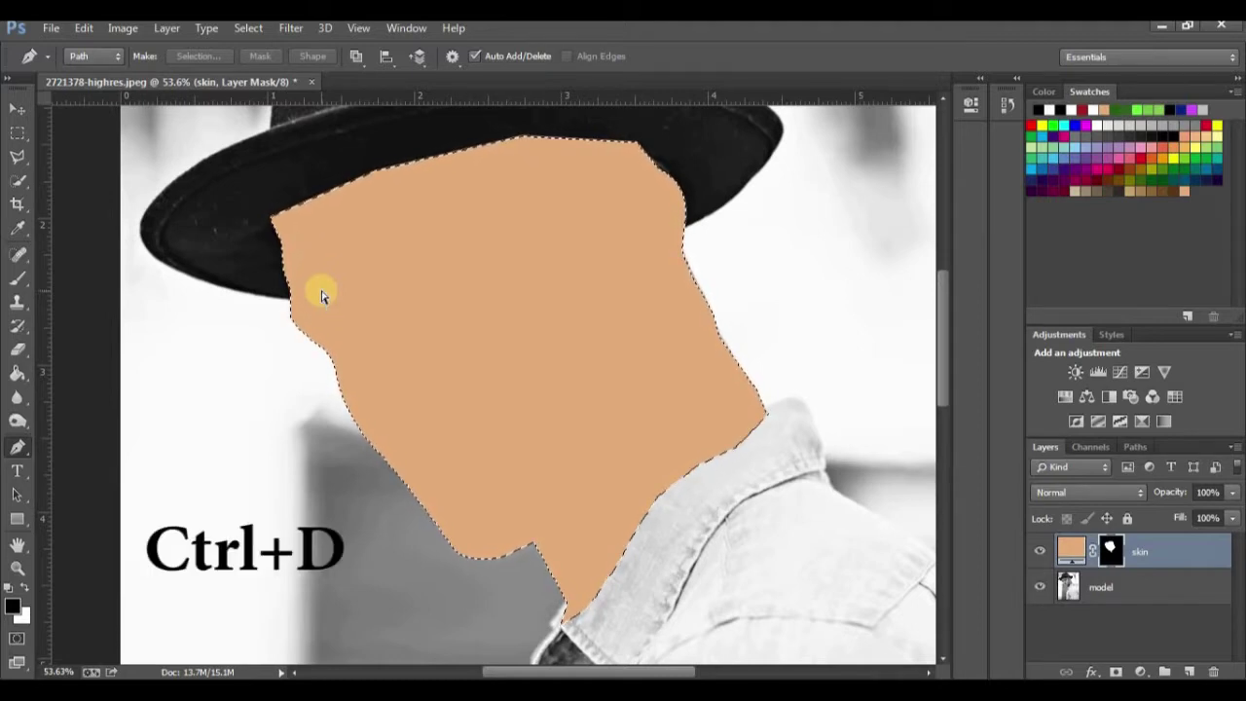
key(ctrl+d)
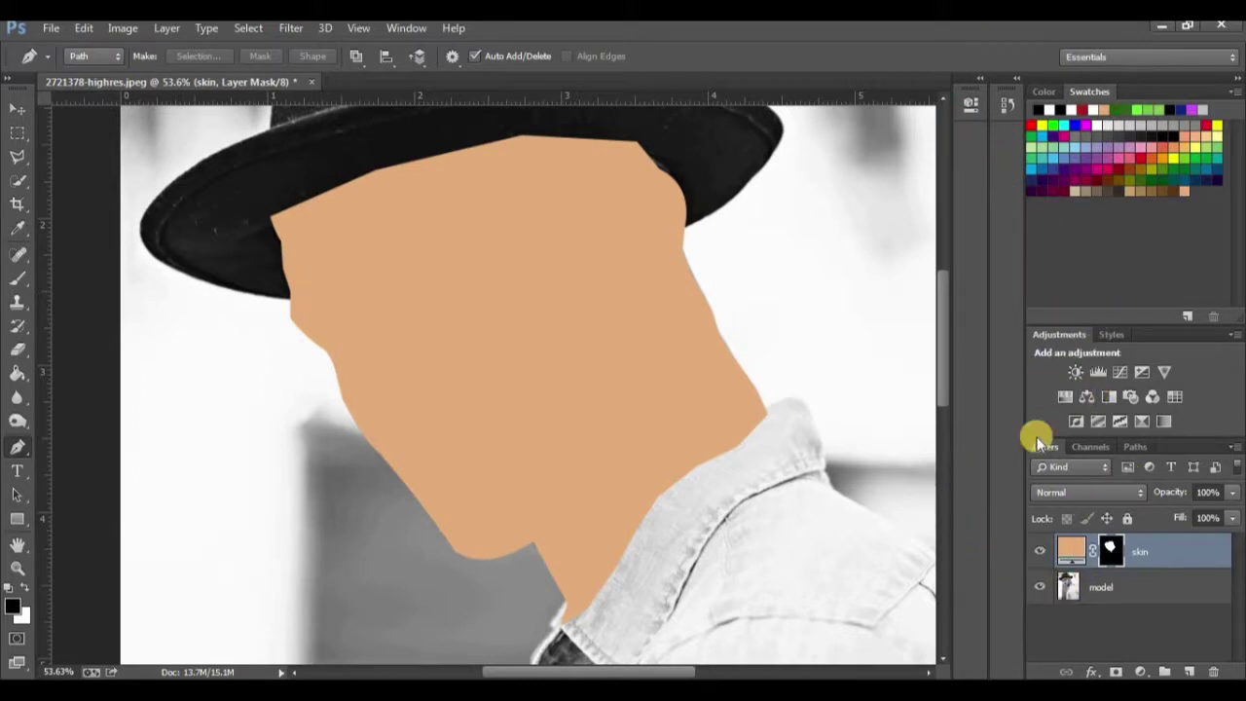
click(1040, 552)
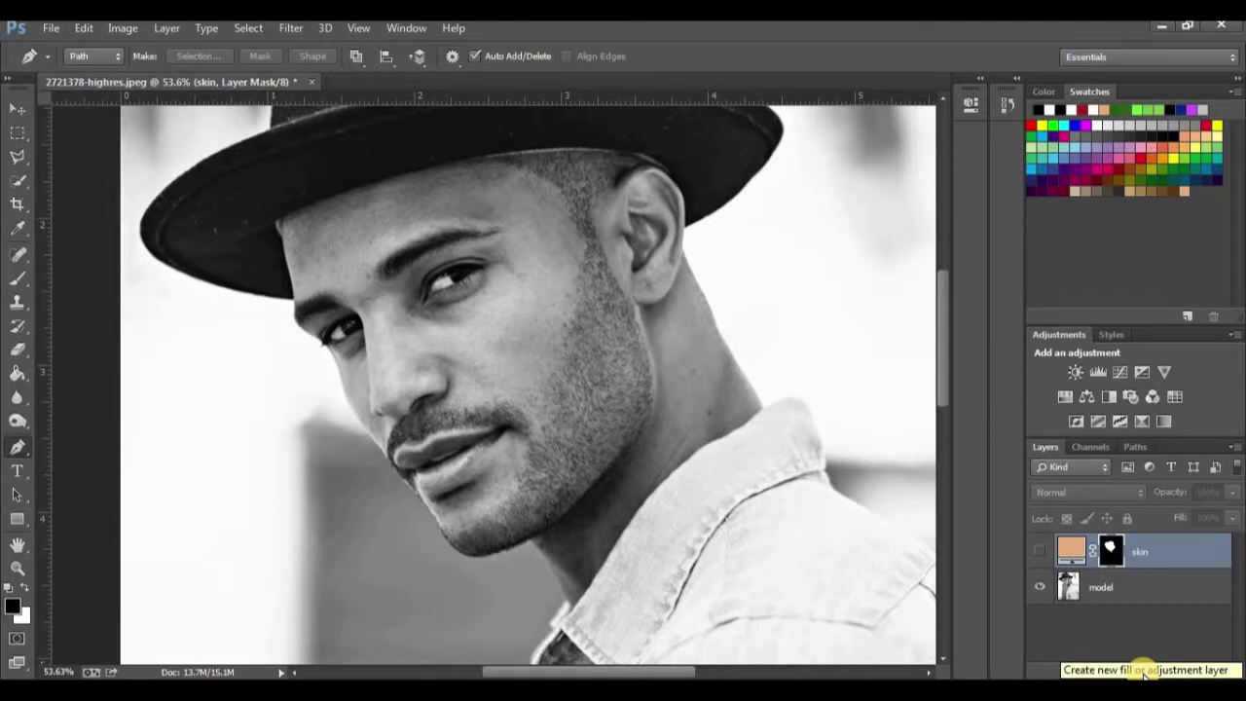
Add a Solid Color fill layer with grey 757575
click(1144, 673)
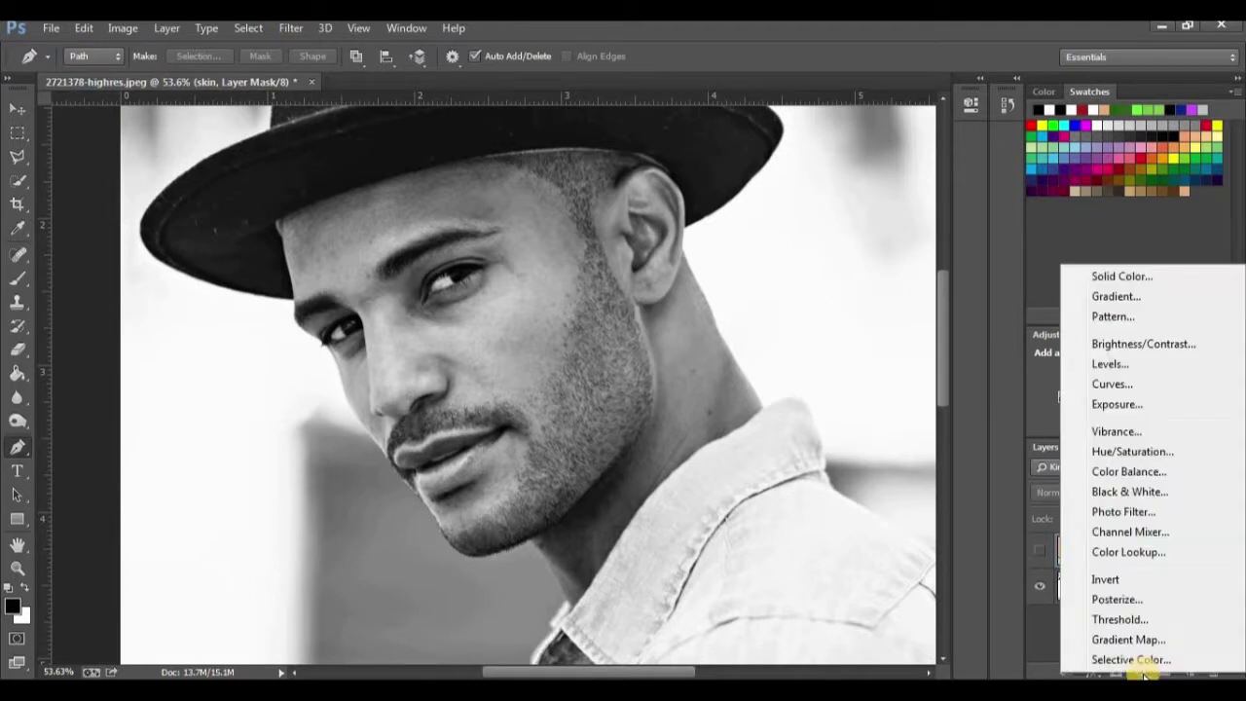
click(1122, 278)
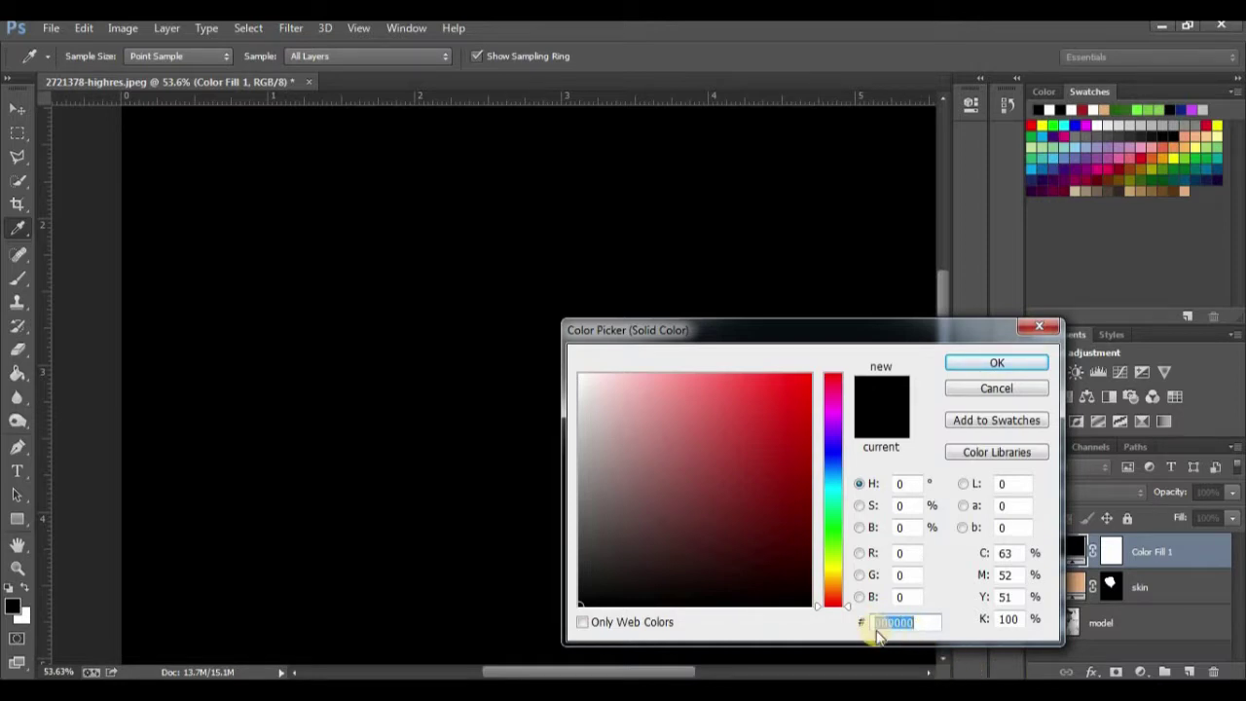
text(757575)
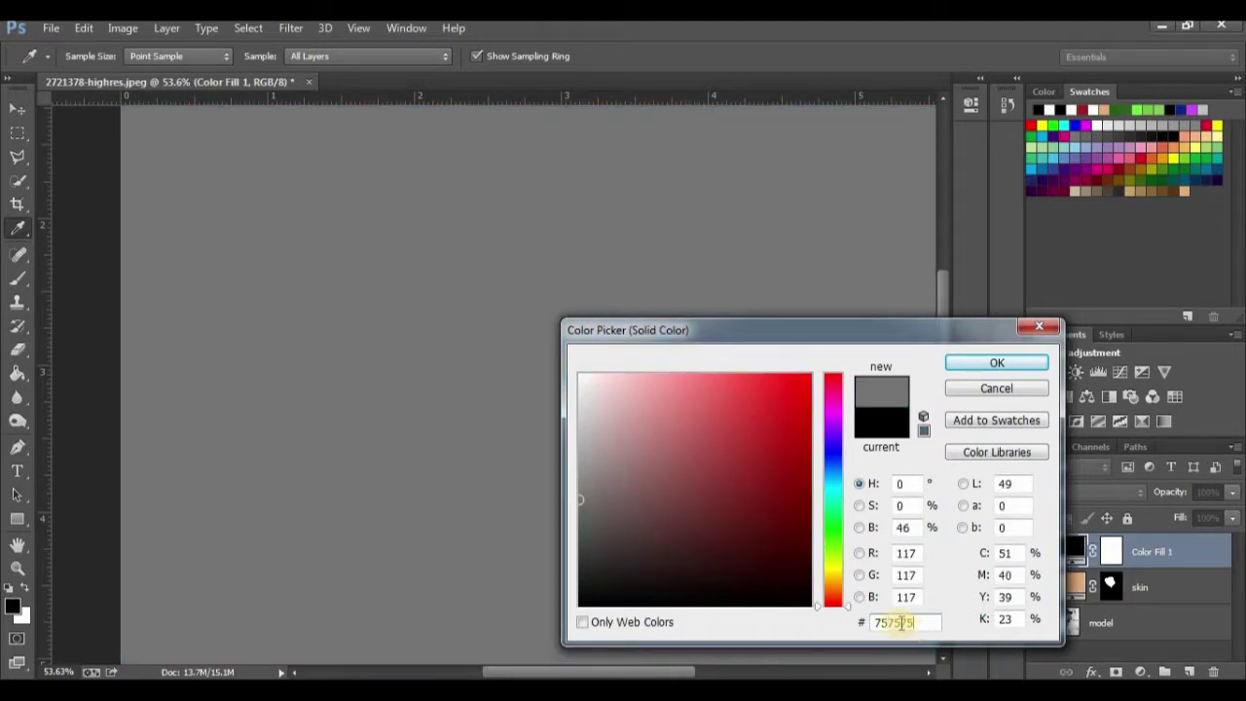
click(995, 365)
Fill the grey layer's mask black and rename the layer shadow
click(1148, 548)
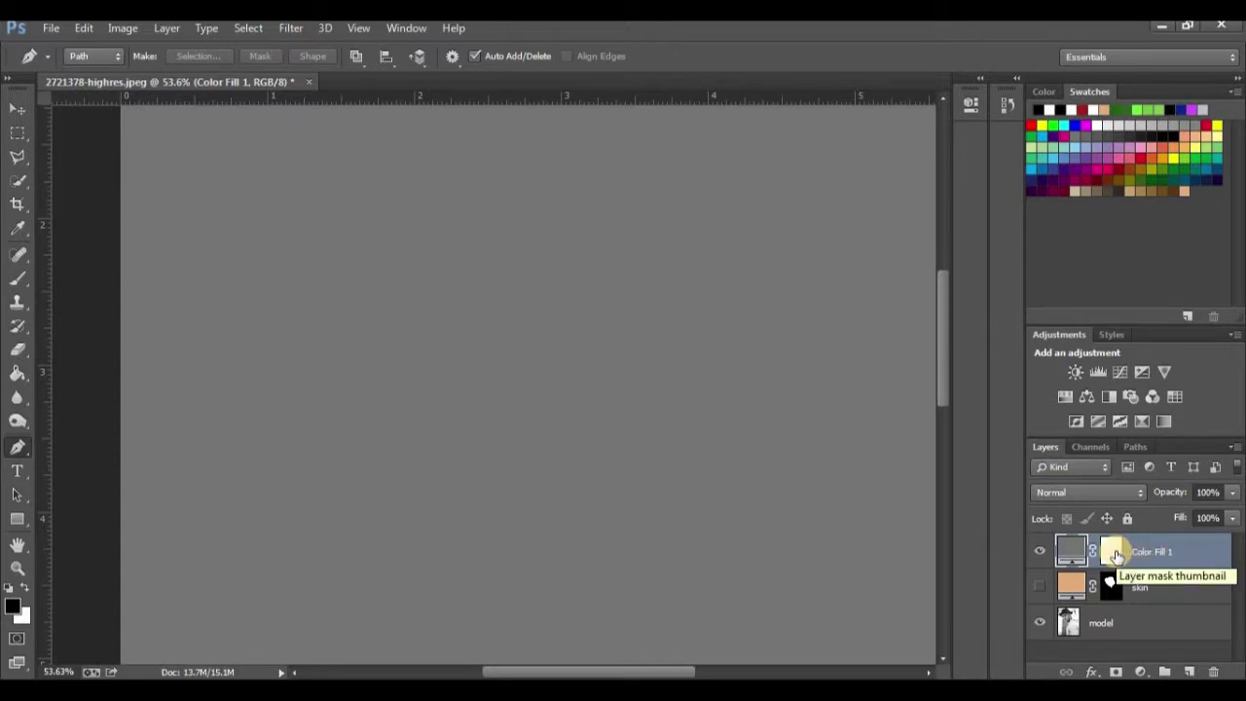
click(1114, 552)
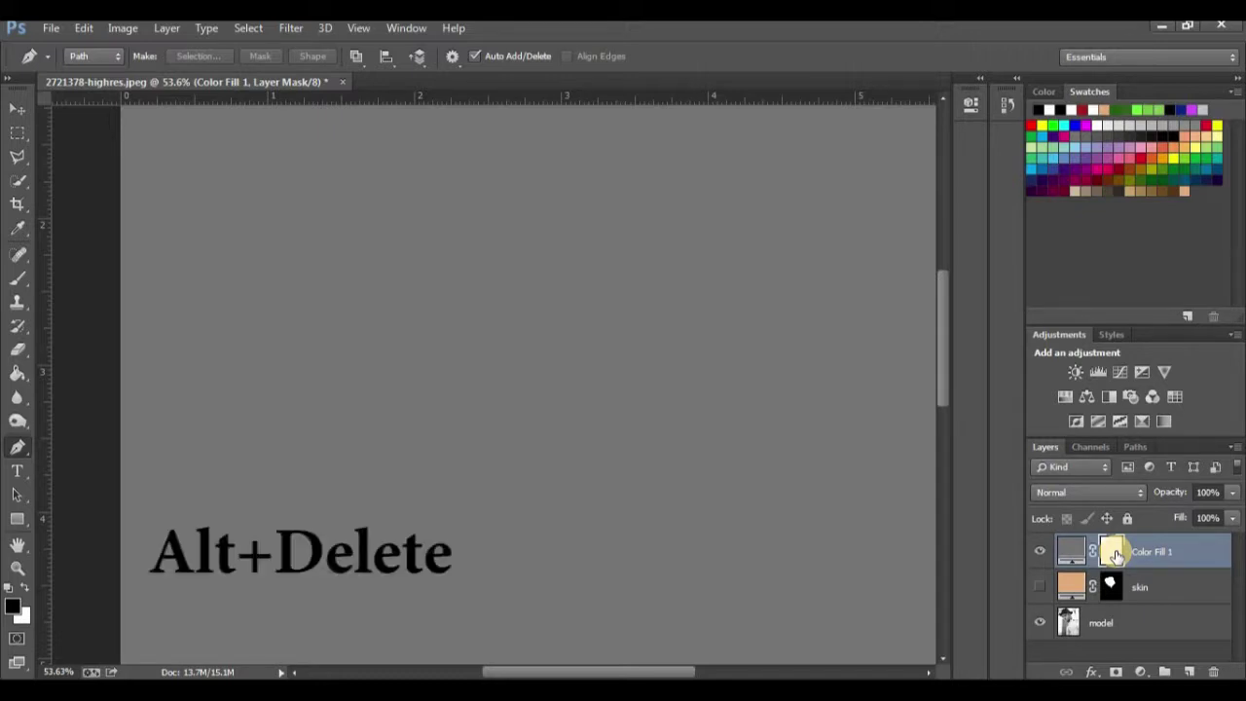
key(alt+Delete)
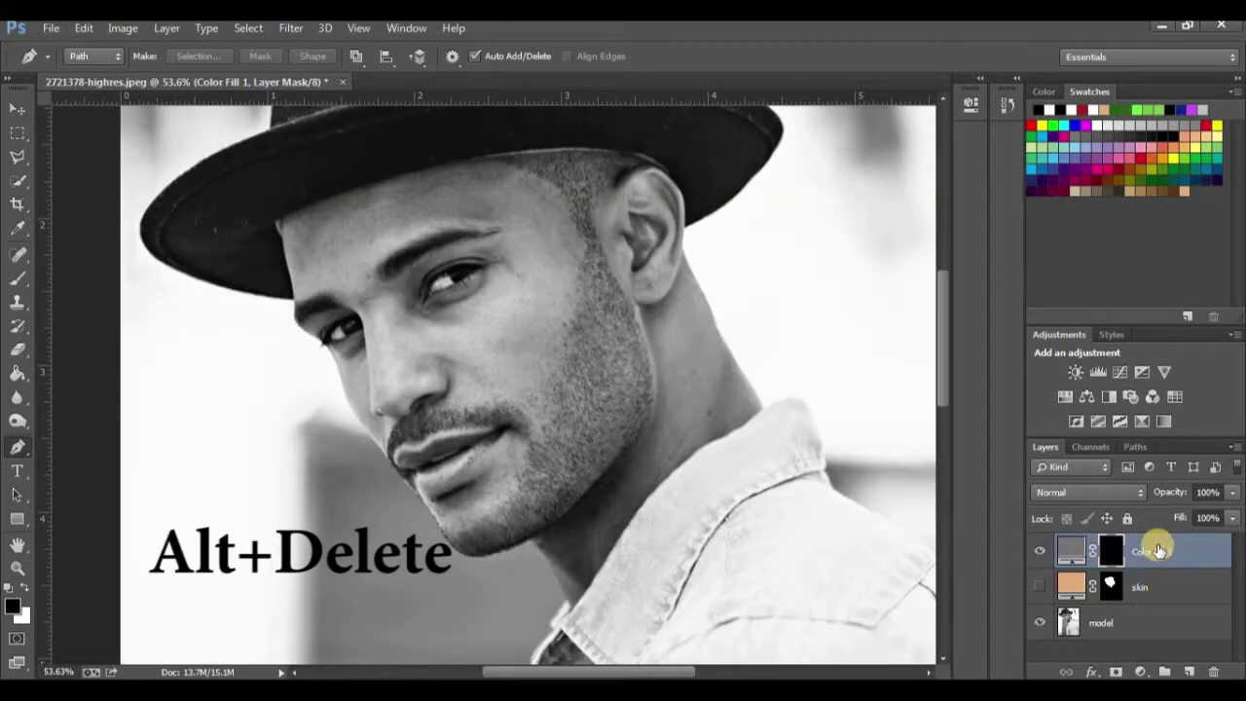
double_click(1156, 550)
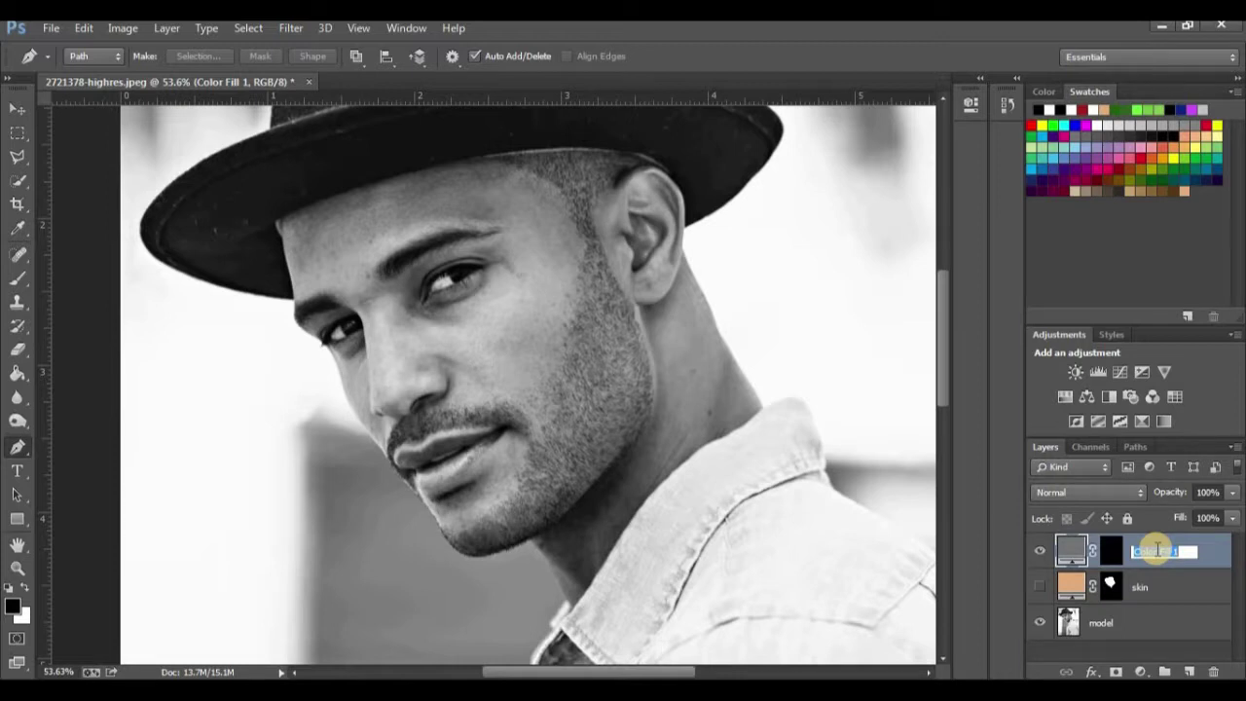
text(shadow)
key(Return)
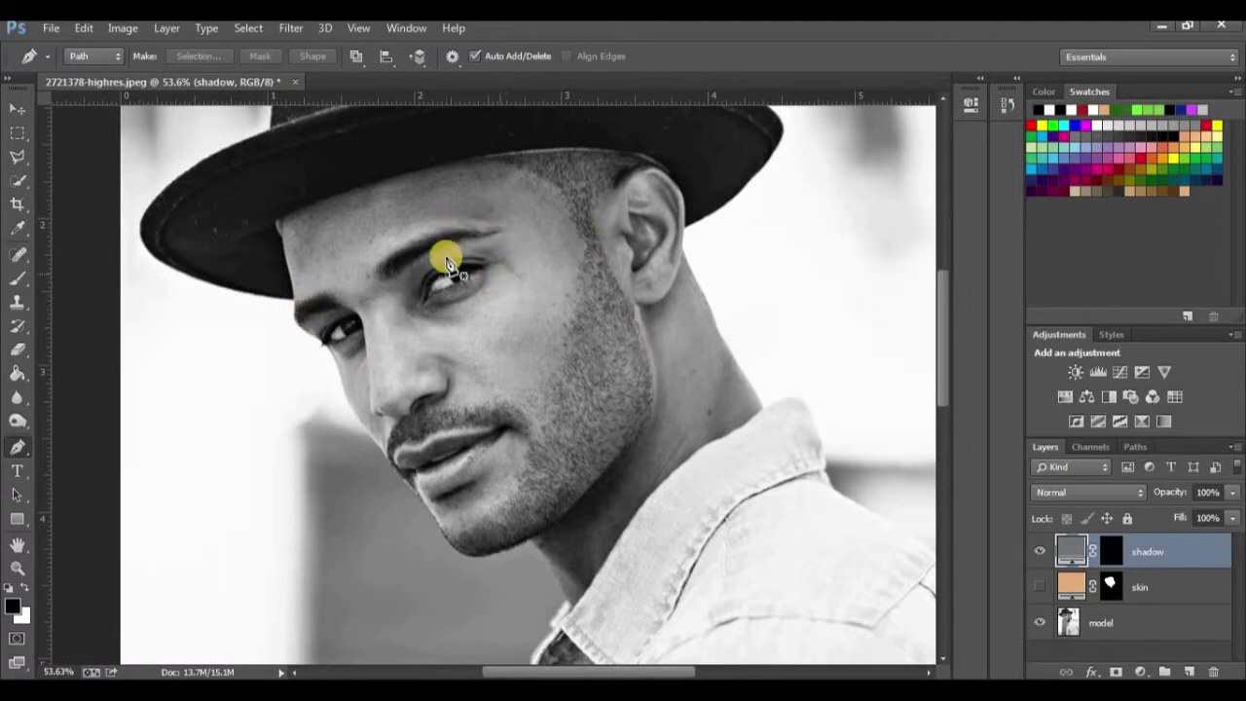
Trace a closed Pen path from the inner eye corner down the nose side to the nostril
click(300, 313)
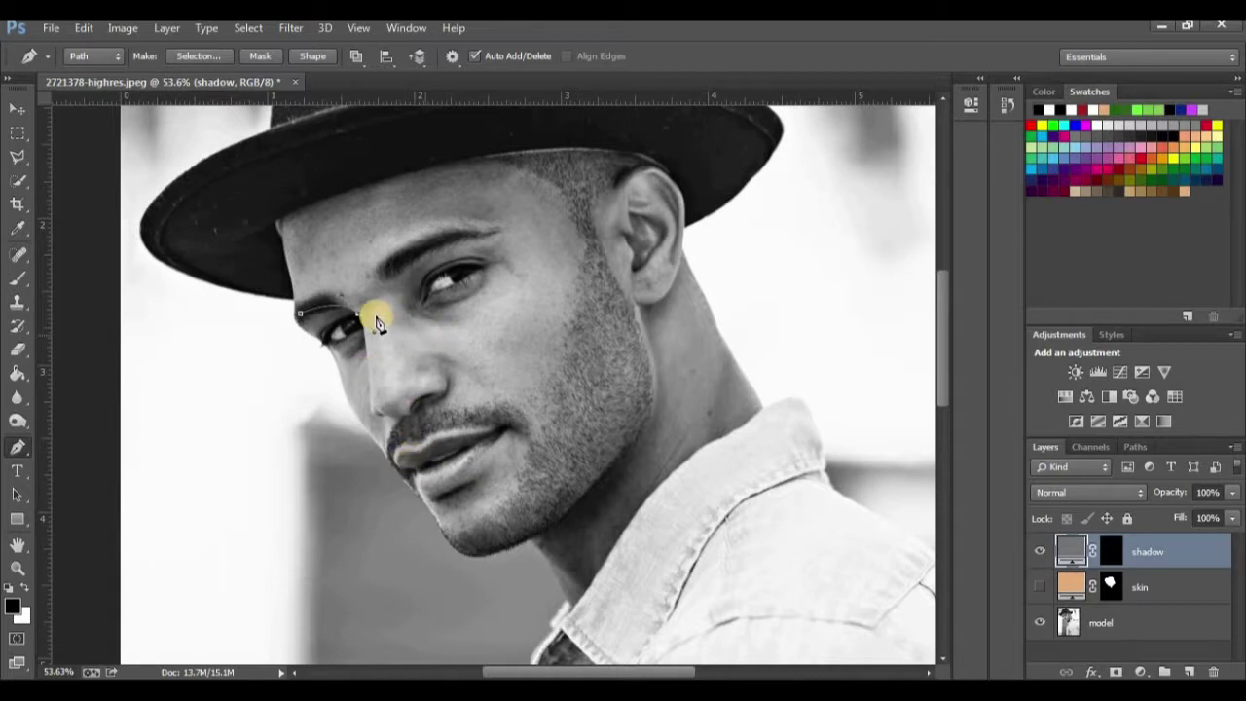
drag(356, 317, 372, 330)
drag(366, 425, 433, 415)
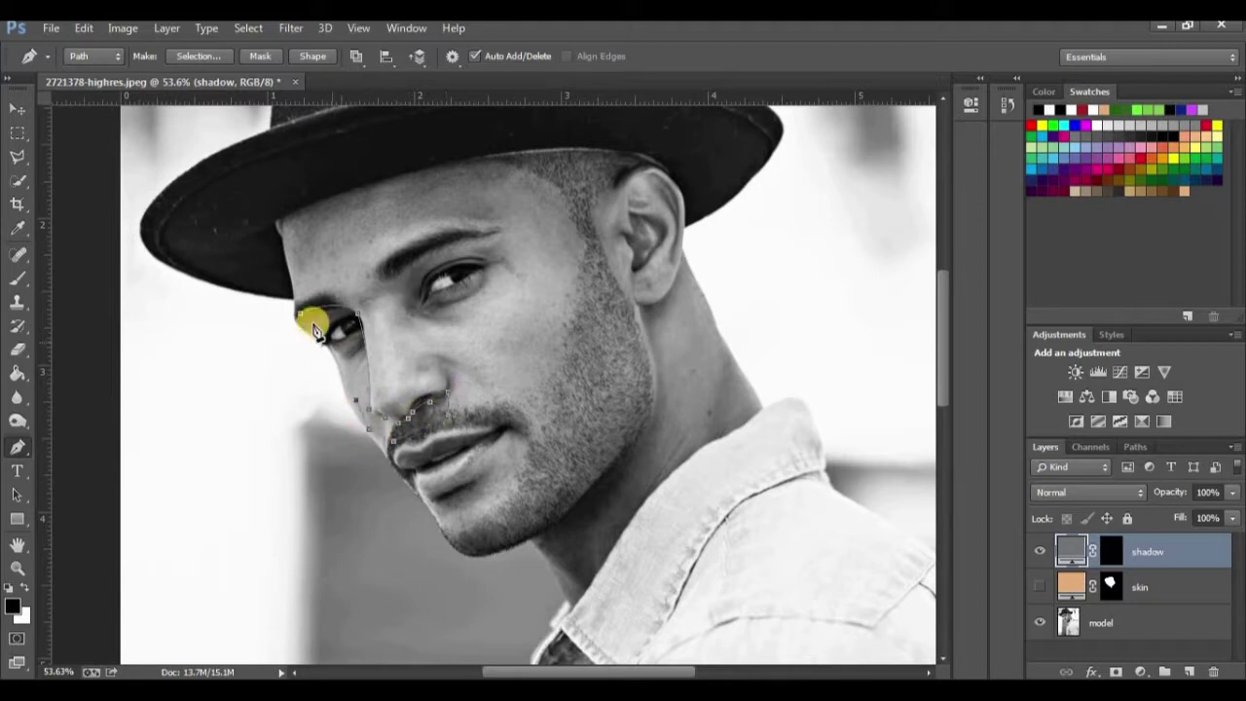
drag(302, 319, 255, 290)
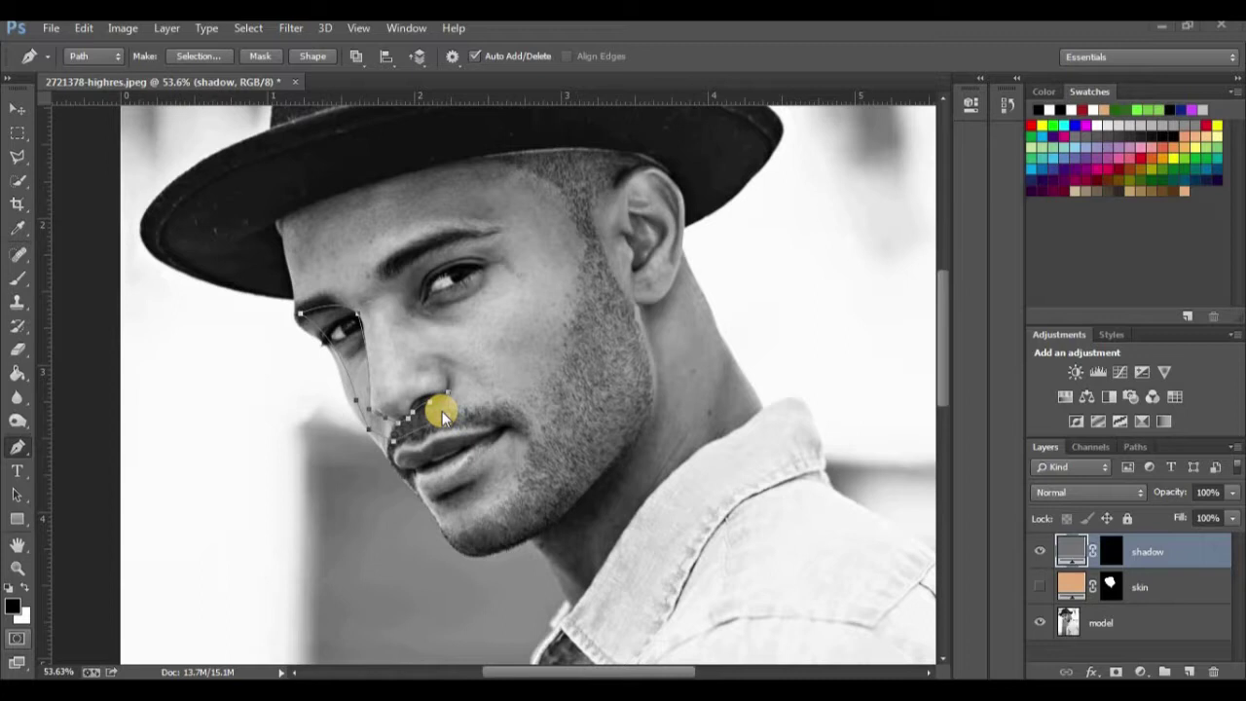
key(ctrl+Return)
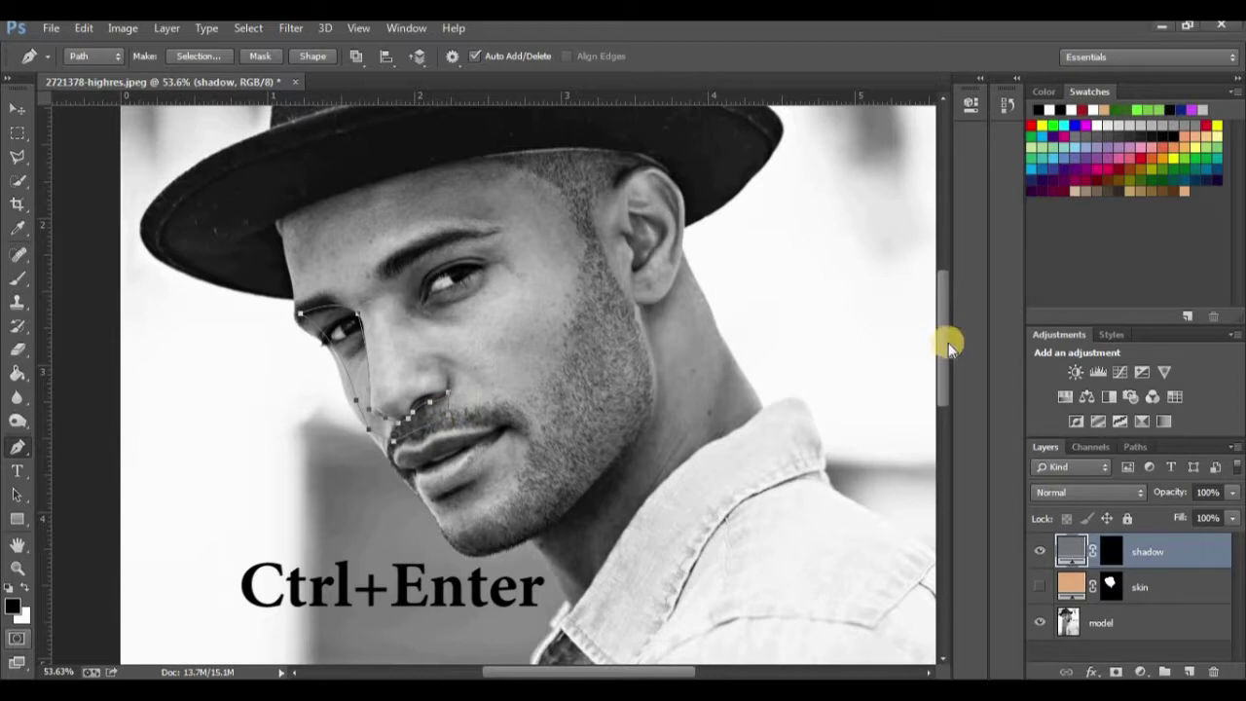
Invert the shadow layer's mask, fill the nose selection to reveal grey shadow, and deselect
key(ctrl+Return)
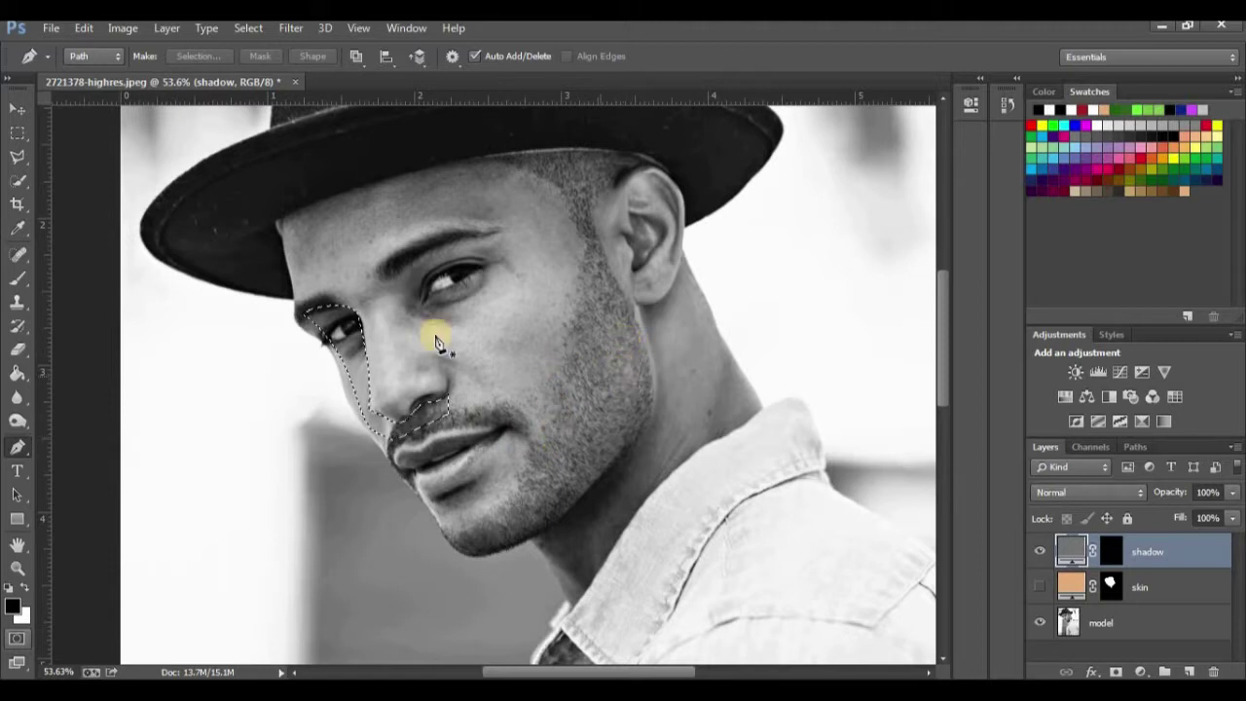
click(1109, 553)
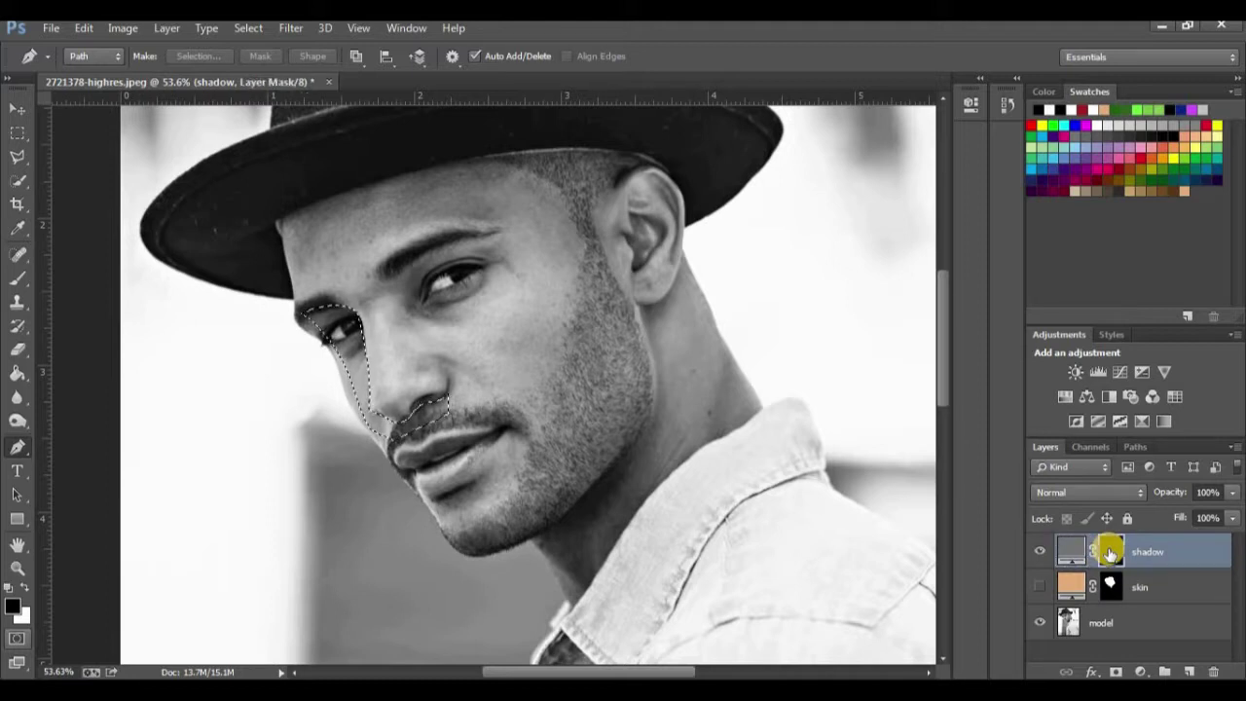
key(ctrl+i)
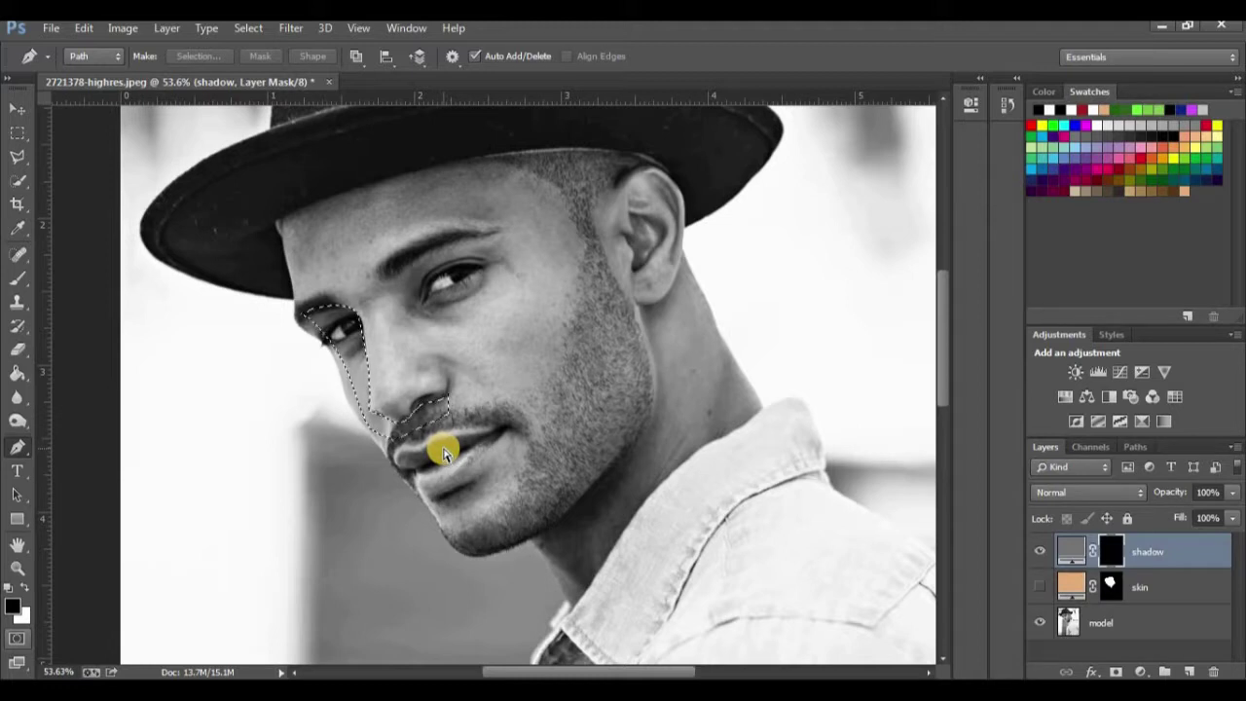
key(ctrl+Delete)
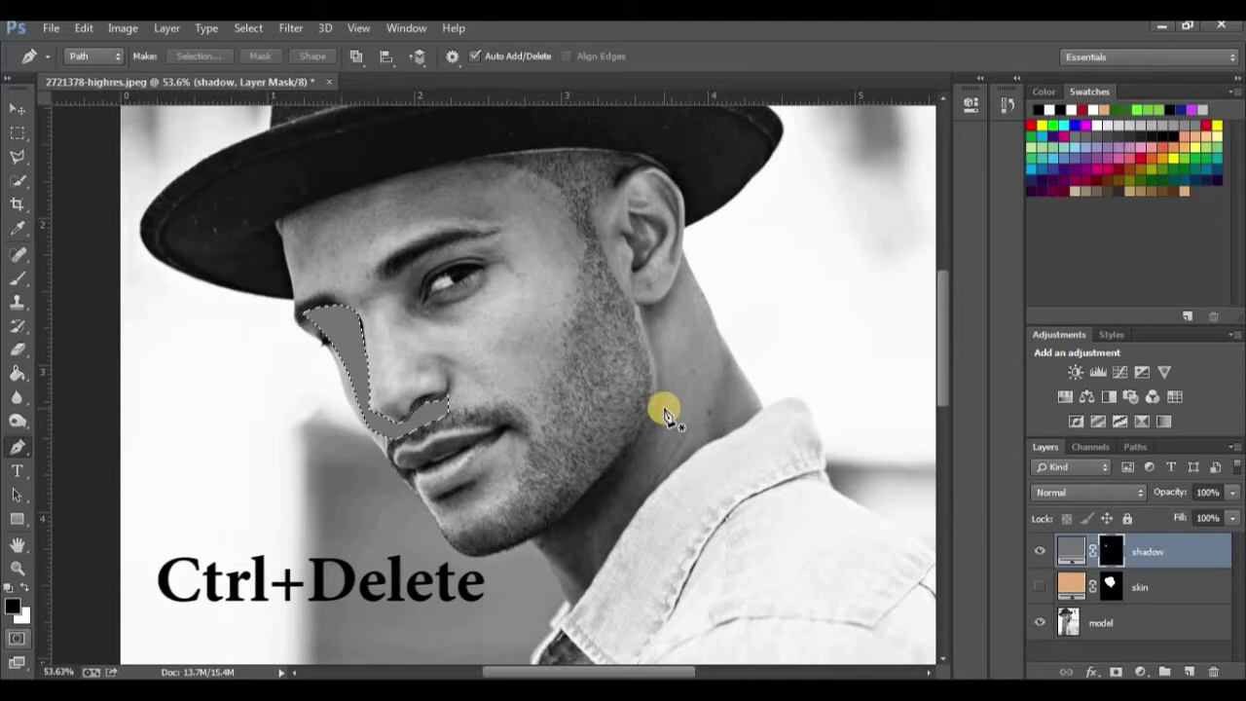
key(ctrl+d)
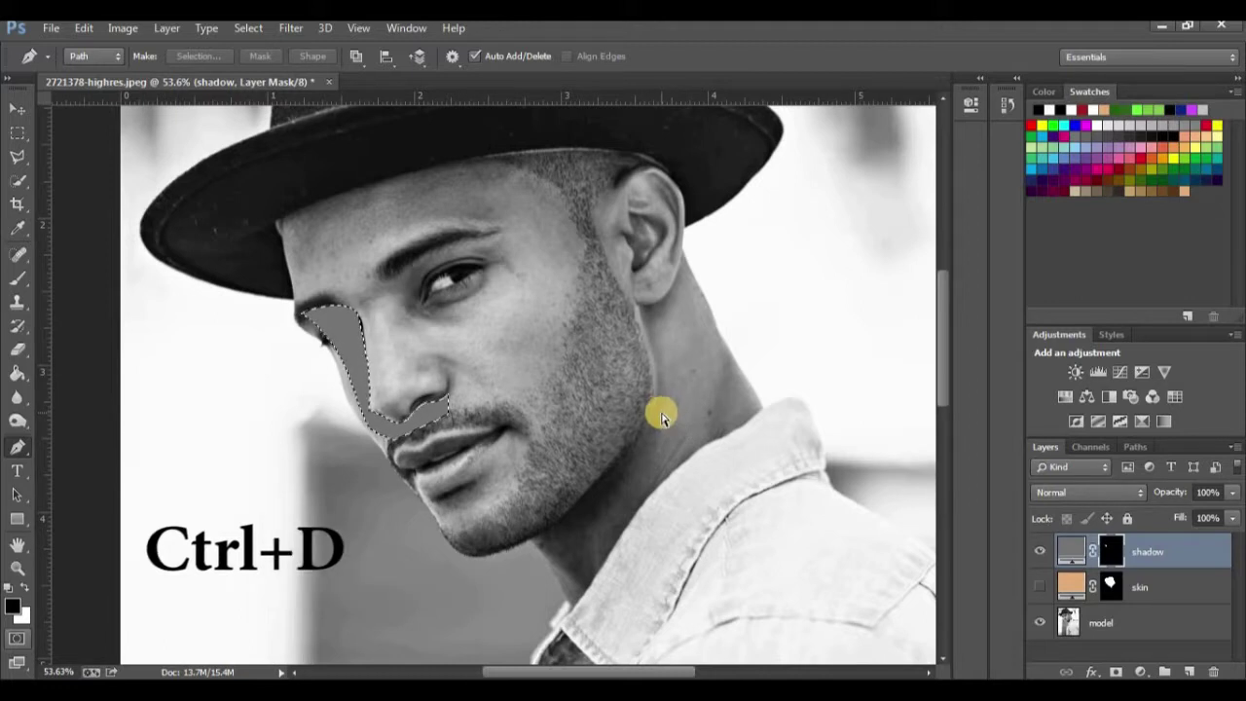
key(ctrl+d)
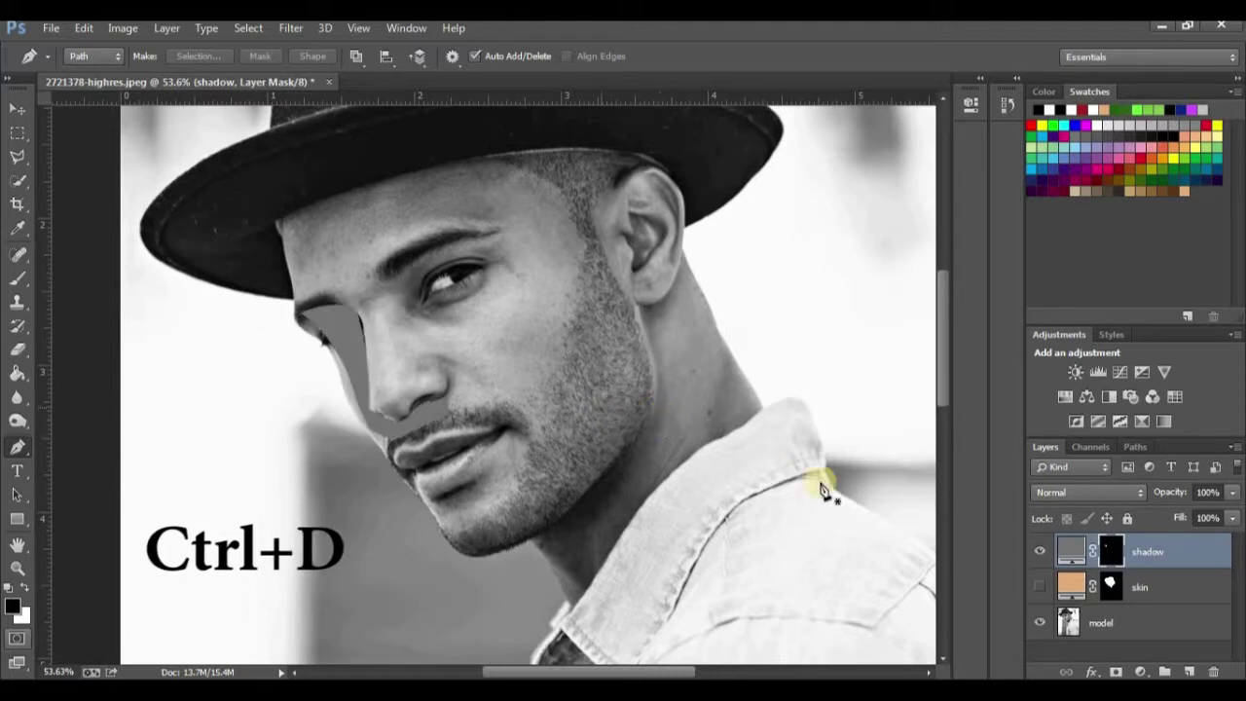
scroll(551, 442, down, 2)
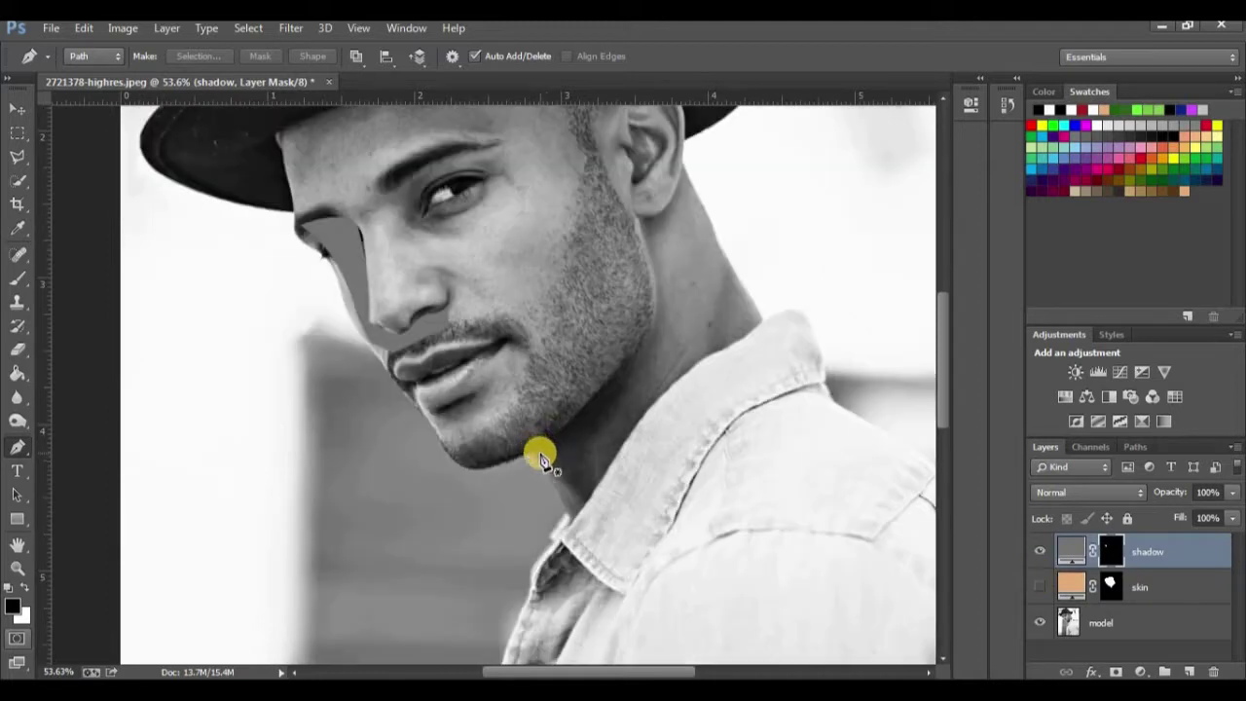
Fill a jaw-and-neck path into the shadow mask, then hide the shadow layer
click(536, 450)
drag(627, 364, 648, 278)
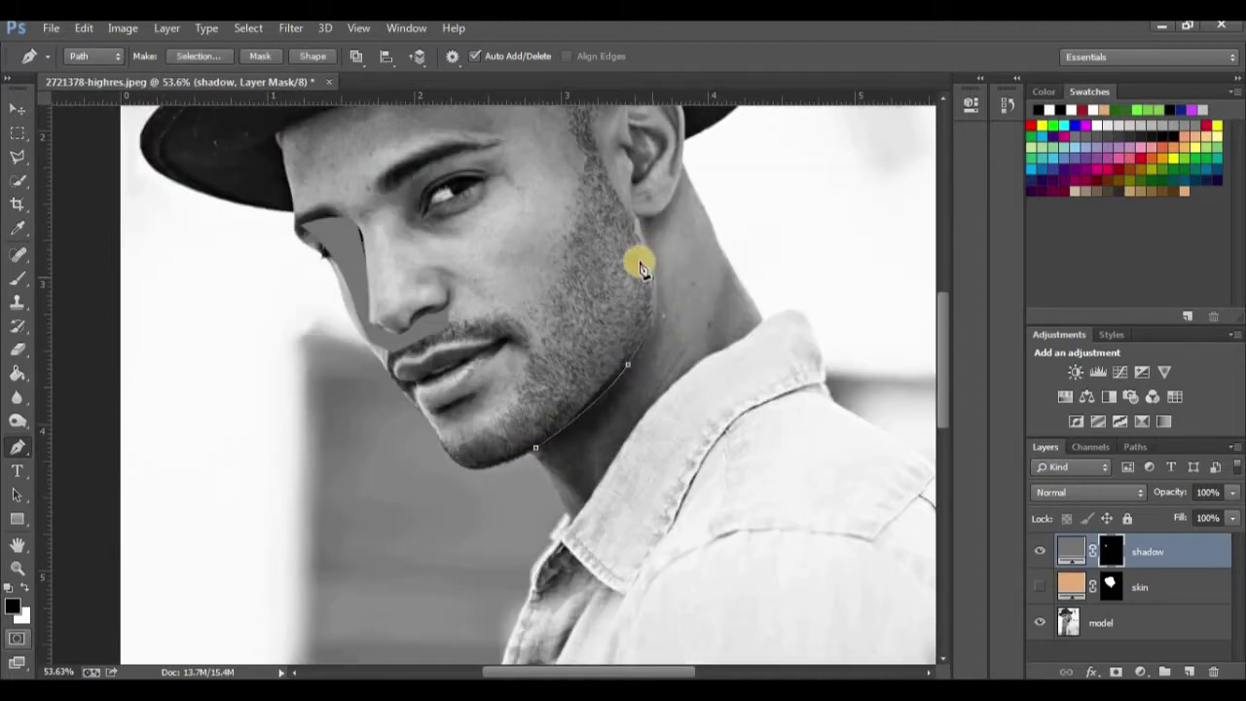
drag(650, 225, 675, 175)
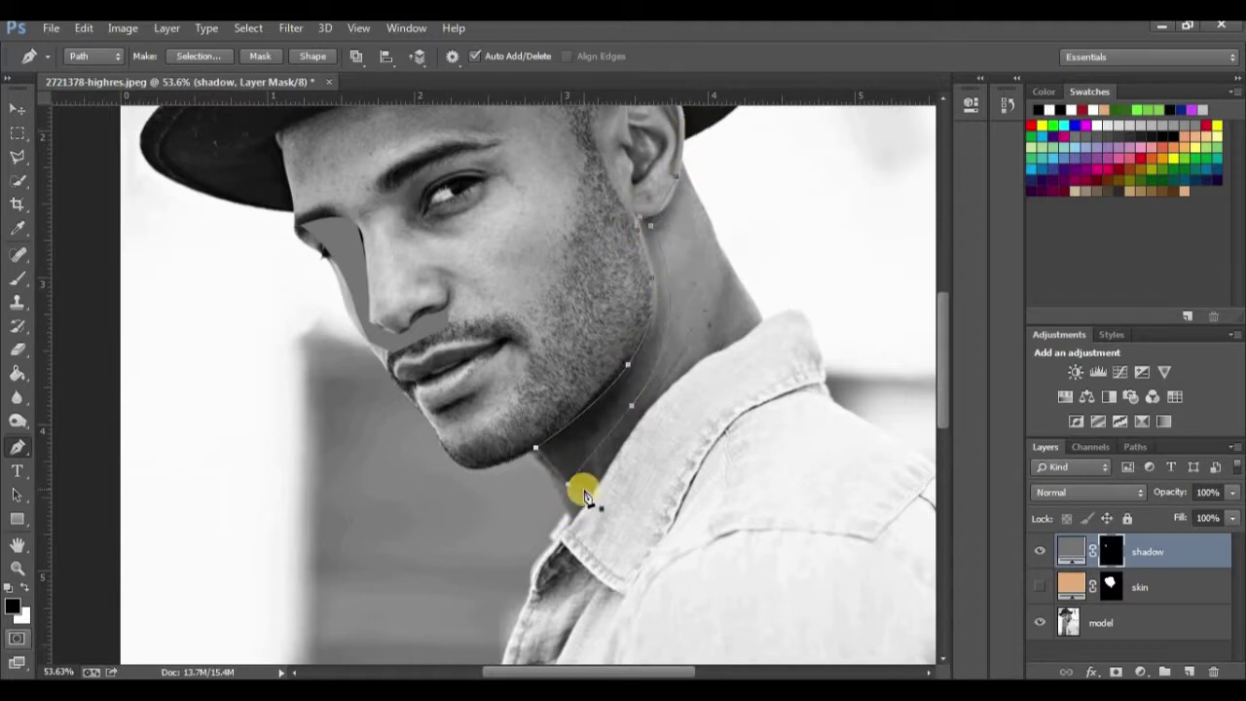
key(ctrl+Return)
key(ctrl+BackSpace)
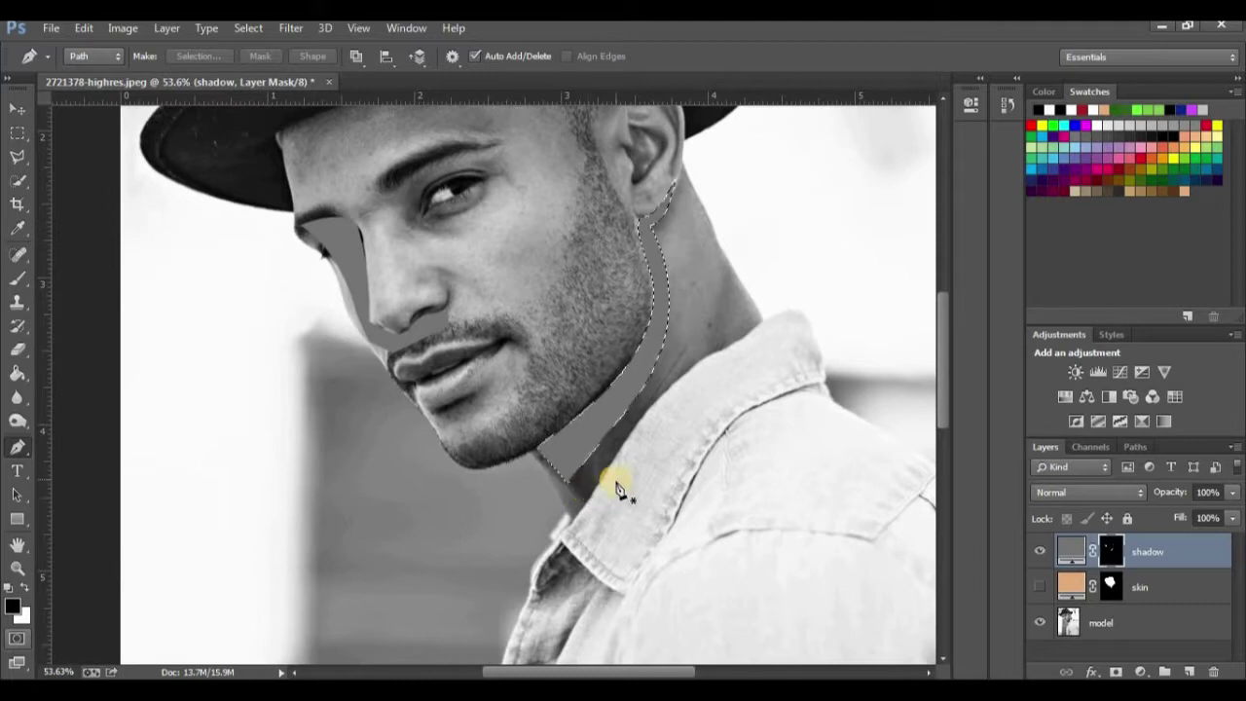
key(ctrl+d)
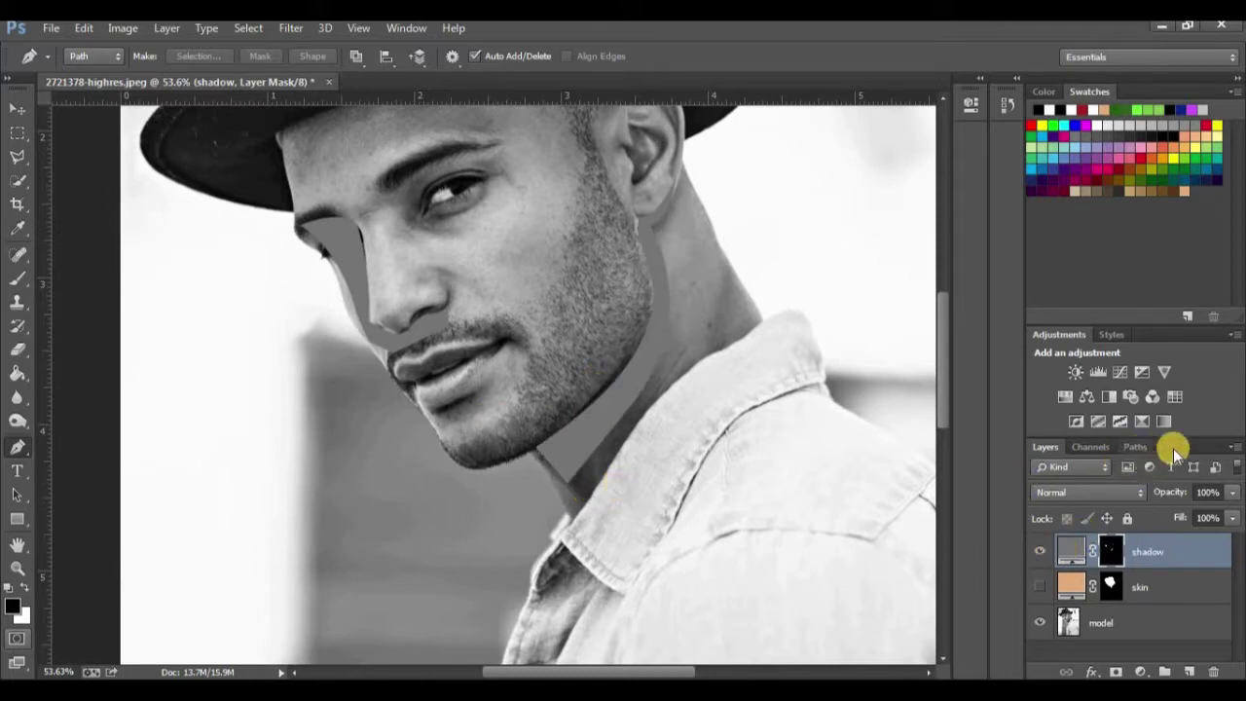
click(1040, 552)
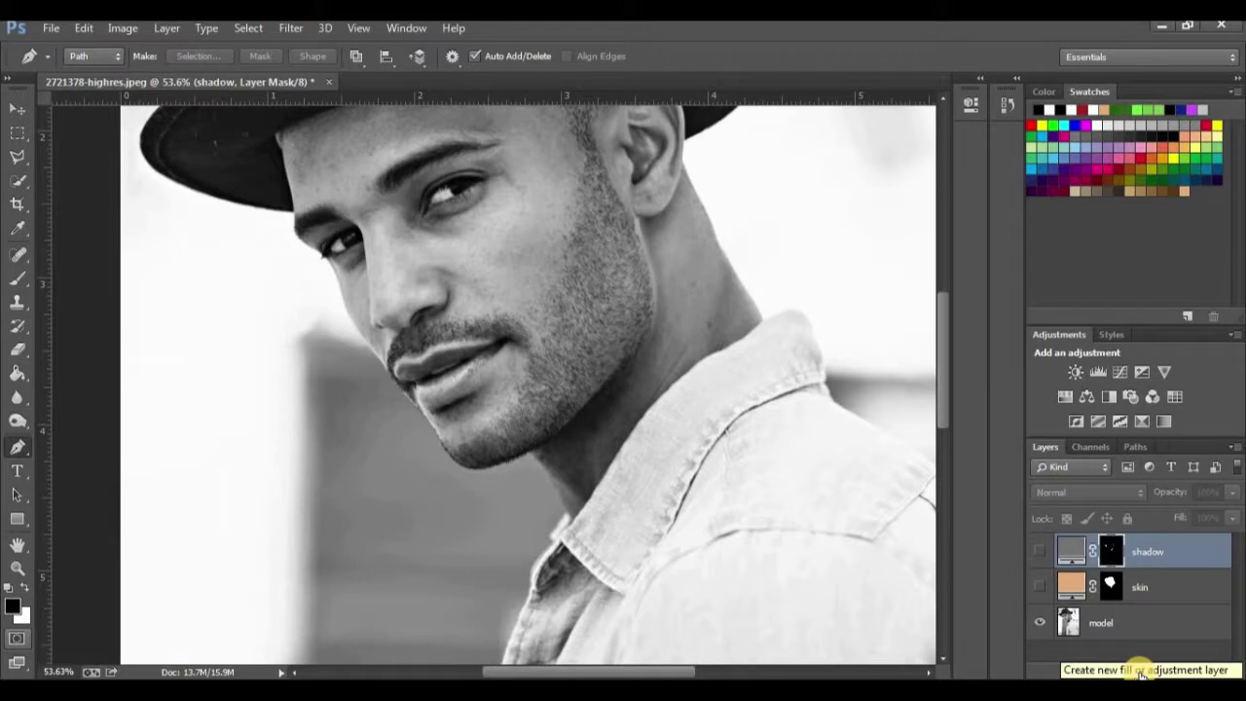
Add a pure white (#ffffff) Solid Color fill layer
click(1141, 674)
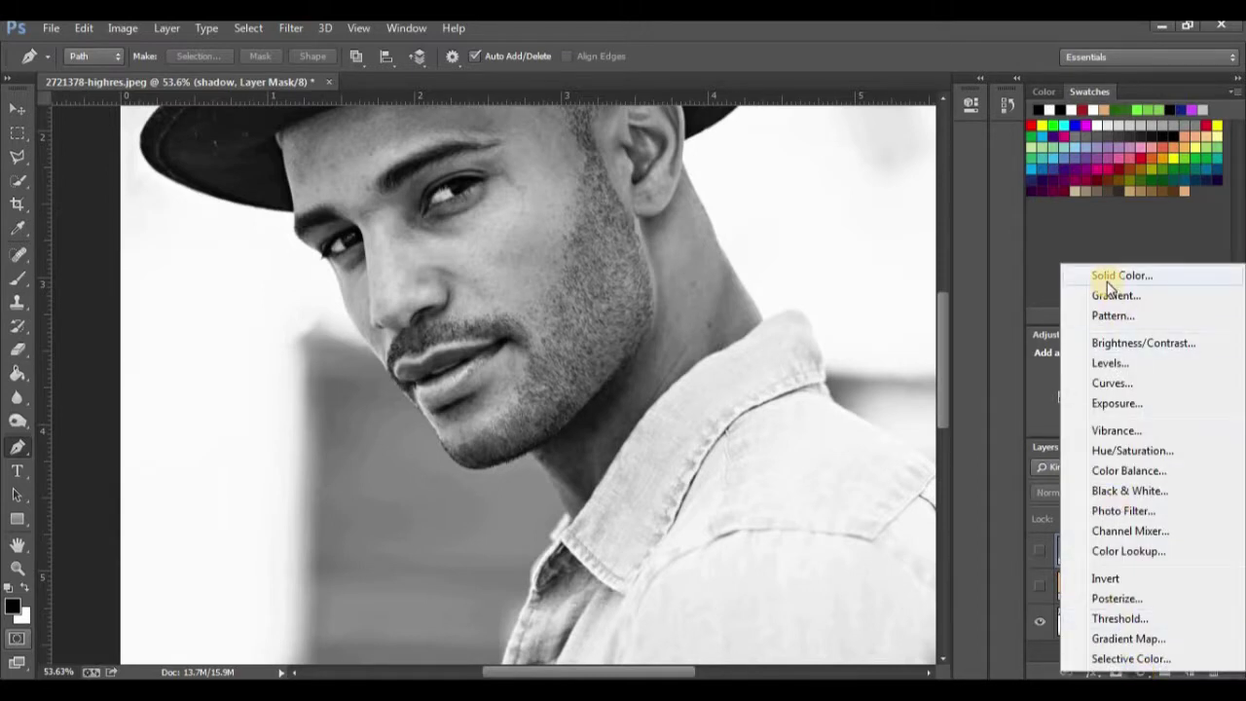
click(1107, 279)
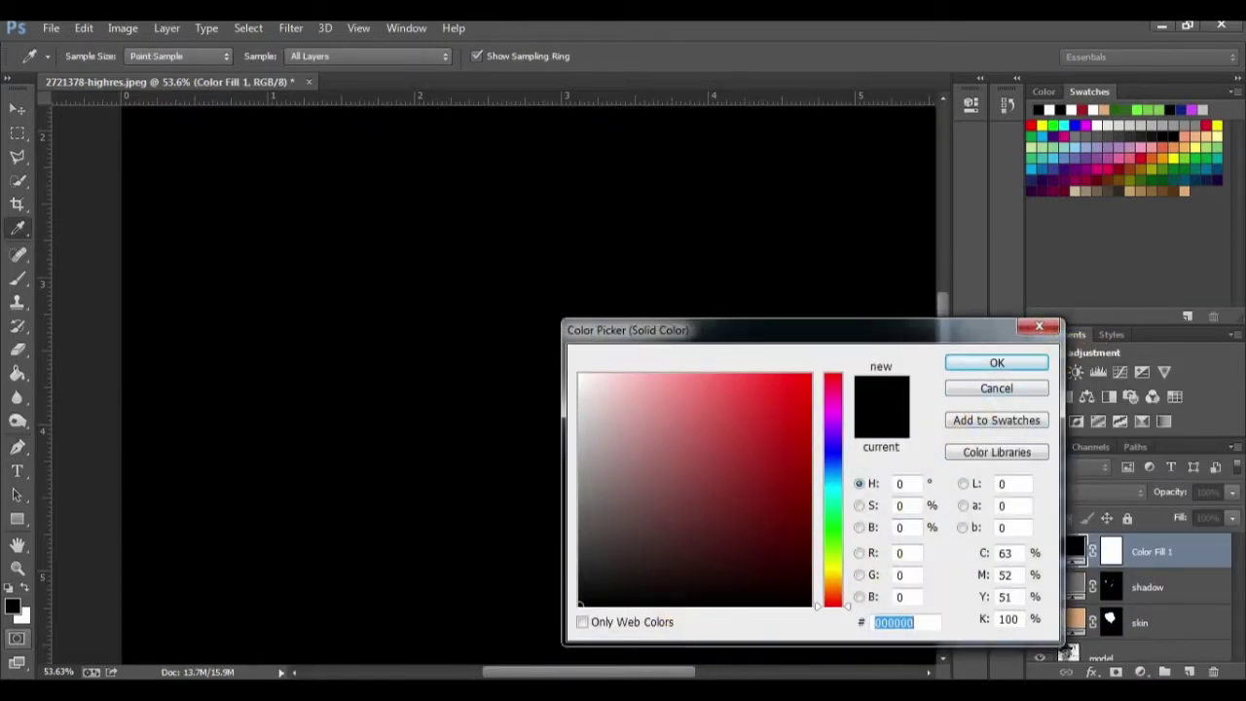
drag(680, 490, 548, 353)
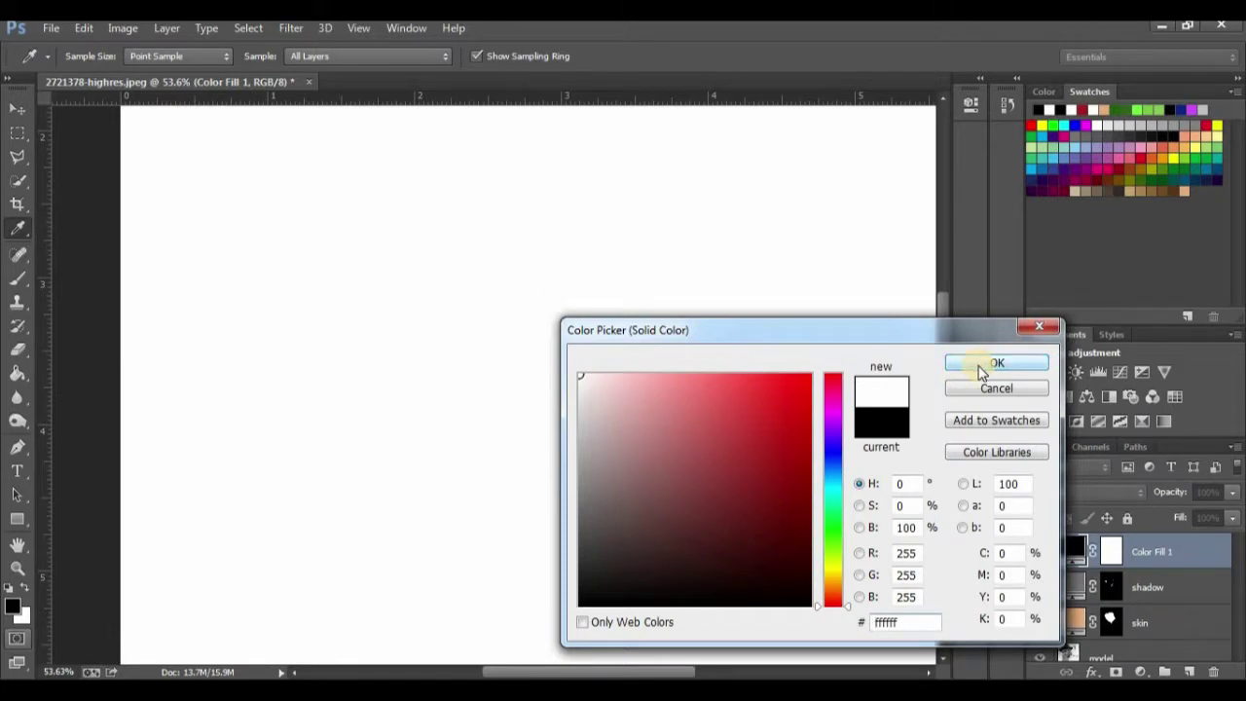
click(981, 370)
key(p)
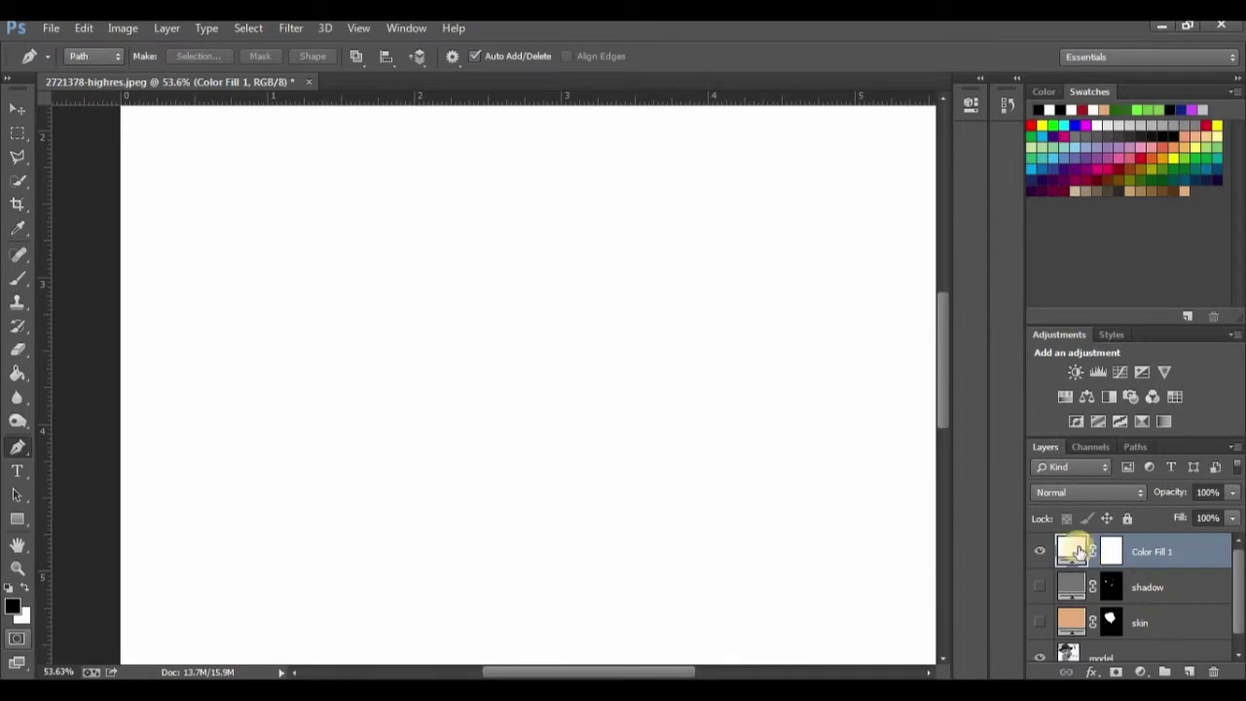
Invert the fill layer's mask to black and rename the layer 'white'
click(1112, 556)
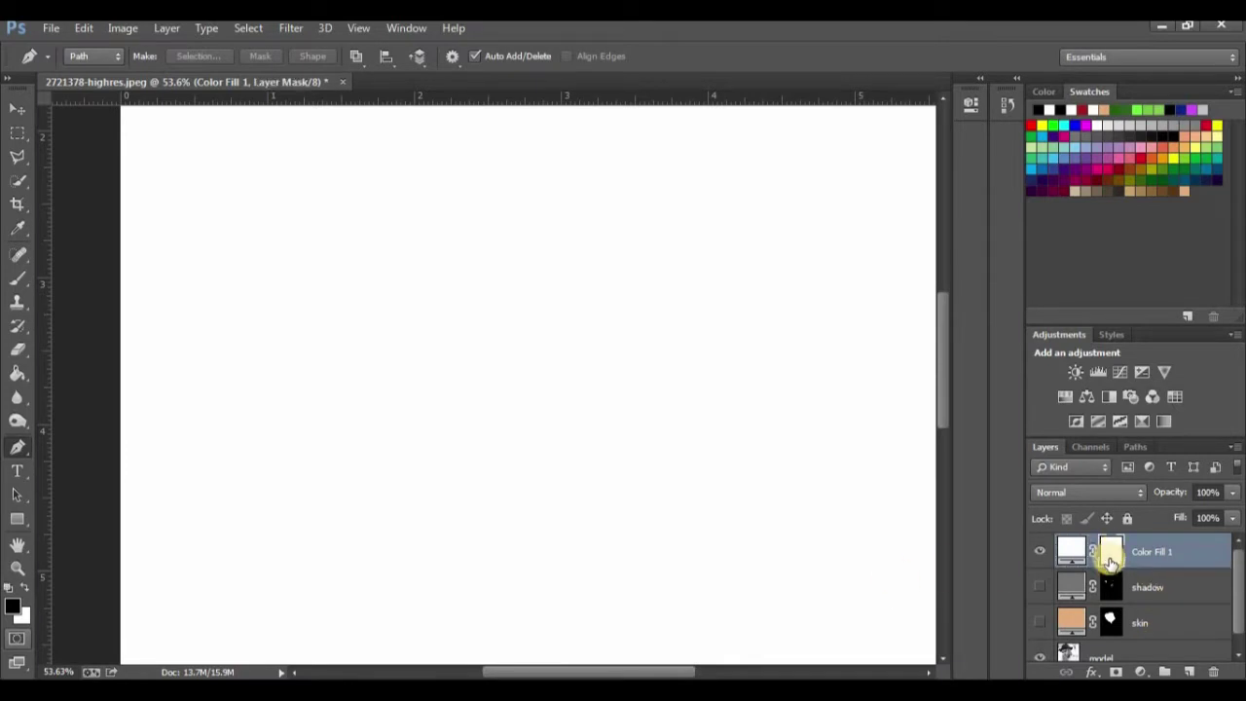
key(ctrl+i)
double_click(1152, 551)
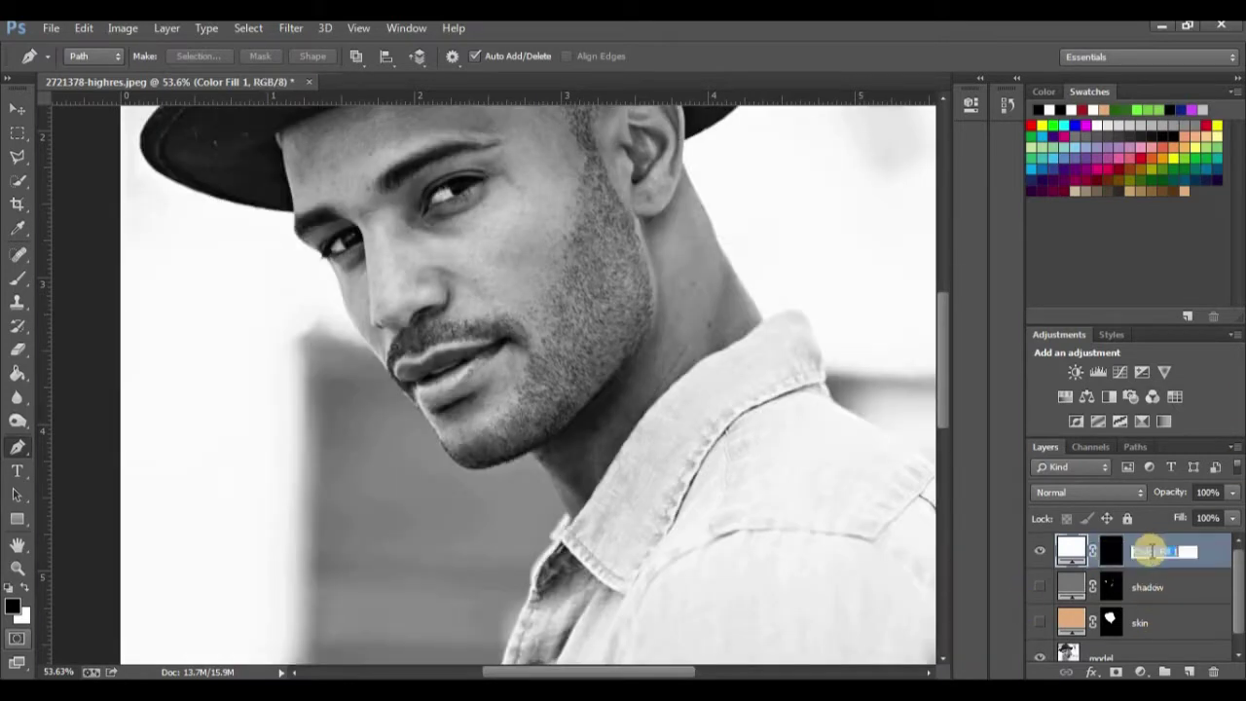
text(white)
key(Return)
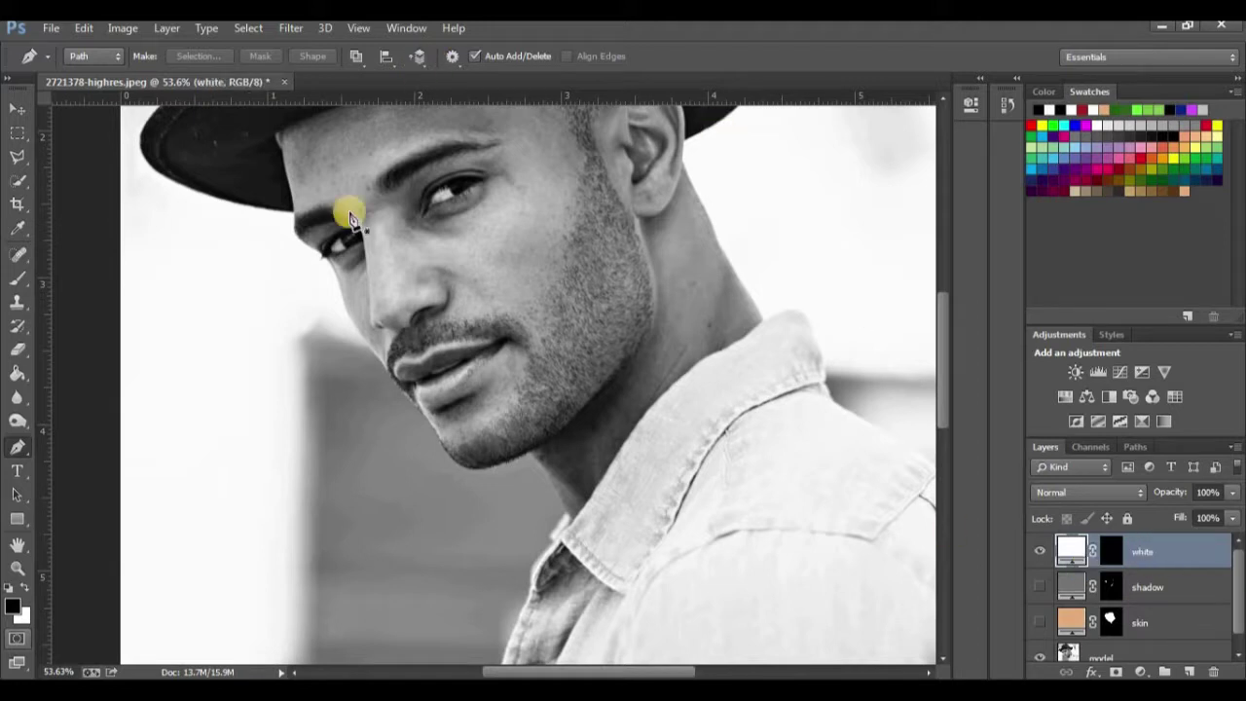
scroll(475, 343, up, 2)
scroll(476, 343, up, 1)
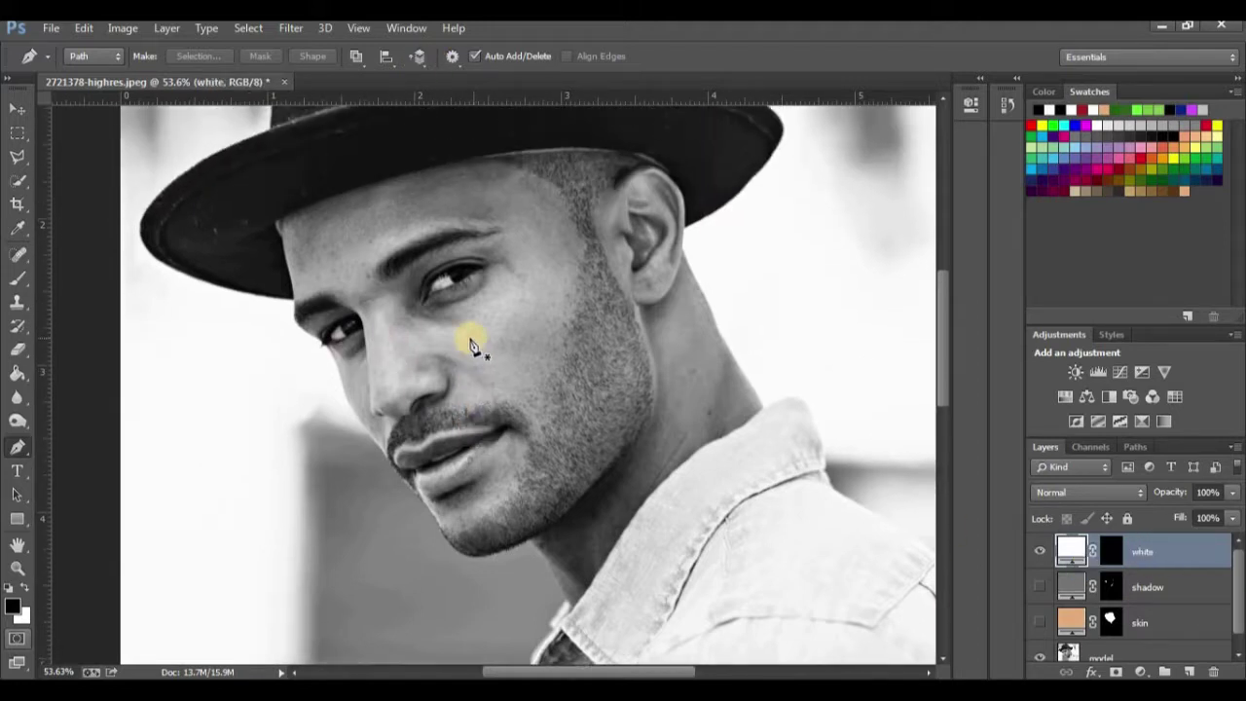
Trace the first eye's white and fill it white on the white layer's mask
scroll(437, 250, up, 2)
scroll(439, 253, up, 2)
scroll(444, 263, up, 2)
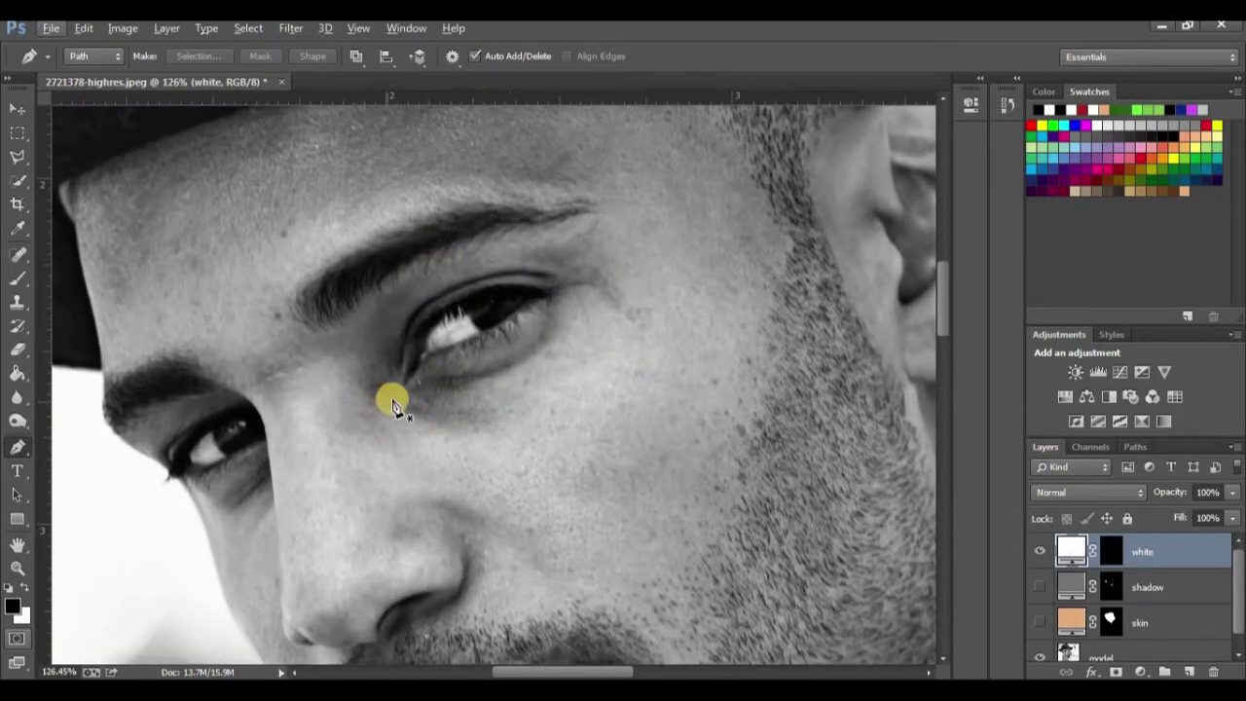
click(417, 366)
drag(544, 285, 678, 314)
drag(533, 305, 510, 320)
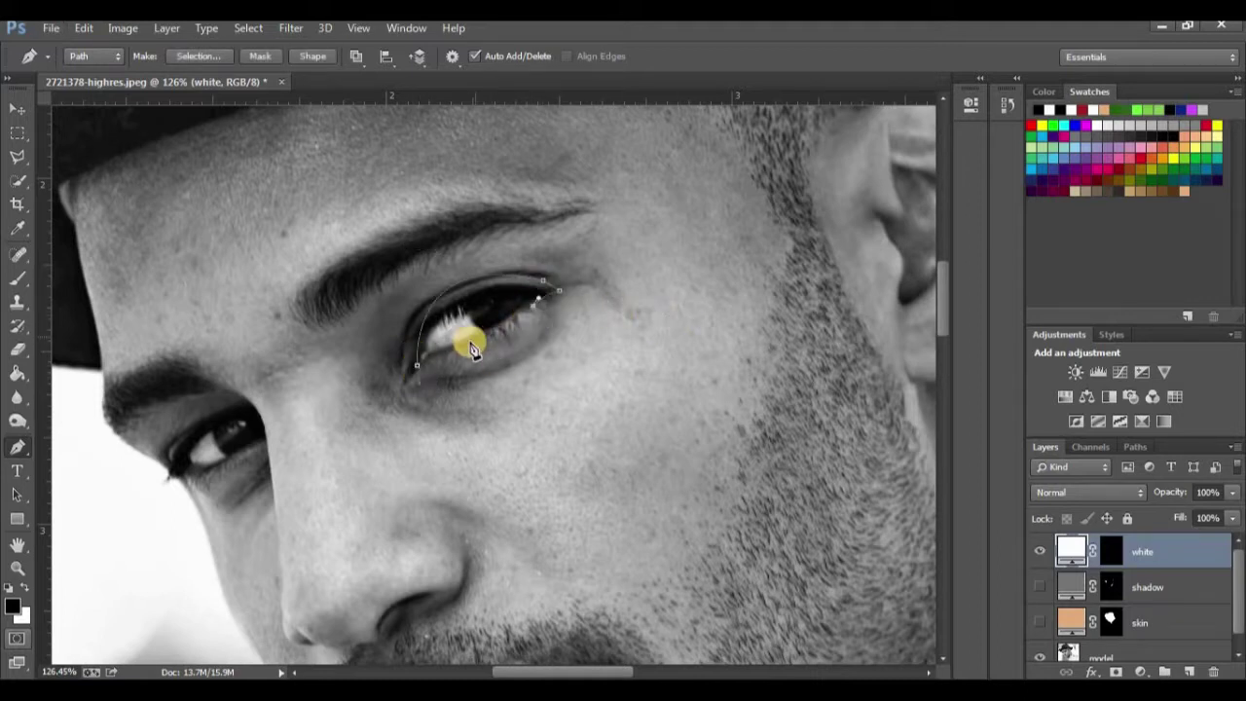
key(ctrl+Return)
click(1109, 551)
key(ctrl+BackSpace)
key(ctrl+d)
Trace the left eye's white and fill it white on the mask
drag(590, 670, 555, 670)
drag(387, 470, 487, 435)
click(465, 409)
drag(387, 470, 376, 523)
key(ctrl+Return)
key(ctrl+BackSpace)
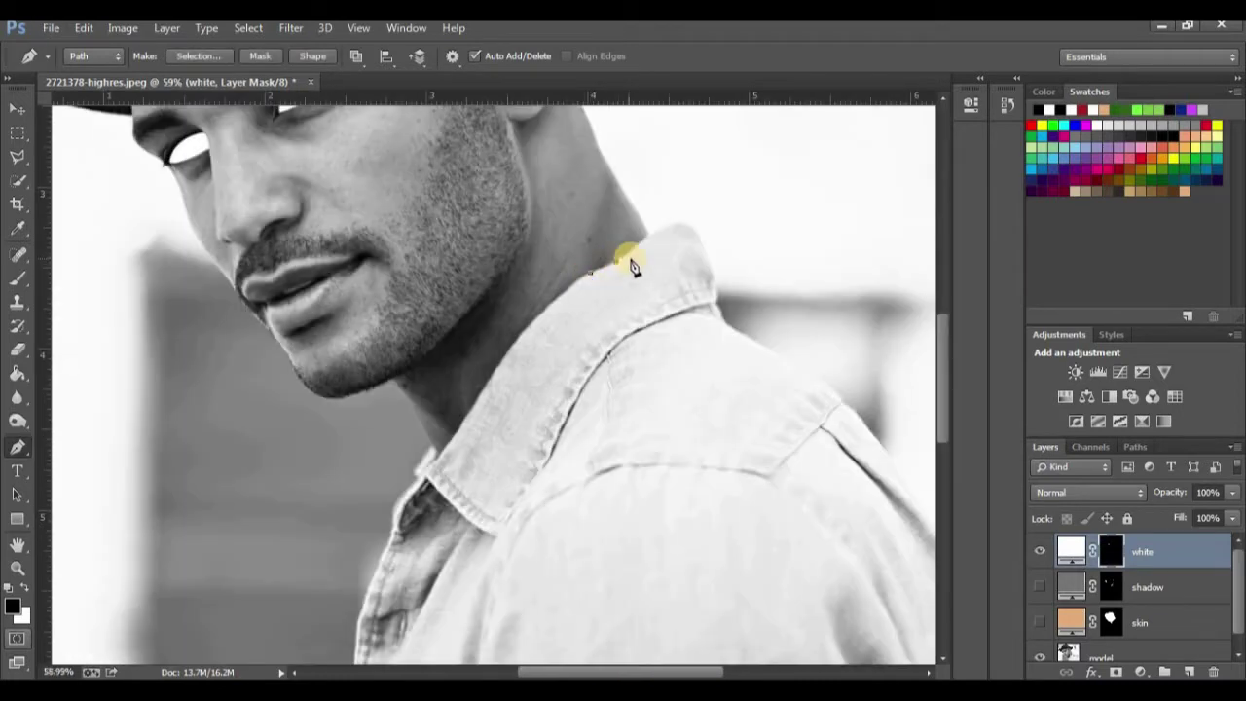
Outline the shirt from the collar over the shoulder and down the sleeve
click(641, 234)
click(718, 278)
drag(734, 339, 516, 331)
click(640, 460)
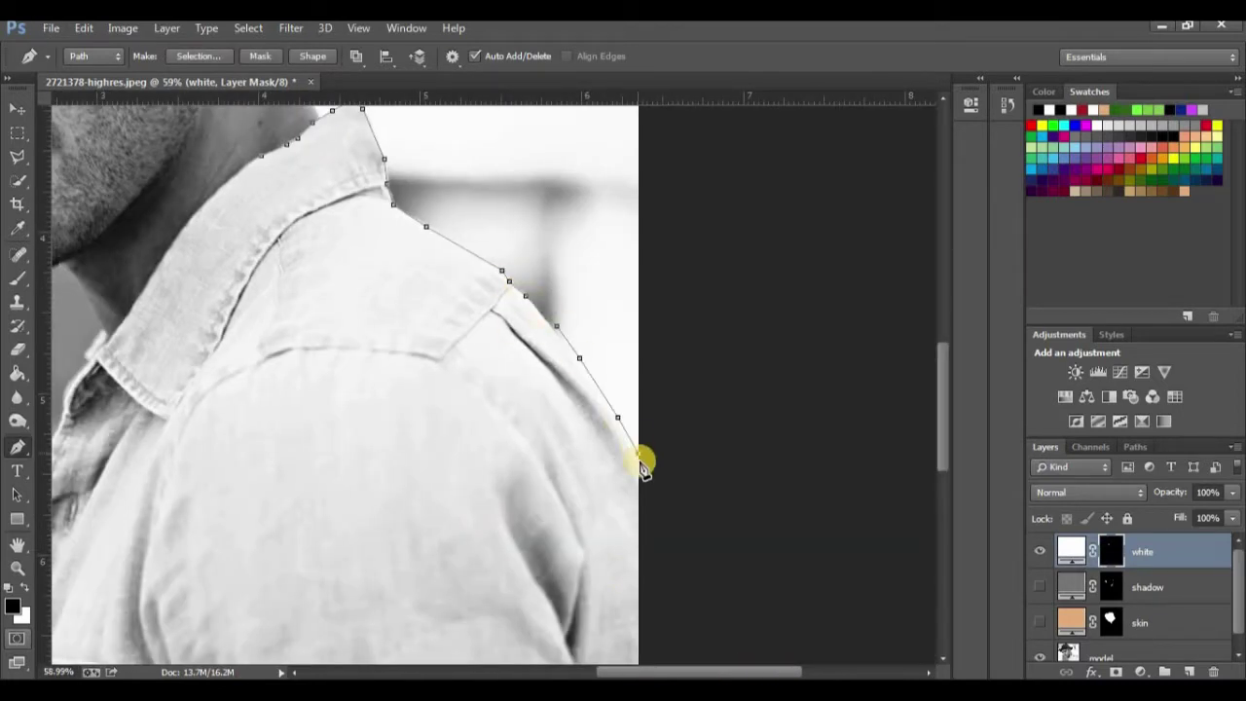
drag(640, 460, 876, 570)
scroll(523, 358, up, 3)
scroll(523, 358, up, 2)
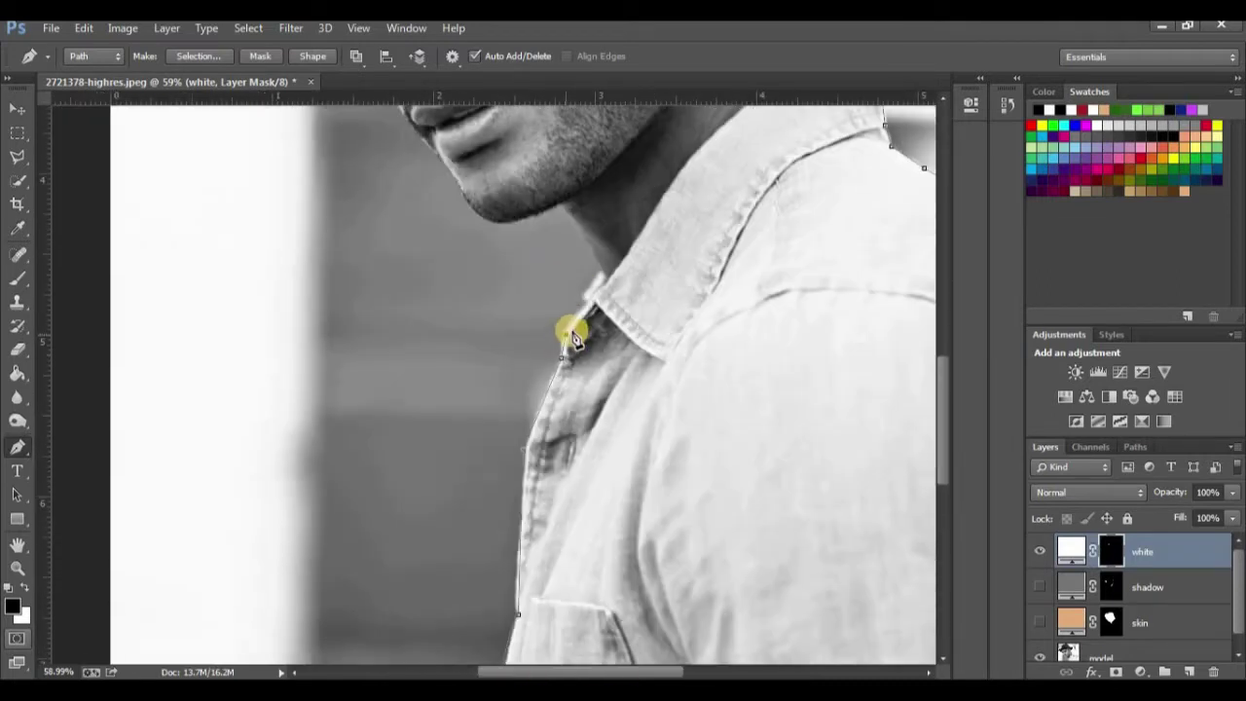
Finish the shirt outline along the collar and fill it white on the mask
click(571, 329)
scroll(571, 328, up, 2)
click(584, 375)
click(607, 361)
scroll(607, 361, up, 2)
scroll(653, 403, down, 2)
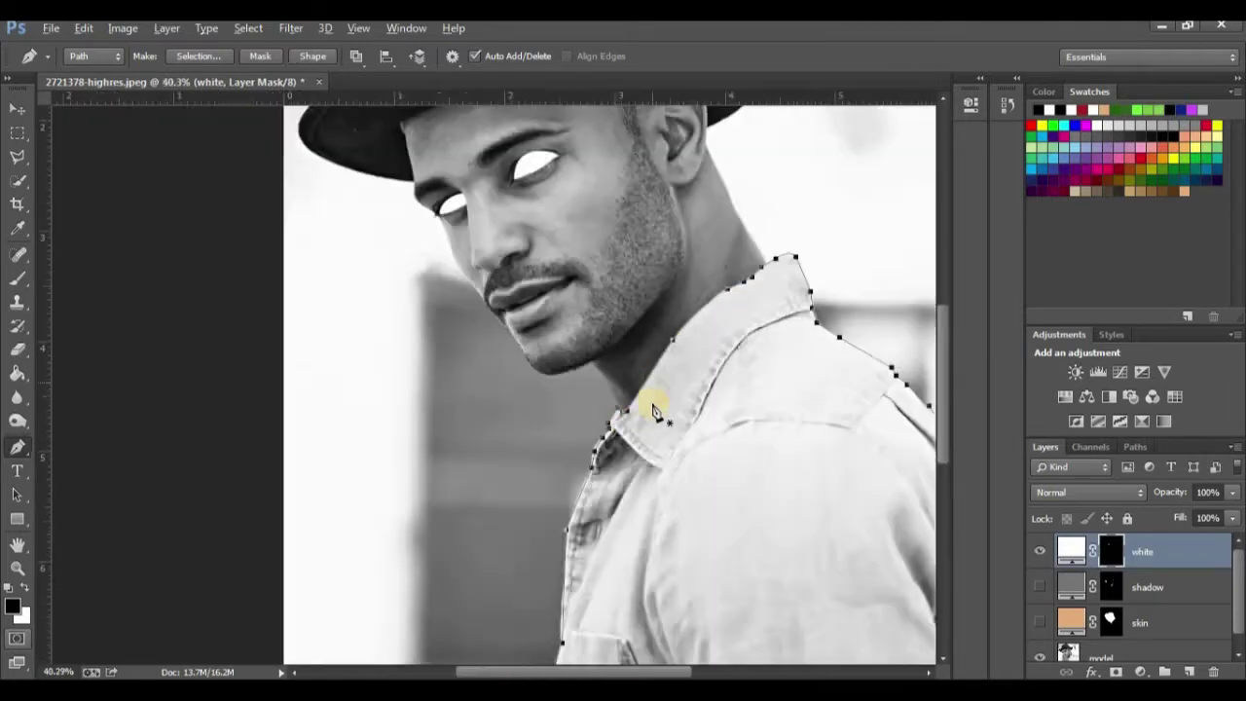
scroll(681, 536, down, 2)
key(ctrl+Return)
key(ctrl+BackSpace)
click(1142, 675)
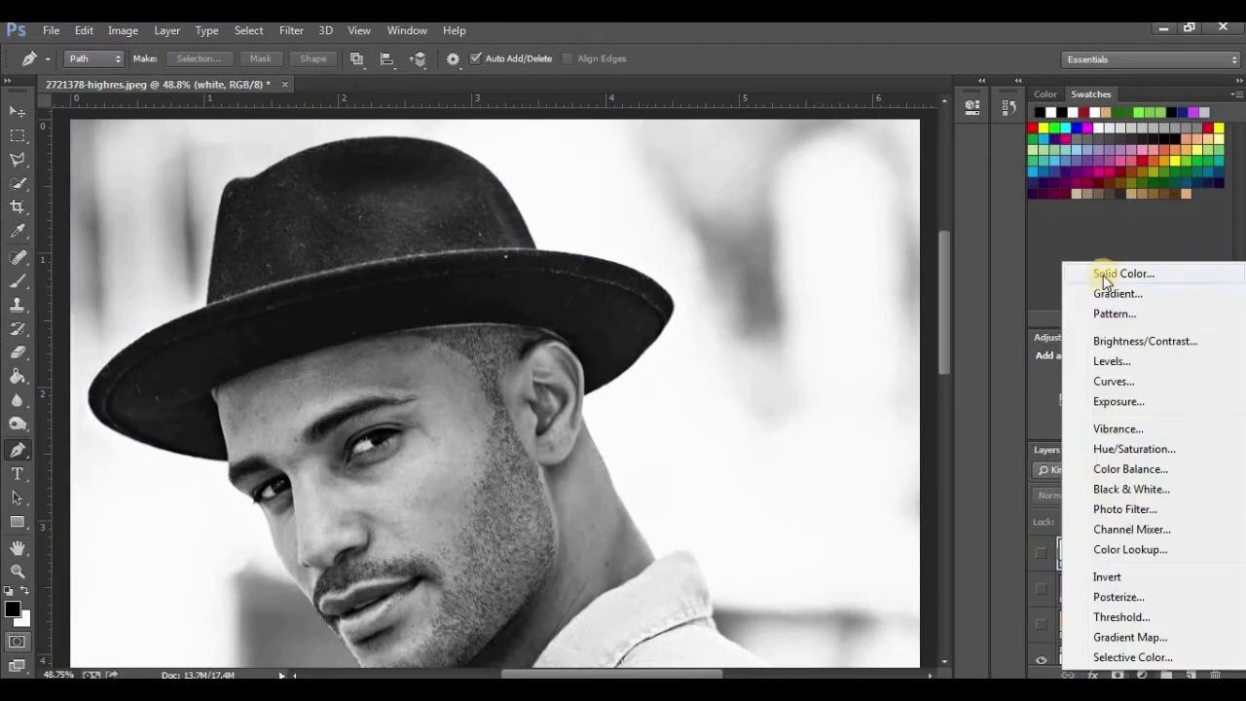
Add a black Solid Color fill layer named 'black' with its mask inverted
click(1101, 270)
click(777, 356)
key(ctrl+i)
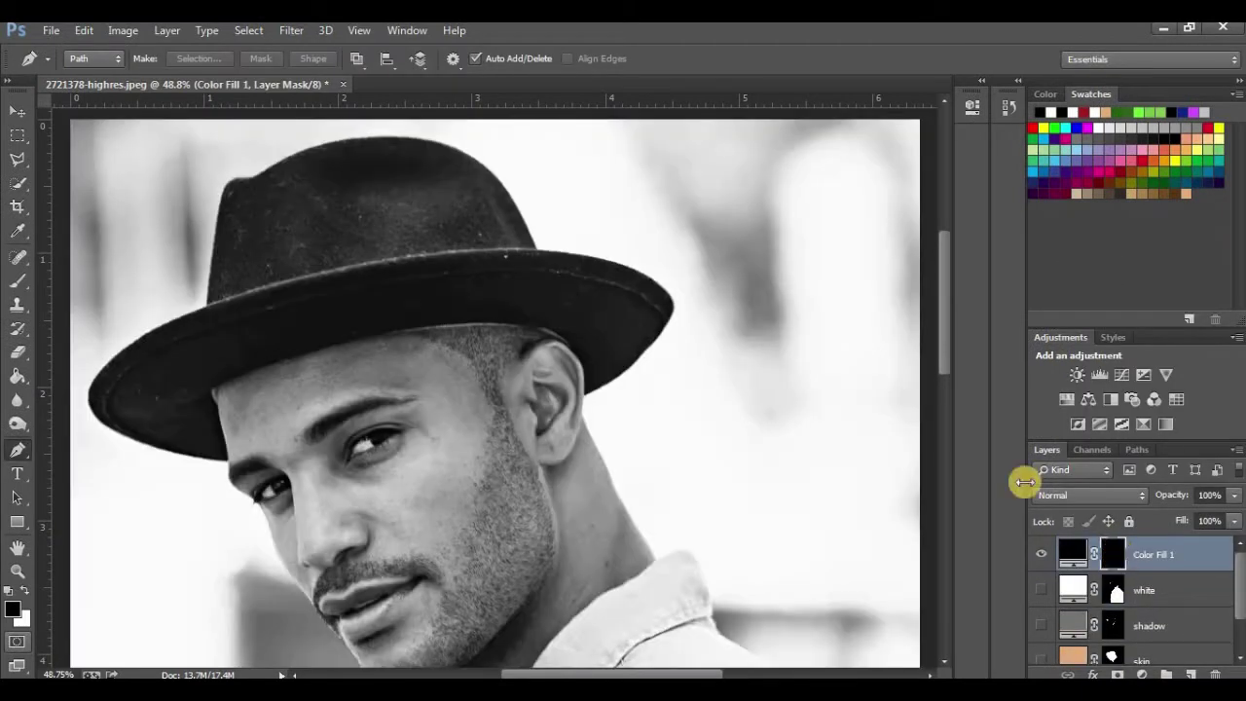
double_click(1154, 554)
text(black)
key(Return)
scroll(610, 363, down, 2)
click(1112, 553)
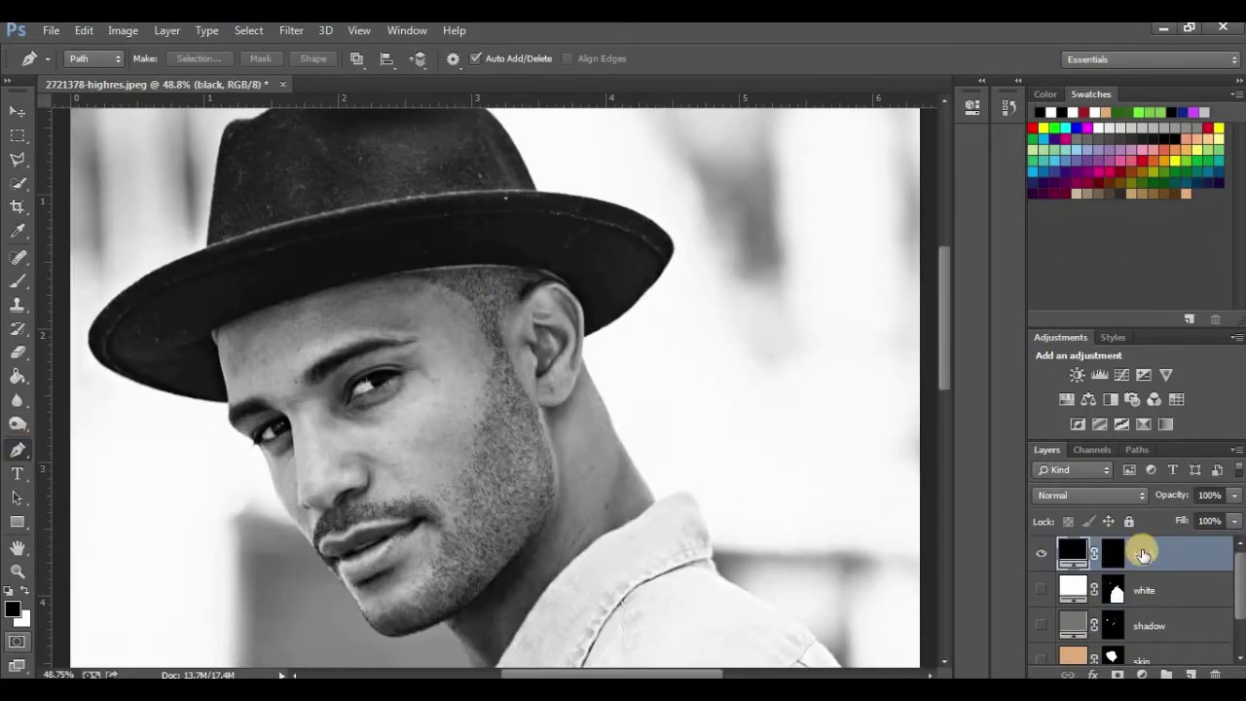
scroll(437, 343, up, 2)
Trace the hat's brim and crown and fill it black on the mask
click(437, 344)
drag(564, 356, 594, 378)
click(582, 379)
click(584, 407)
drag(673, 317, 698, 247)
click(538, 263)
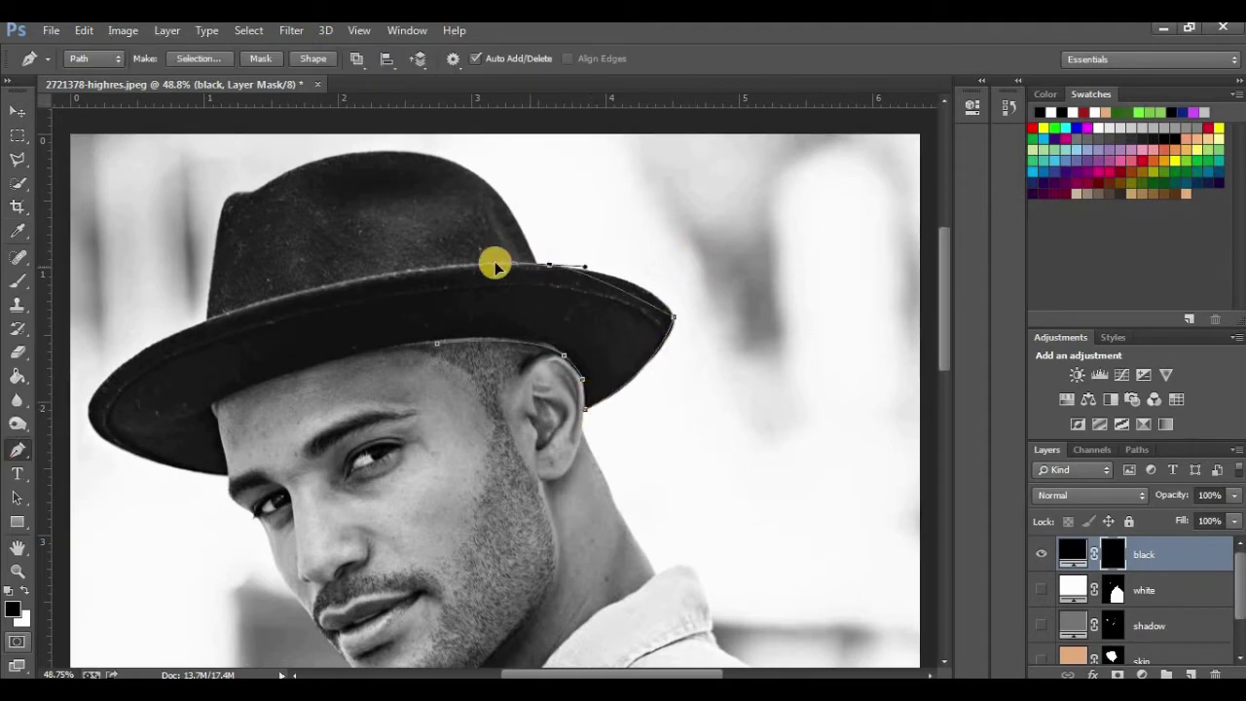
mouse_move(430, 153)
mouse_down()
mouse_move(334, 133)
mouse_move(249, 204)
mouse_up()
click(223, 206)
click(206, 319)
click(94, 429)
drag(226, 474, 300, 477)
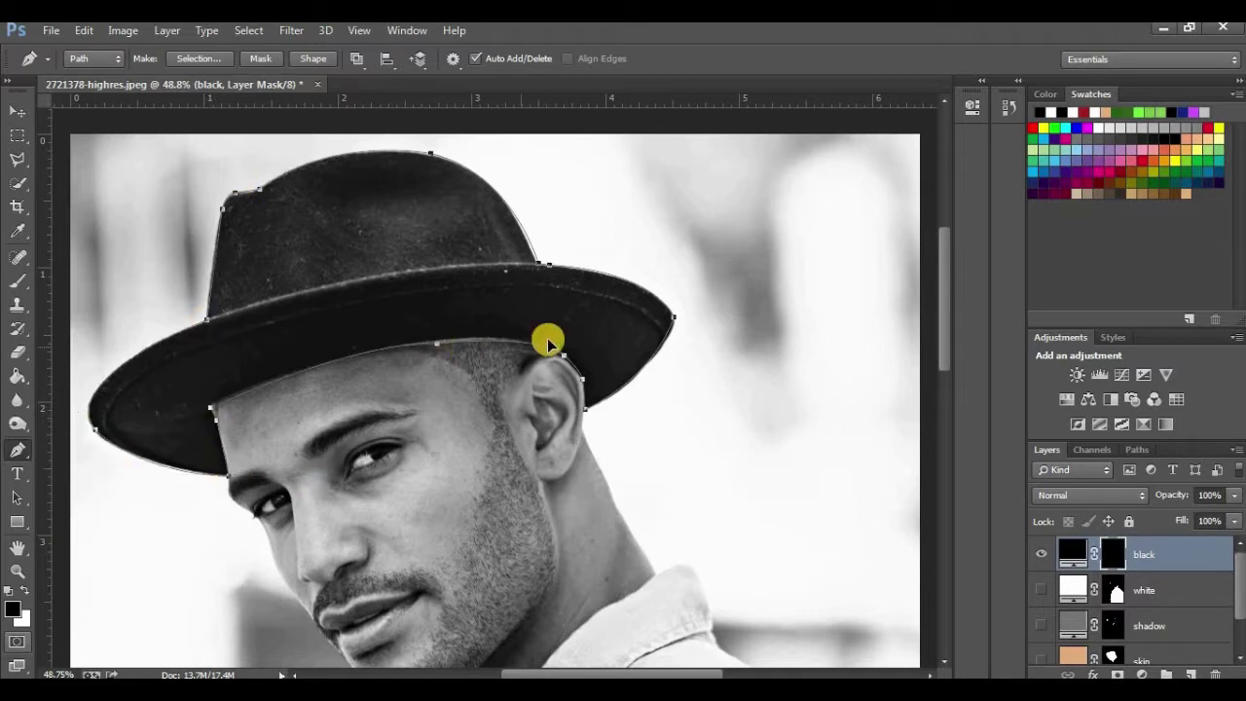
key(ctrl+Return)
key(ctrl+BackSpace)
Trace the eyebrow and fill it black on the mask
scroll(419, 278, up, 3)
scroll(418, 277, up, 3)
click(350, 414)
drag(453, 348, 584, 361)
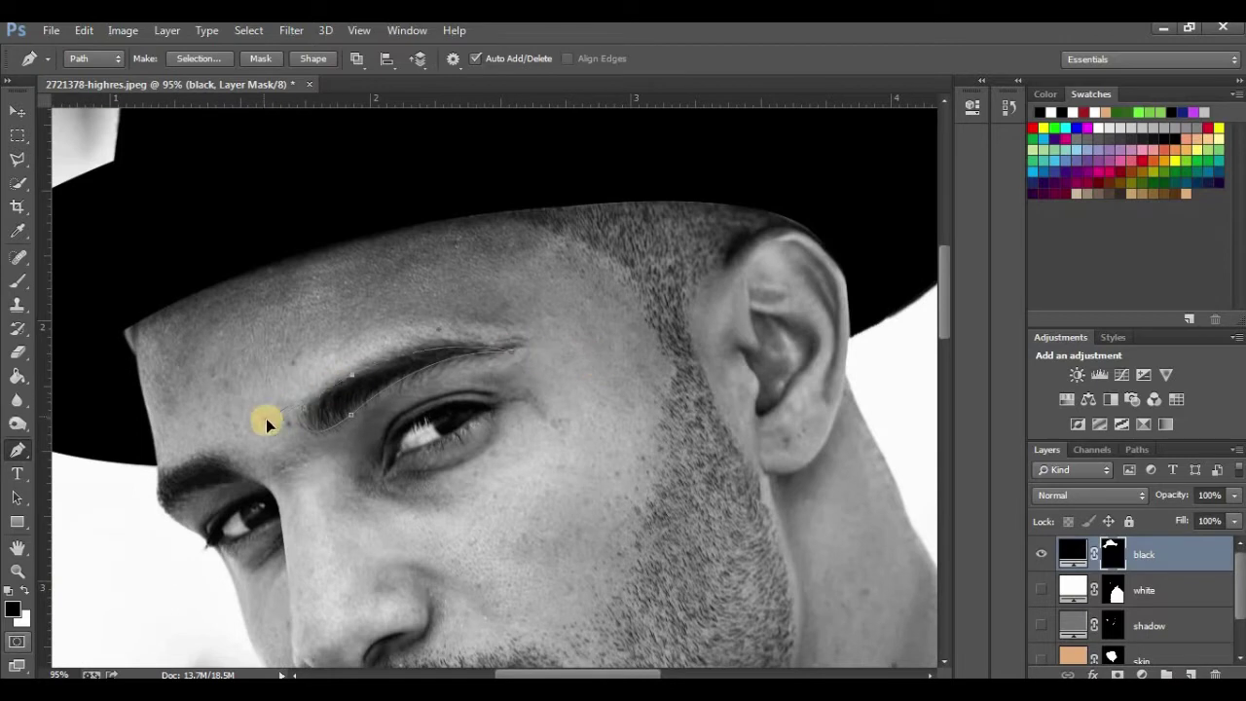
click(350, 414)
key(ctrl+Return)
key(ctrl+BackSpace)
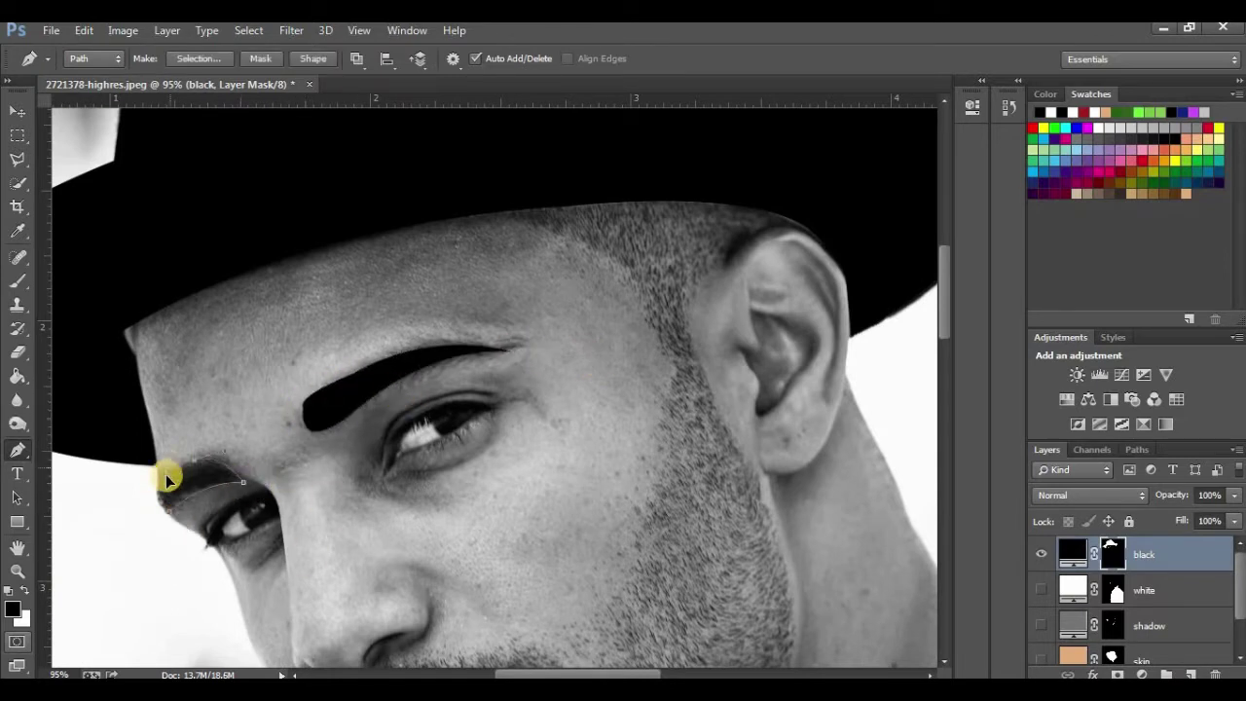
Trace around the iris, fill it black, and deselect
scroll(418, 417, up, 3)
click(420, 419)
click(445, 444)
click(501, 405)
click(414, 408)
key(ctrl+Return)
key(alt+BackSpace)
key(ctrl+d)
Trace the upper eyelid line, fill it black, and deselect
scroll(397, 432, down, 5)
click(346, 331)
drag(499, 255, 467, 246)
click(345, 352)
key(ctrl+Return)
key(alt+BackSpace)
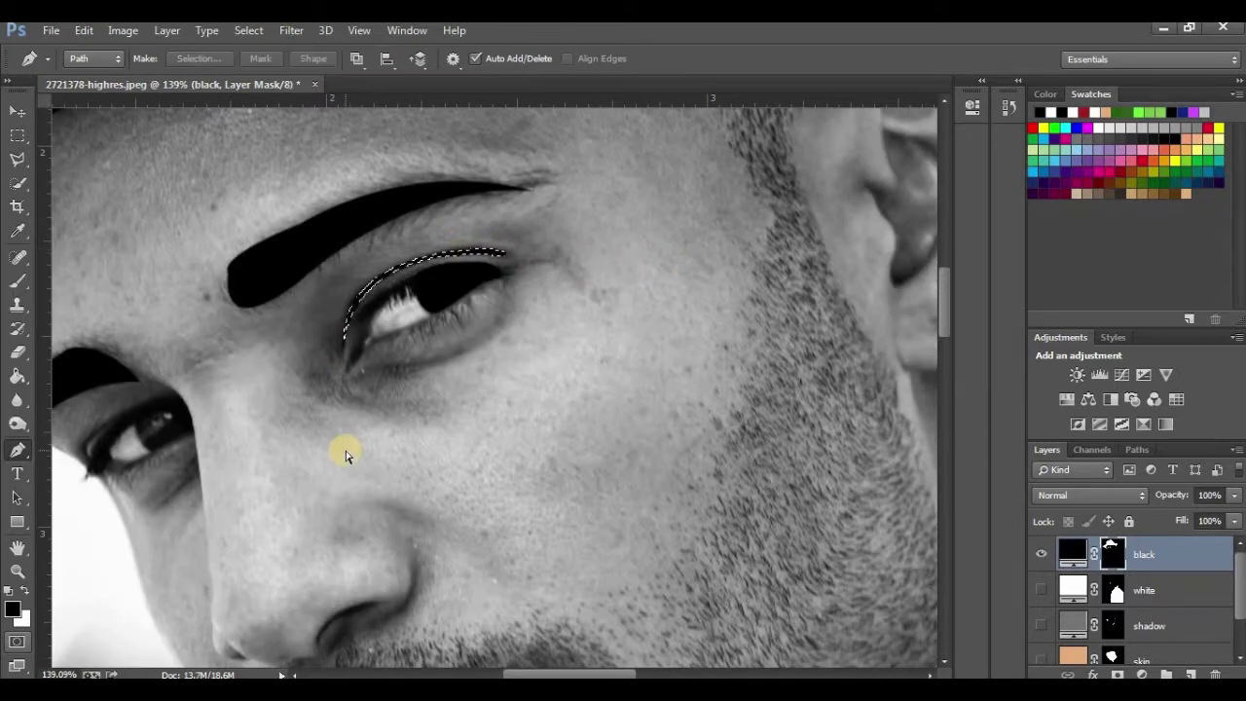
key(ctrl+d)
Trace around the left eye, fill it black, and deselect
scroll(345, 375, down, 1)
click(158, 422)
click(193, 405)
click(175, 369)
click(135, 391)
click(157, 423)
key(ctrl+Return)
key(alt+BackSpace)
key(ctrl+d)
Begin a curved Pen path along the right eye's upper lid
click(194, 446)
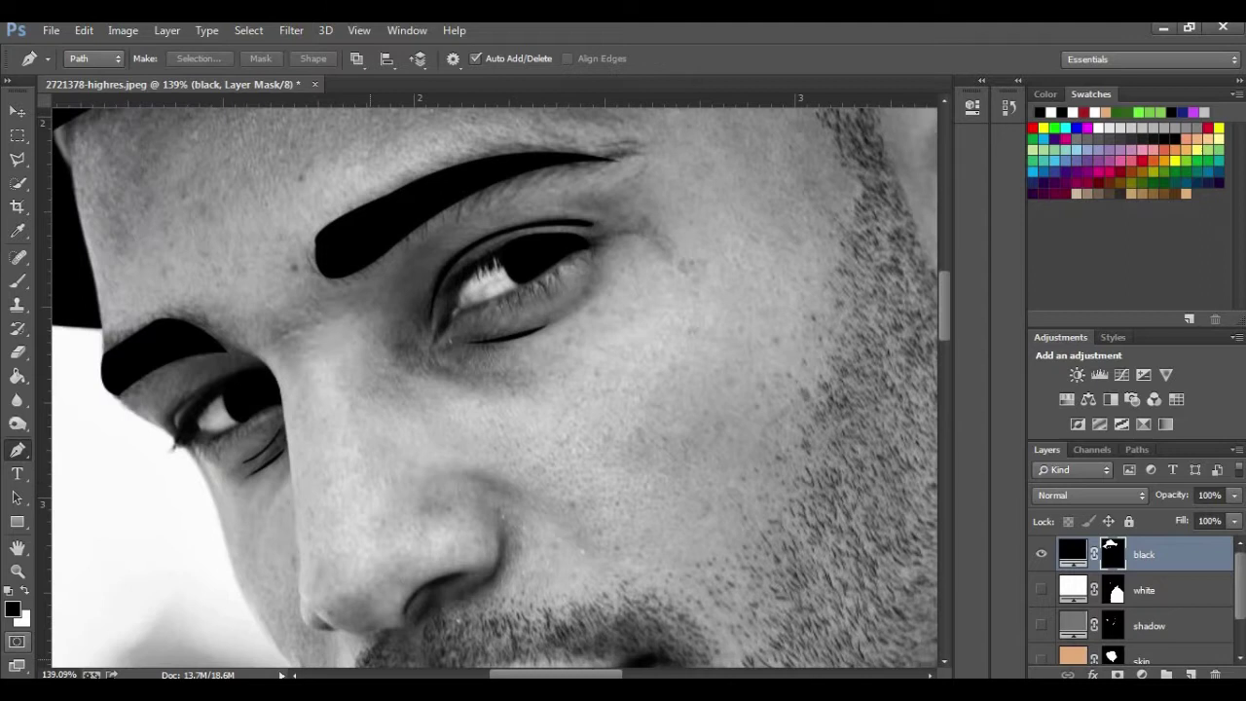
drag(529, 239, 554, 223)
drag(453, 321, 438, 351)
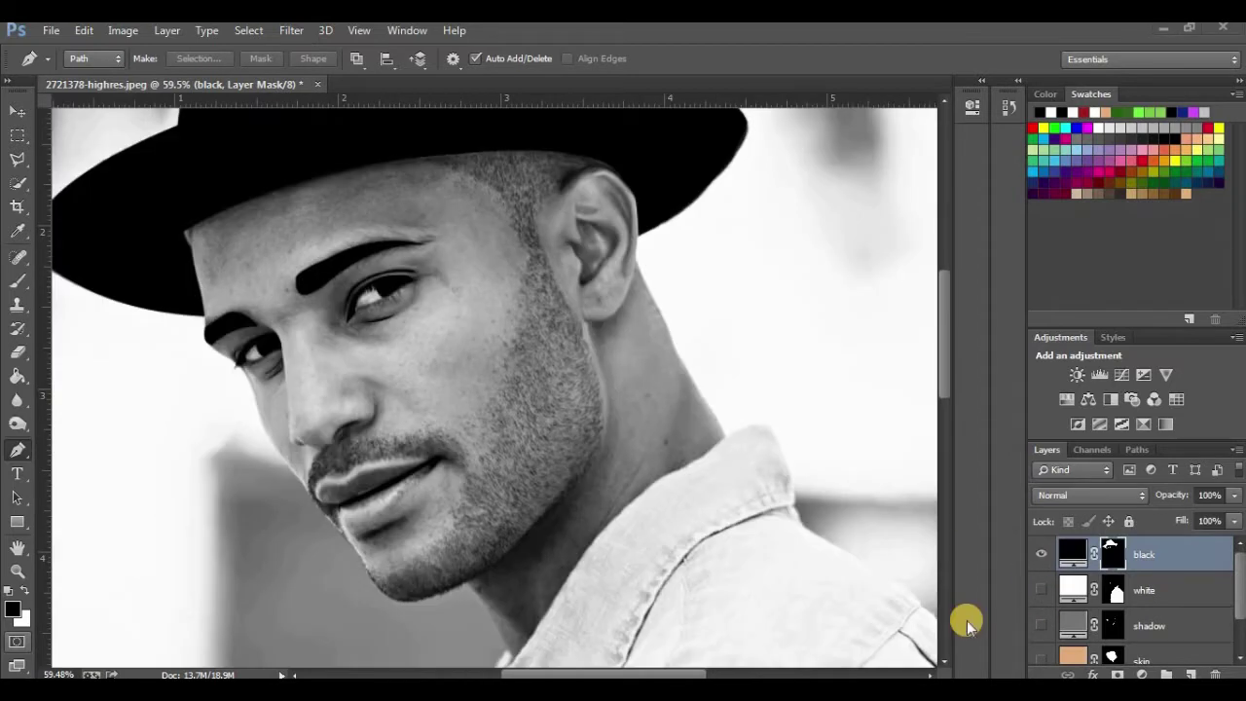
Hide the black layer and add a mid-grey (#989797) Solid Color fill layer
click(1041, 556)
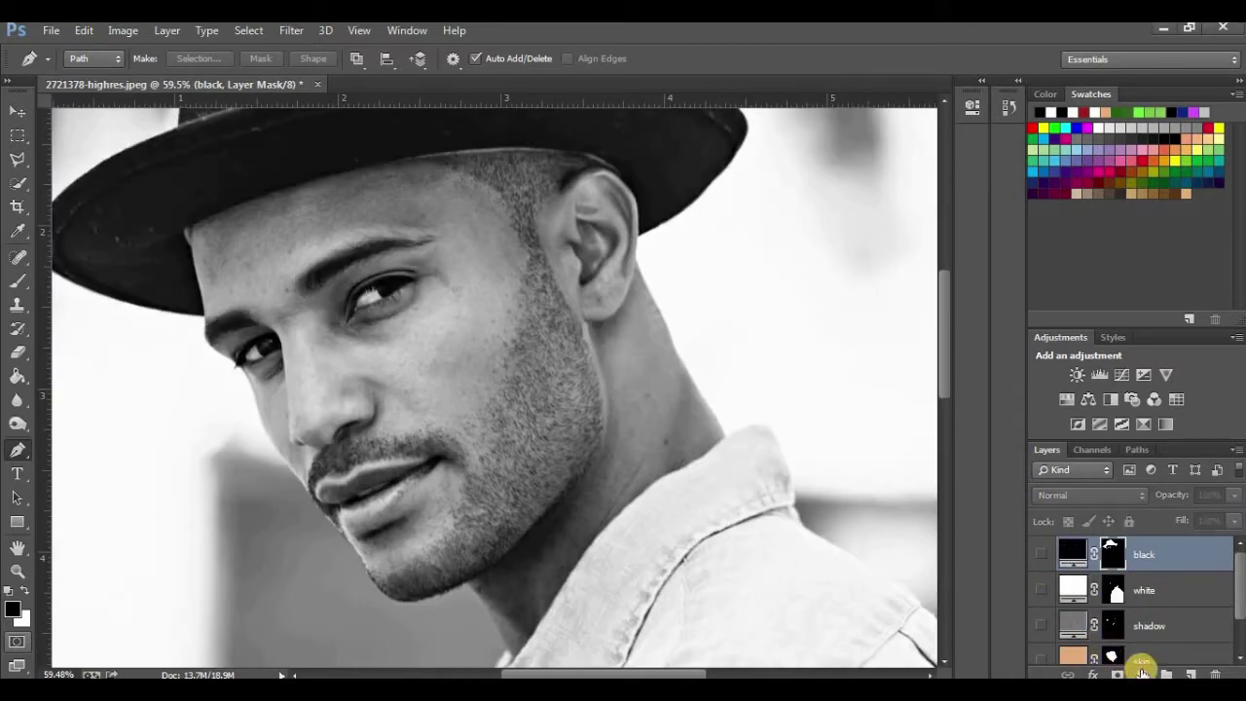
click(1142, 674)
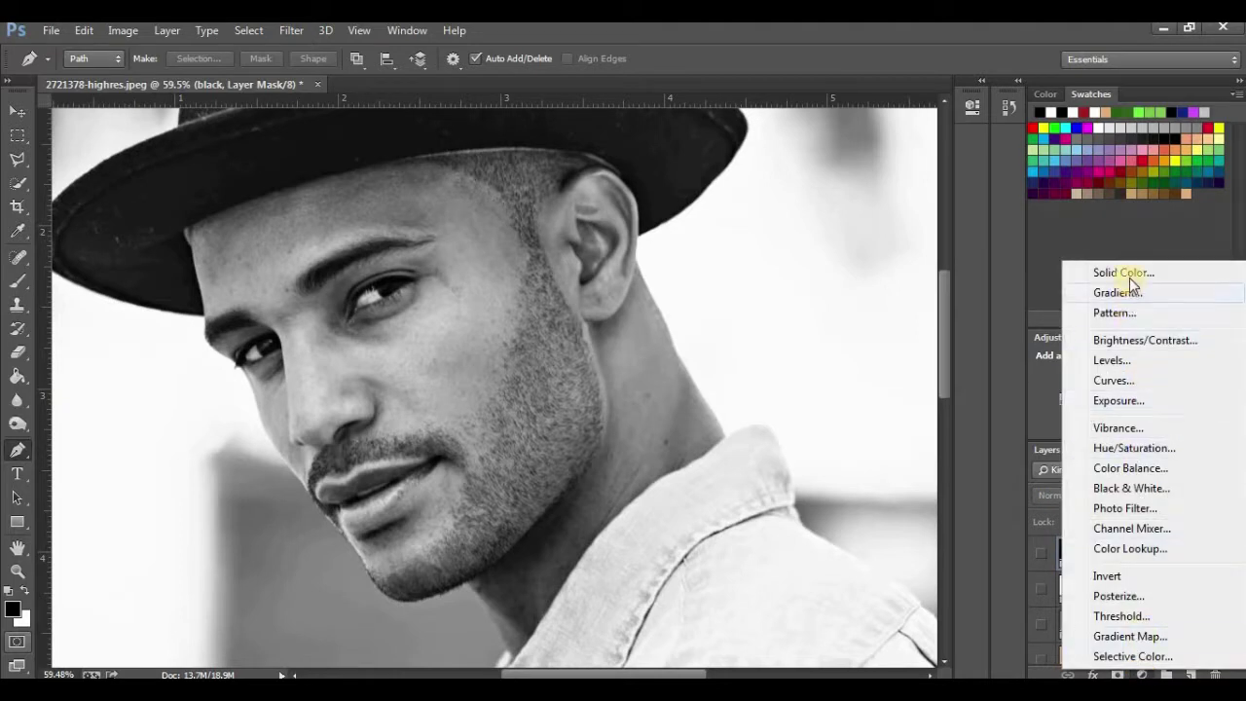
click(1128, 273)
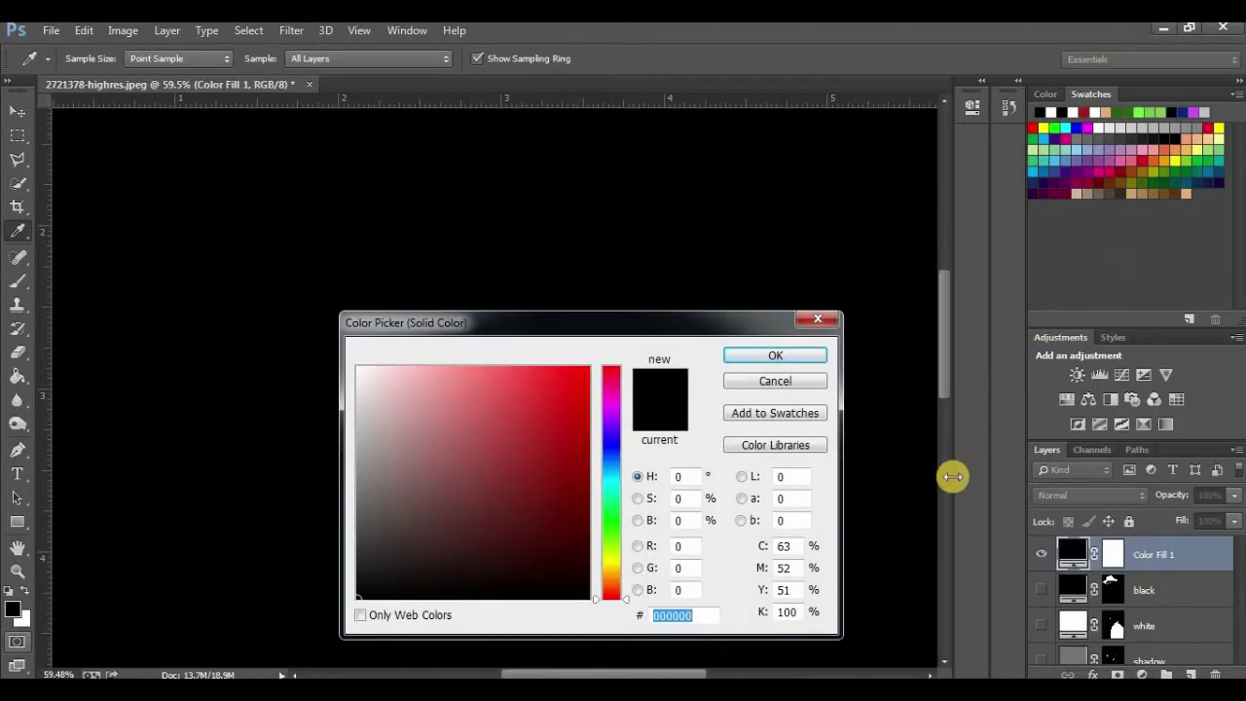
drag(398, 520, 357, 460)
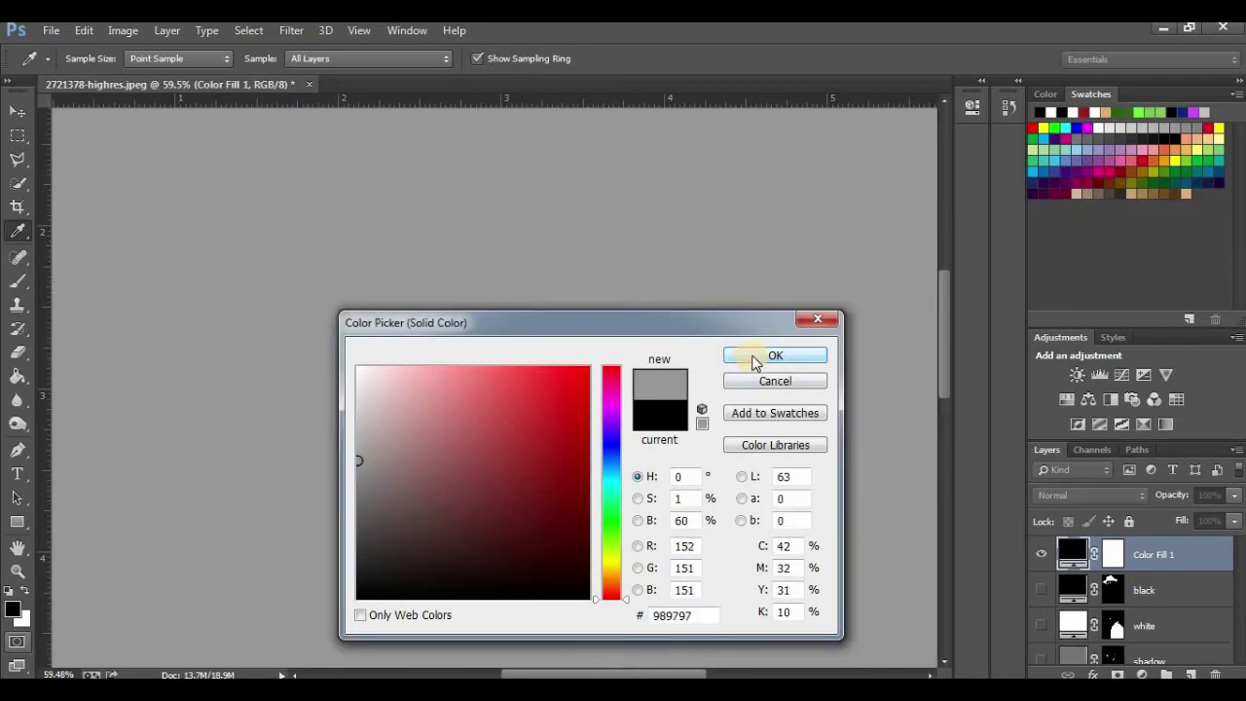
click(756, 356)
key(p)
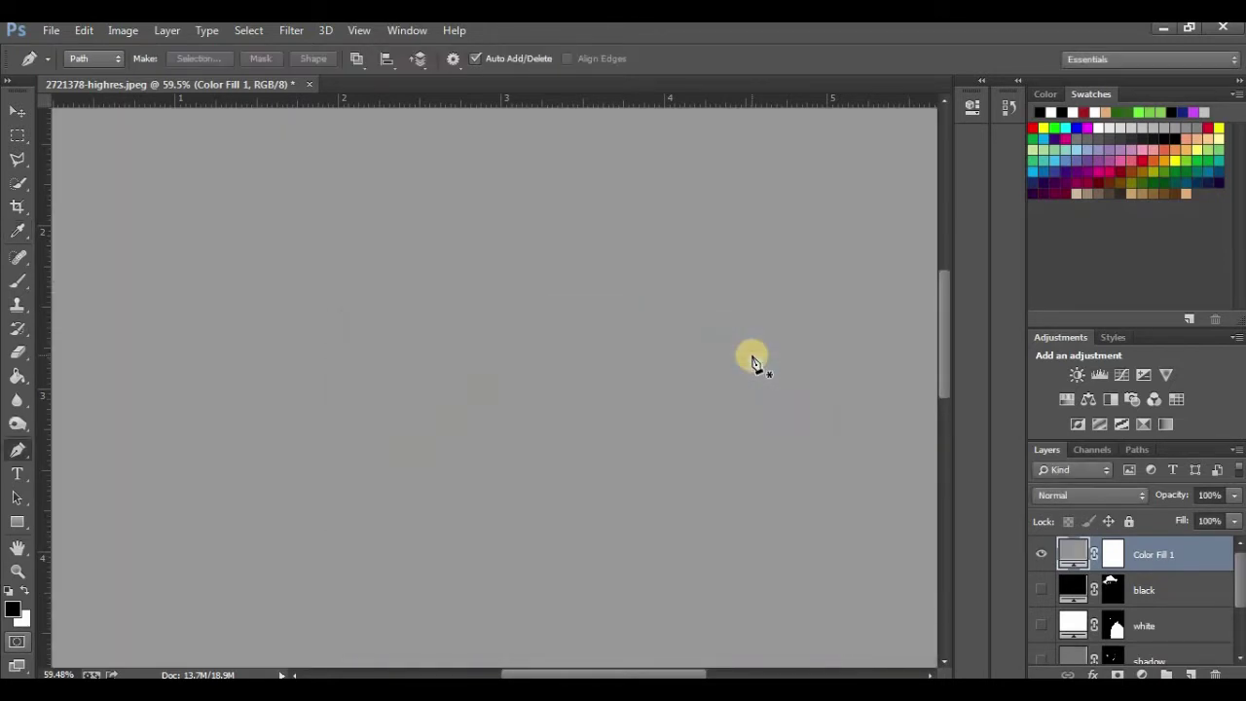
Invert the grey layer's mask to hide it and rename the layer 'hair'
click(1116, 555)
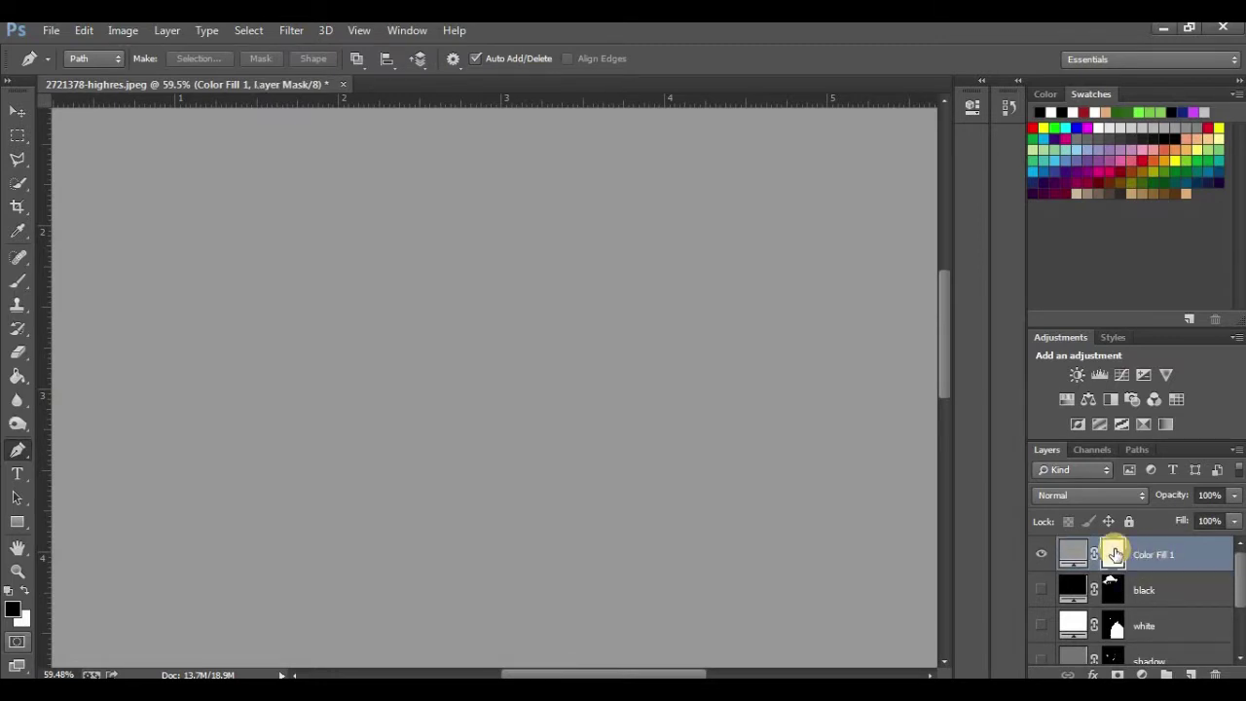
key(ctrl+i)
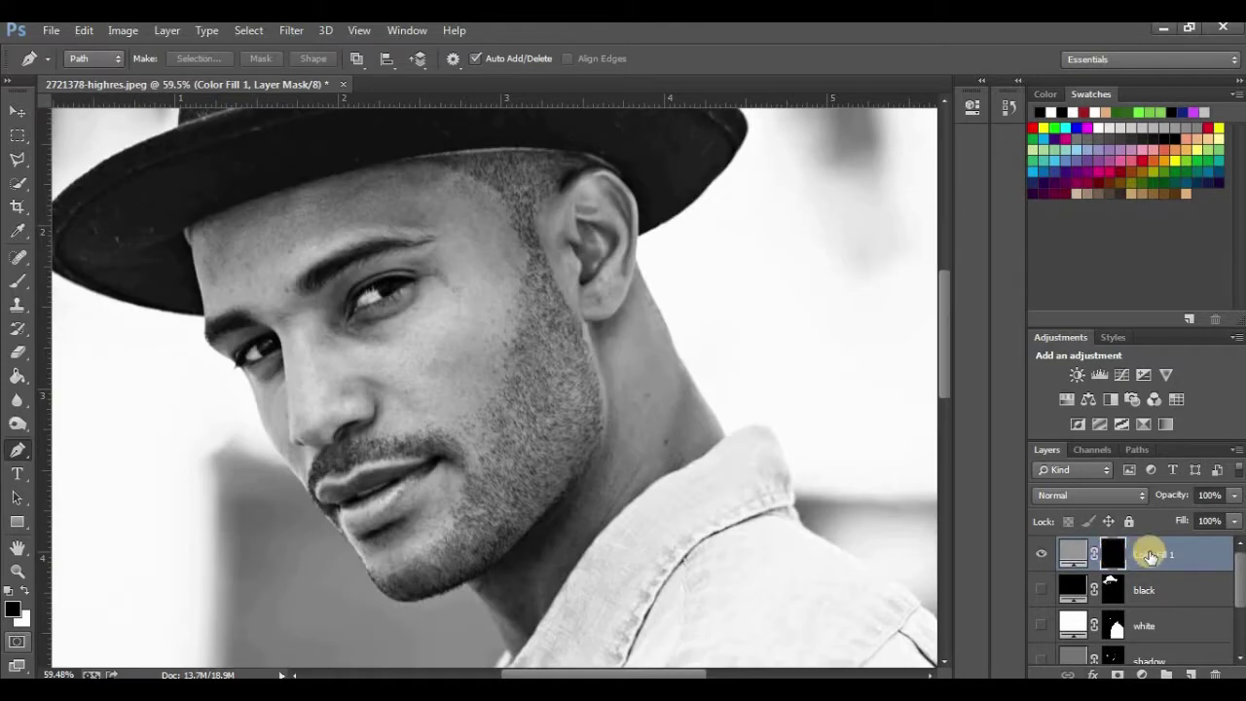
double_click(1150, 553)
text(hair)
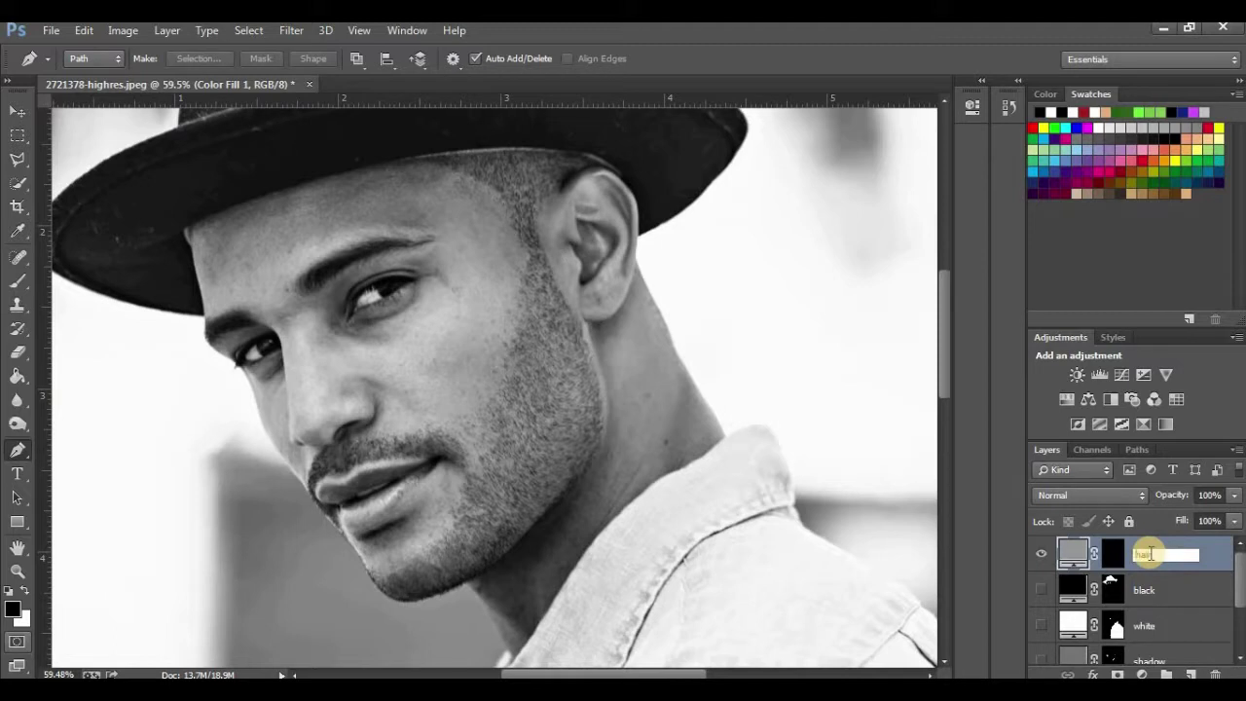
key(Return)
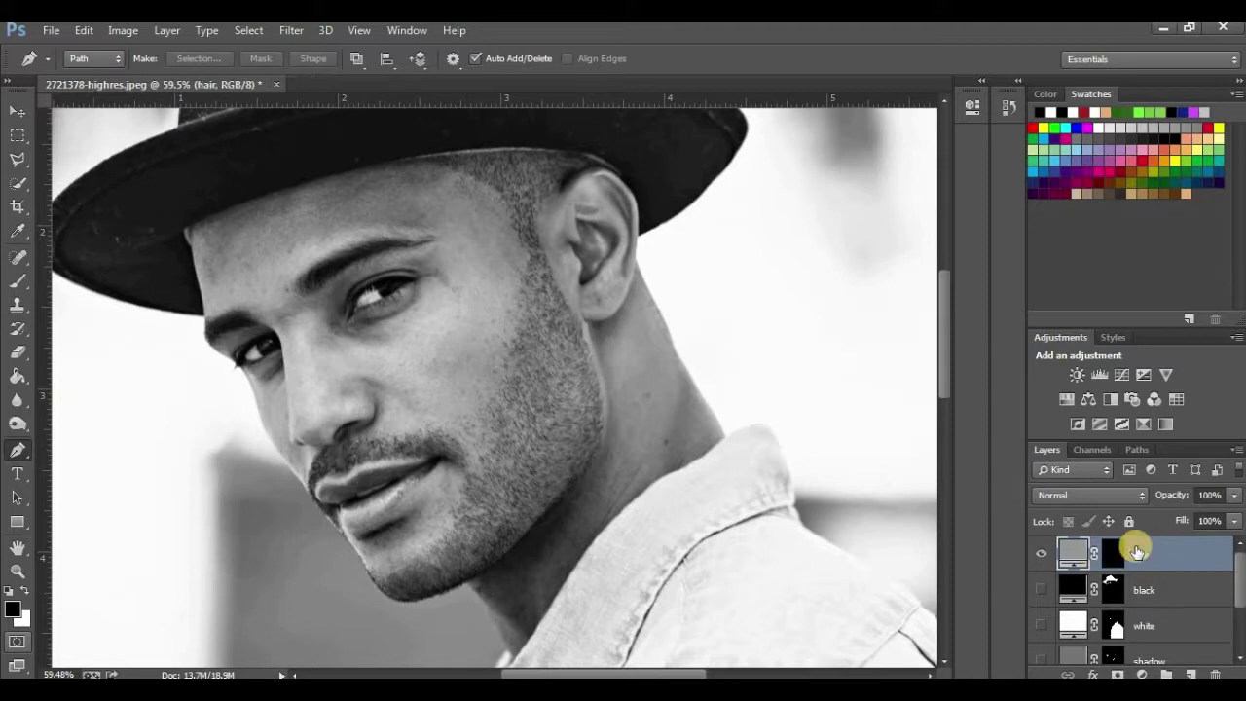
click(1114, 555)
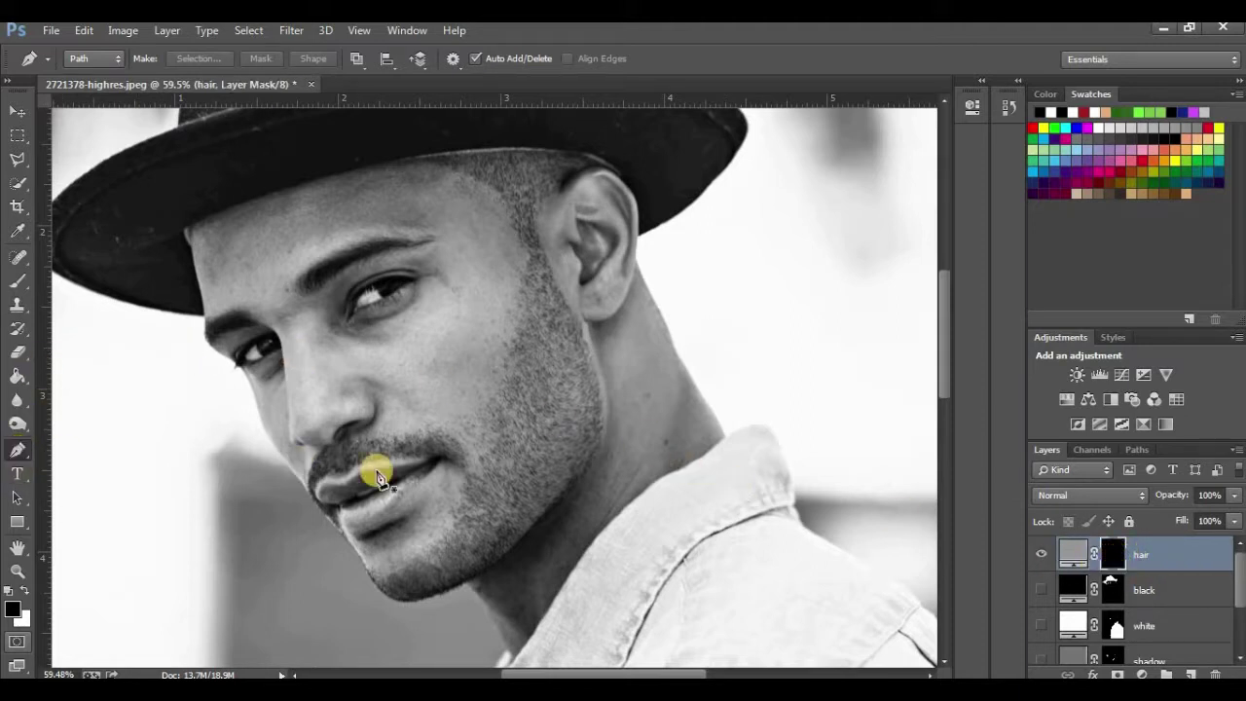
On the hair mask, pen-trace the beard edge down the cheek, around the lip corner, chin and jaw
click(396, 159)
click(499, 190)
click(528, 255)
click(463, 429)
click(343, 443)
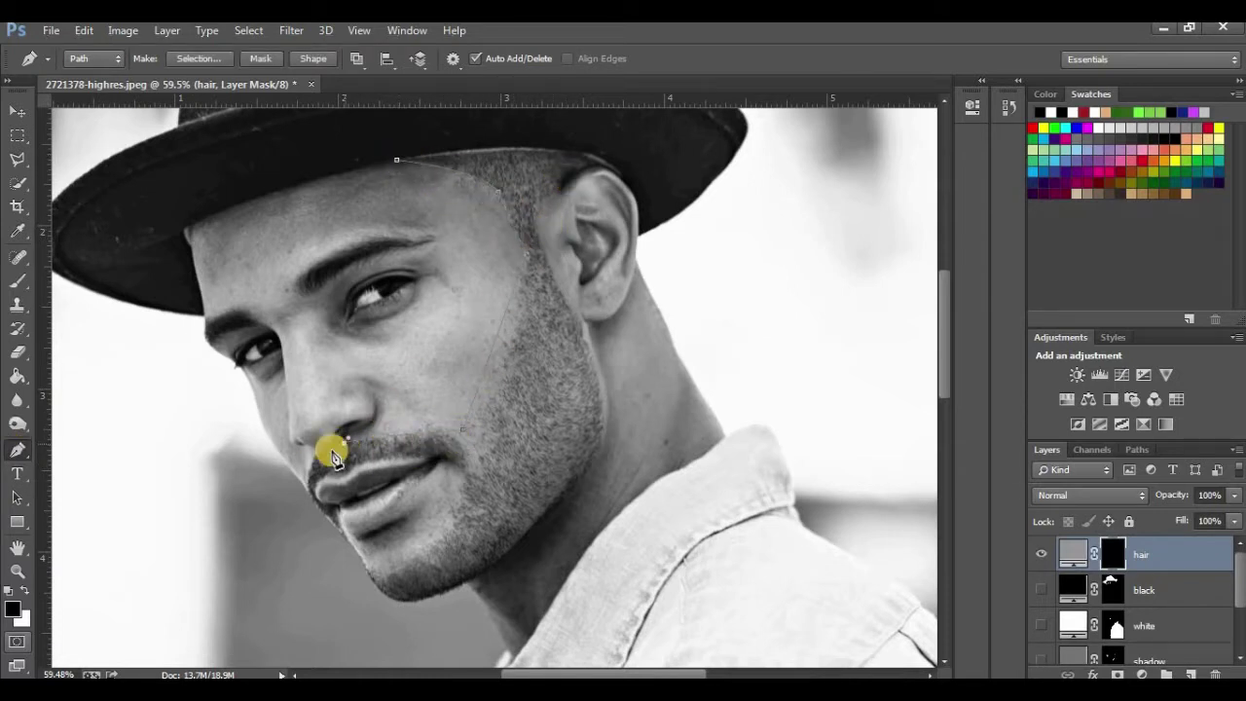
click(327, 516)
click(432, 454)
click(455, 461)
click(419, 550)
click(448, 587)
click(540, 520)
click(580, 471)
Close the beard path past the ear into a selection, hide hair, and target black's mask
click(574, 321)
click(541, 216)
click(596, 156)
click(396, 159)
key(ctrl+Return)
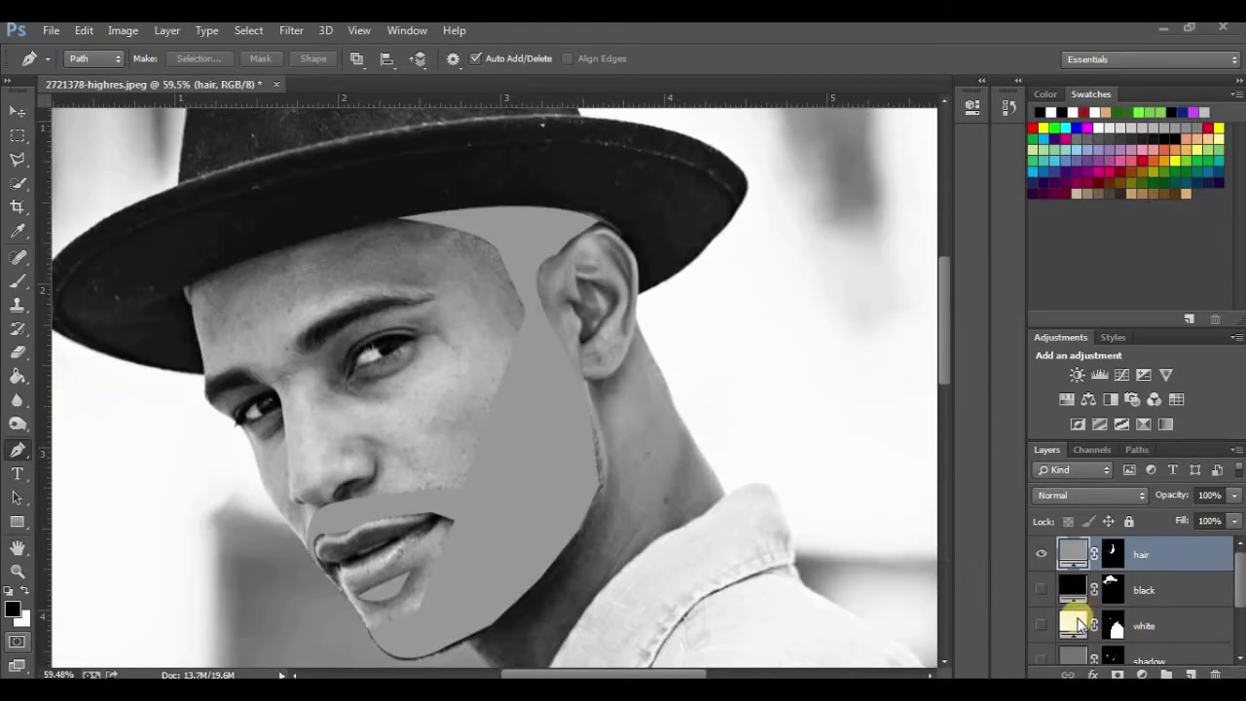
click(1040, 555)
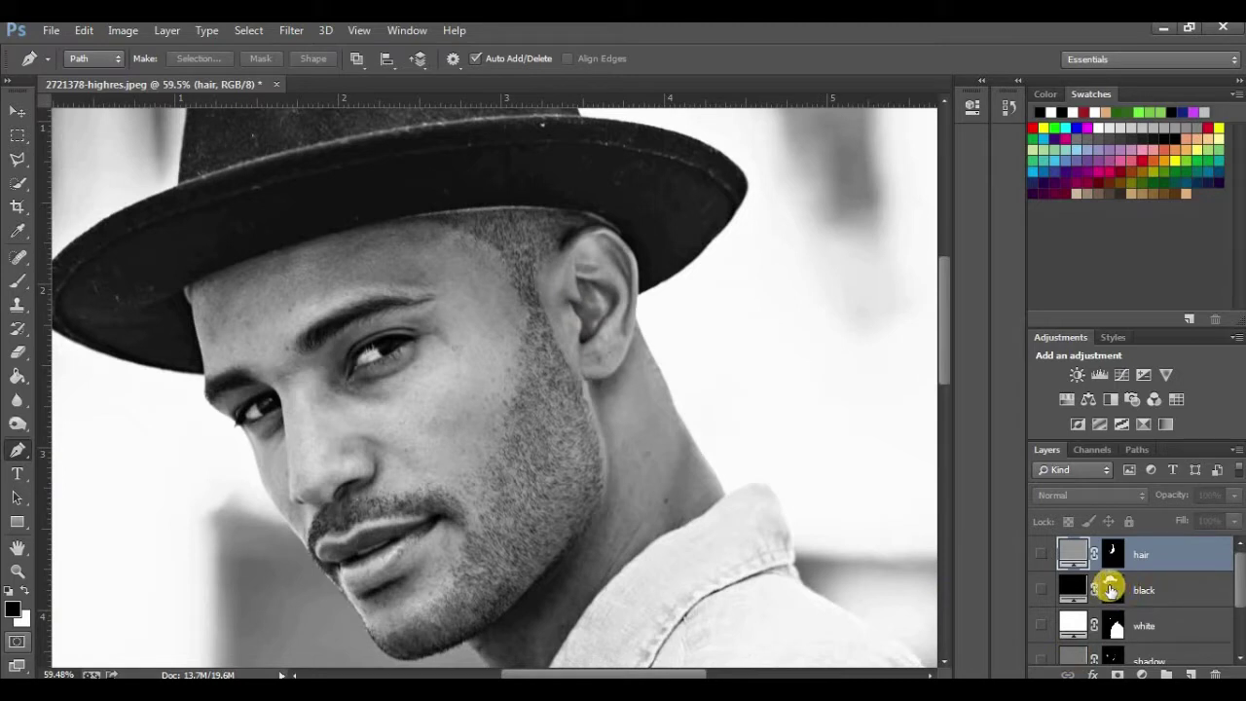
click(1111, 589)
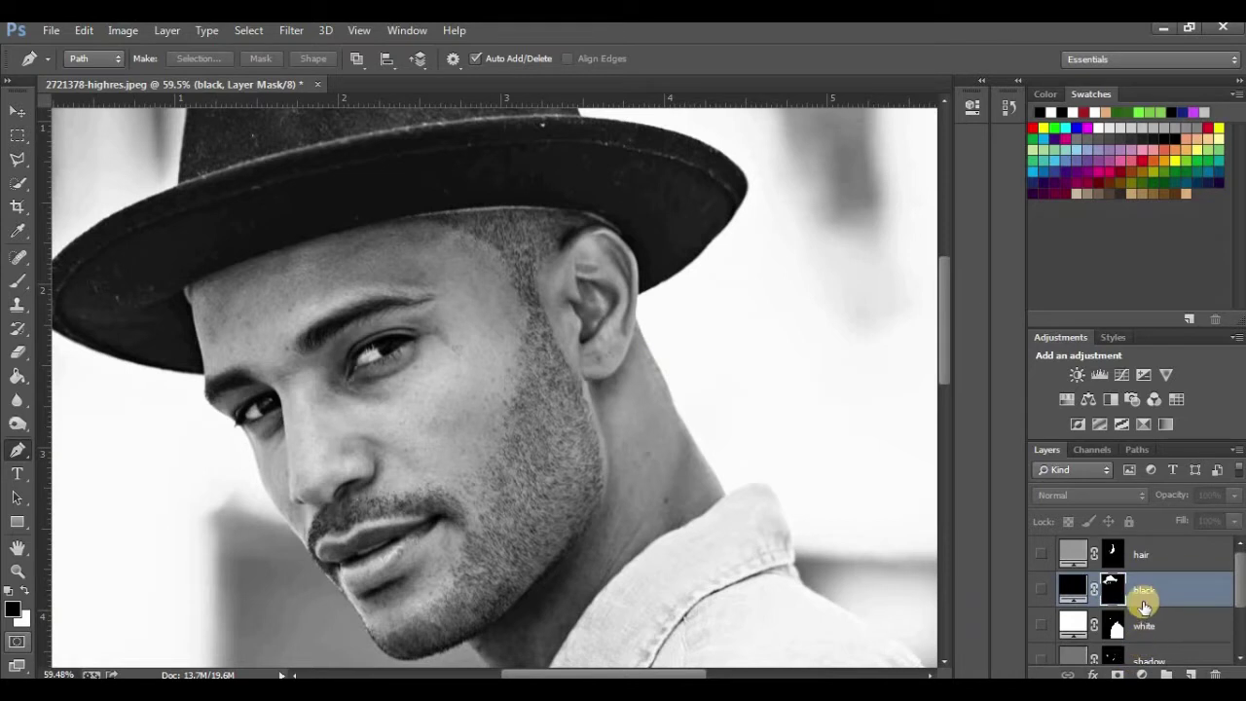
Show the black layer and trace the inner ear shape and a path around the ear top
click(1040, 591)
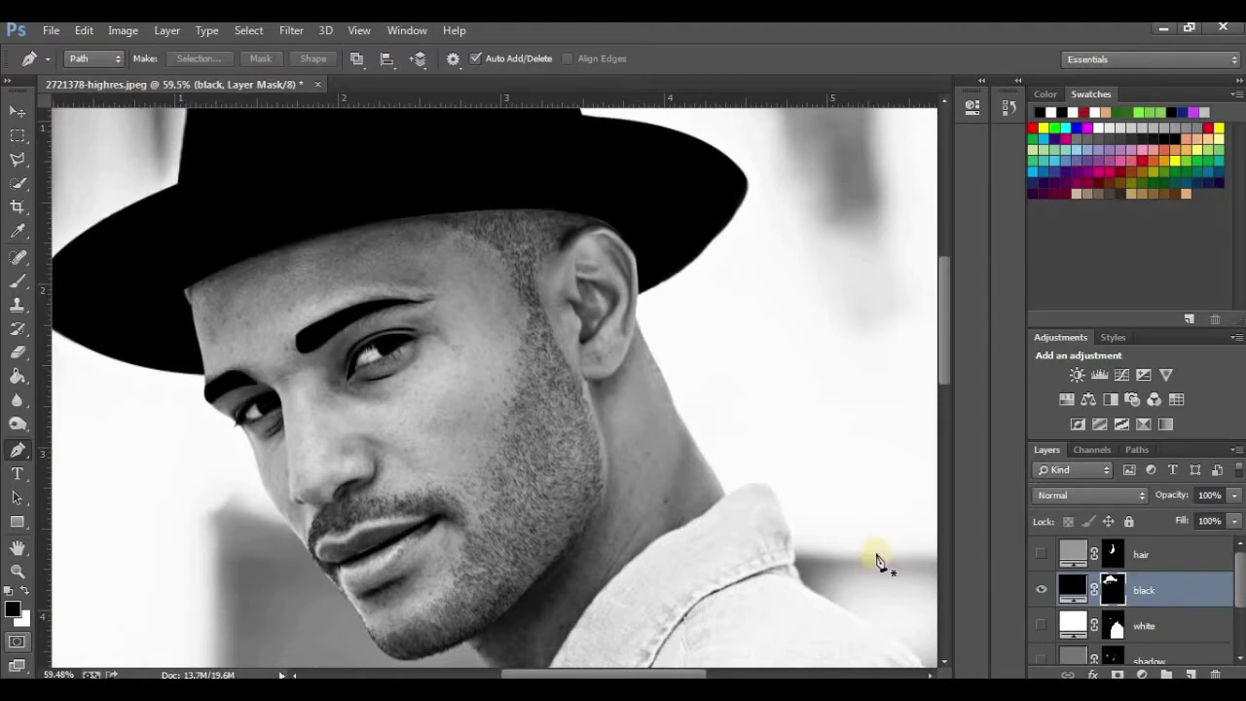
click(584, 321)
click(578, 280)
click(571, 301)
click(638, 265)
click(620, 331)
drag(605, 232, 559, 189)
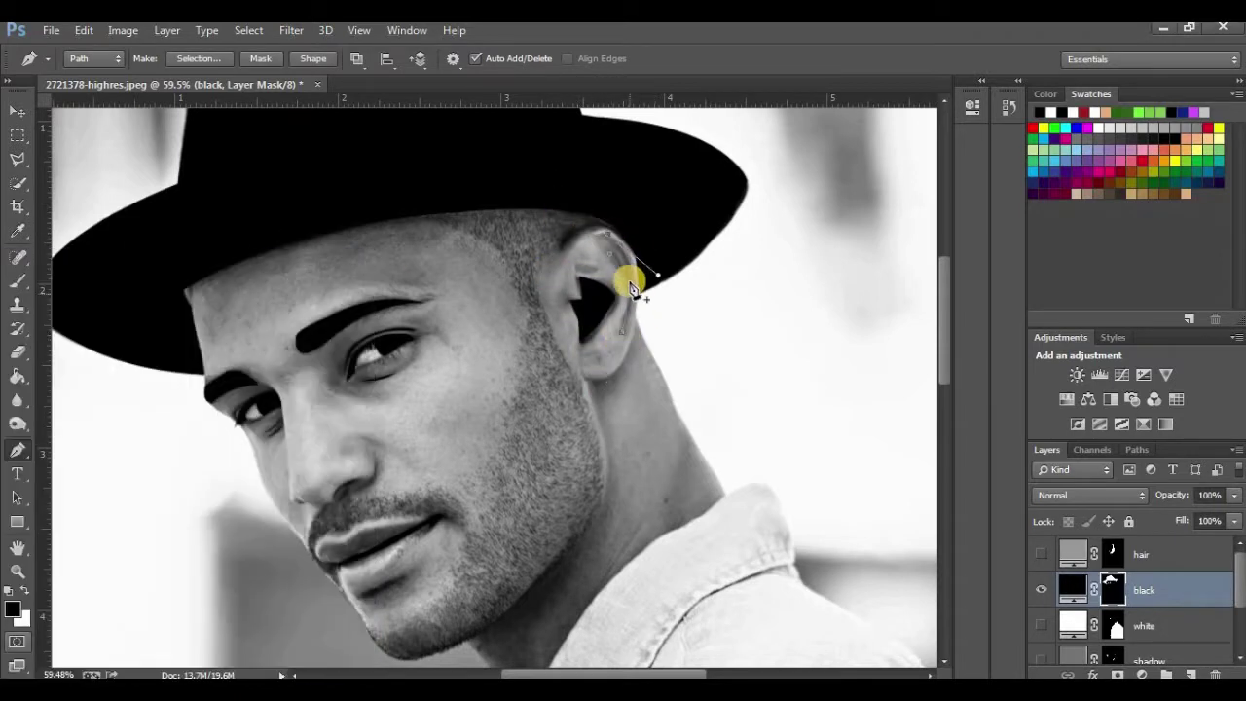
scroll(695, 298, down, 5)
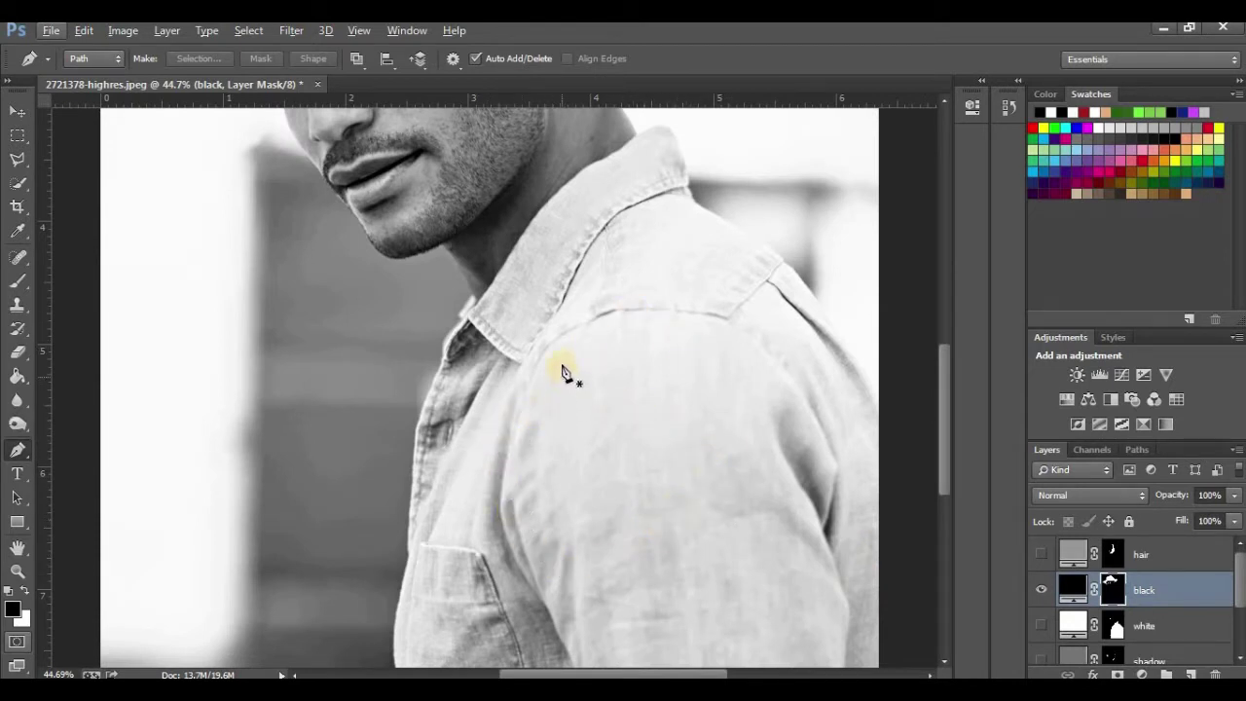
Fill a black band along the shirt collar on the black mask
click(470, 322)
click(525, 364)
click(576, 273)
click(634, 207)
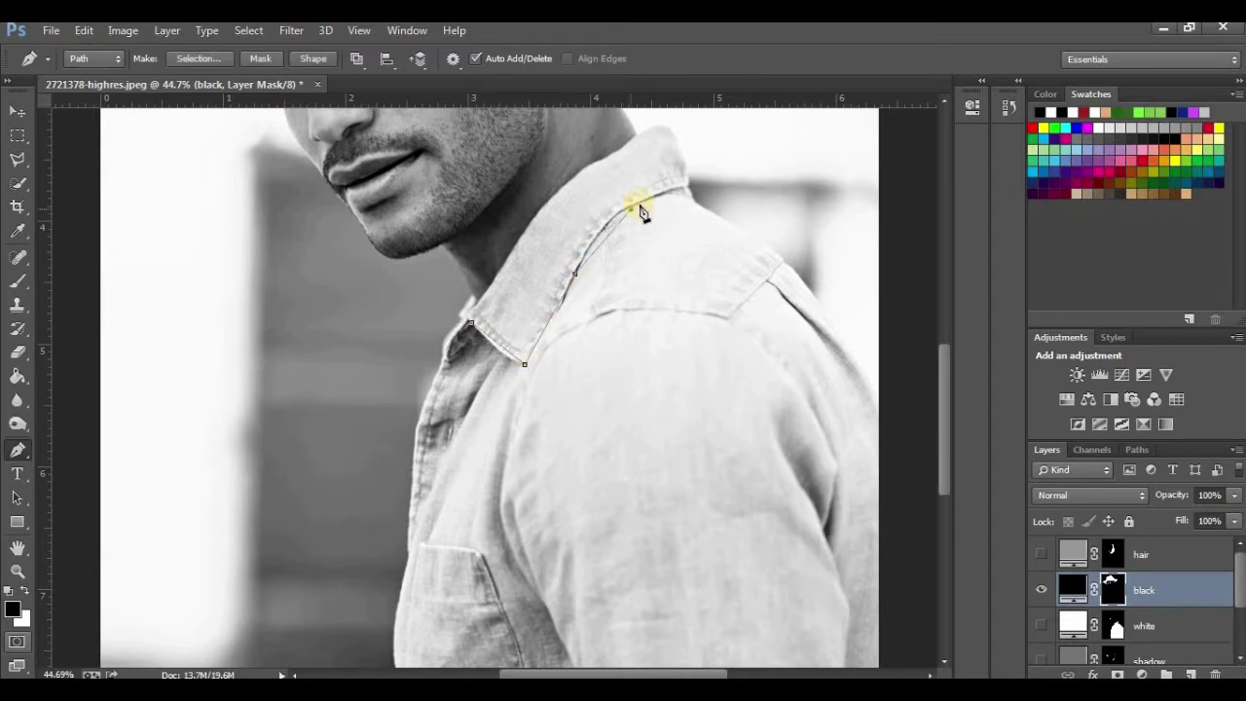
click(470, 322)
key(ctrl+Return)
key(ctrl+BackSpace)
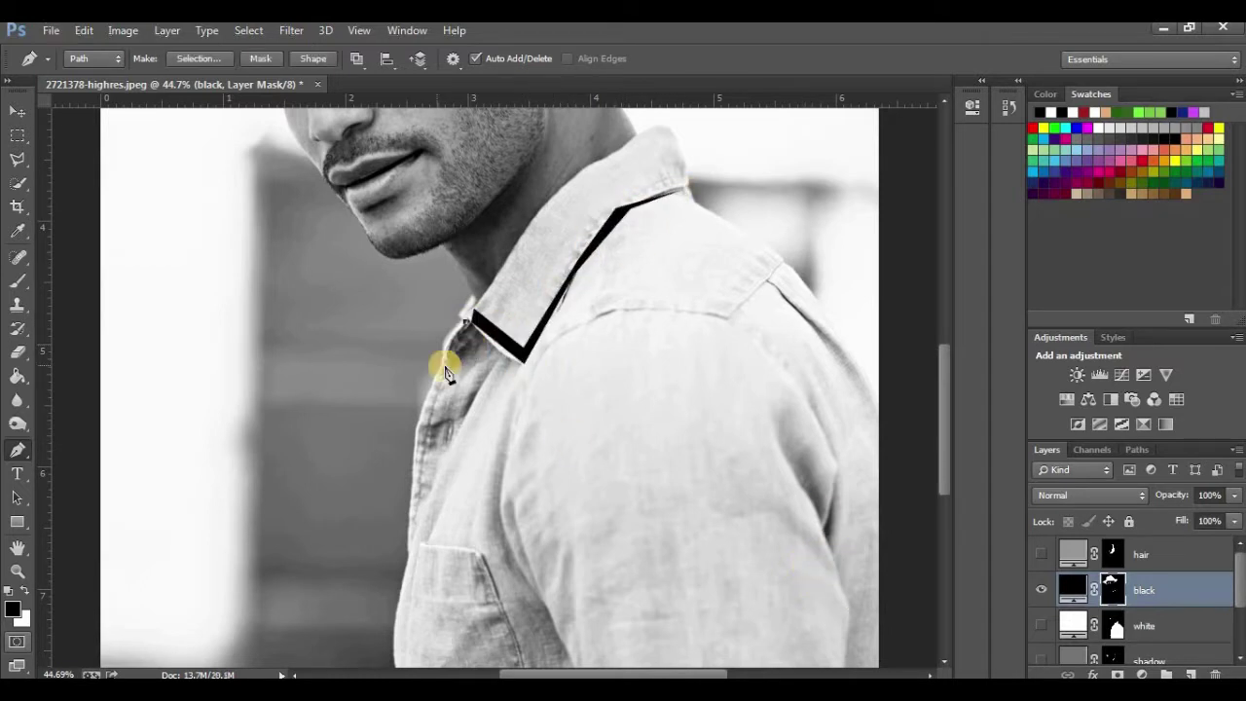
Trace the sleeve fold shape and fill it with black, then deselect
click(449, 366)
key(ctrl+Return)
key(ctrl+BackSpace)
drag(646, 375, 514, 509)
click(560, 406)
click(592, 474)
click(588, 329)
click(617, 512)
click(626, 450)
click(561, 406)
key(ctrl+Return)
key(ctrl+BackSpace)
Add a black line across the shoulder seam
scroll(439, 321, down, 1)
click(304, 380)
drag(518, 263, 717, 325)
alt+click(518, 263)
click(565, 208)
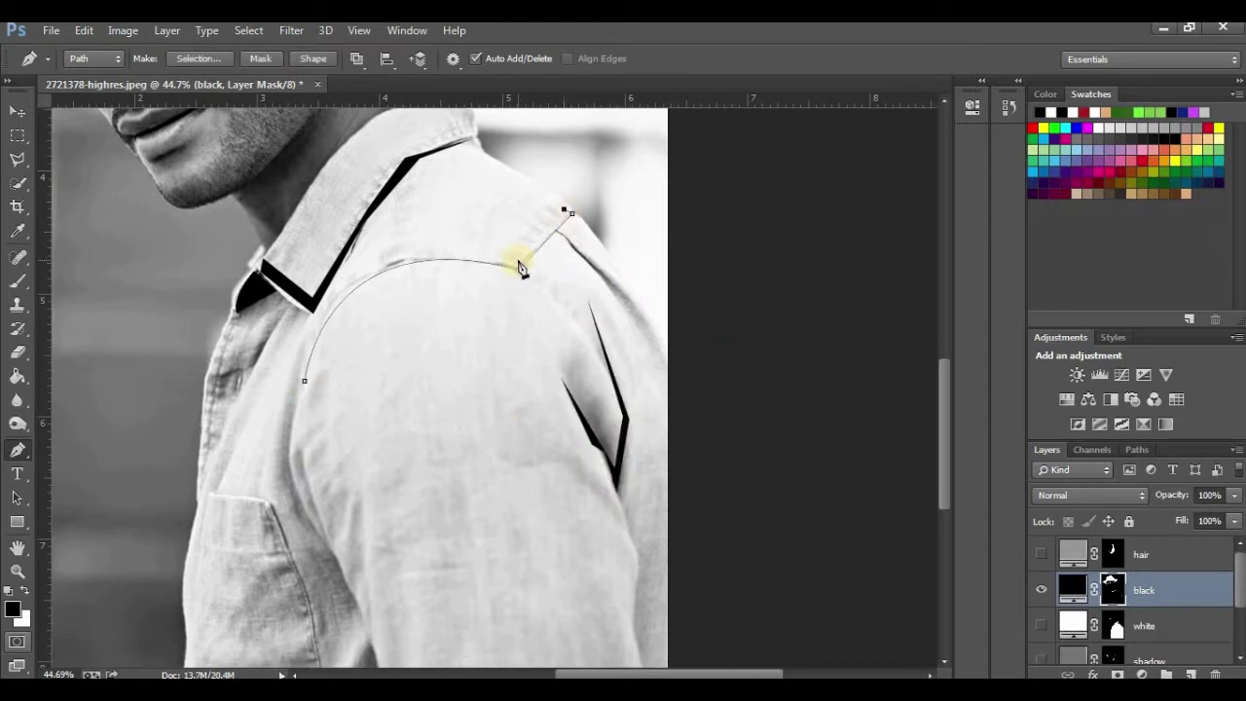
key(ctrl+Return)
key(ctrl+BackSpace)
Draw a curved black line along the pocket edge
scroll(454, 564, down, 1)
click(377, 379)
click(429, 386)
click(478, 562)
drag(429, 386, 385, 331)
key(ctrl+Return)
key(ctrl+BackSpace)
scroll(890, 537, down, 2)
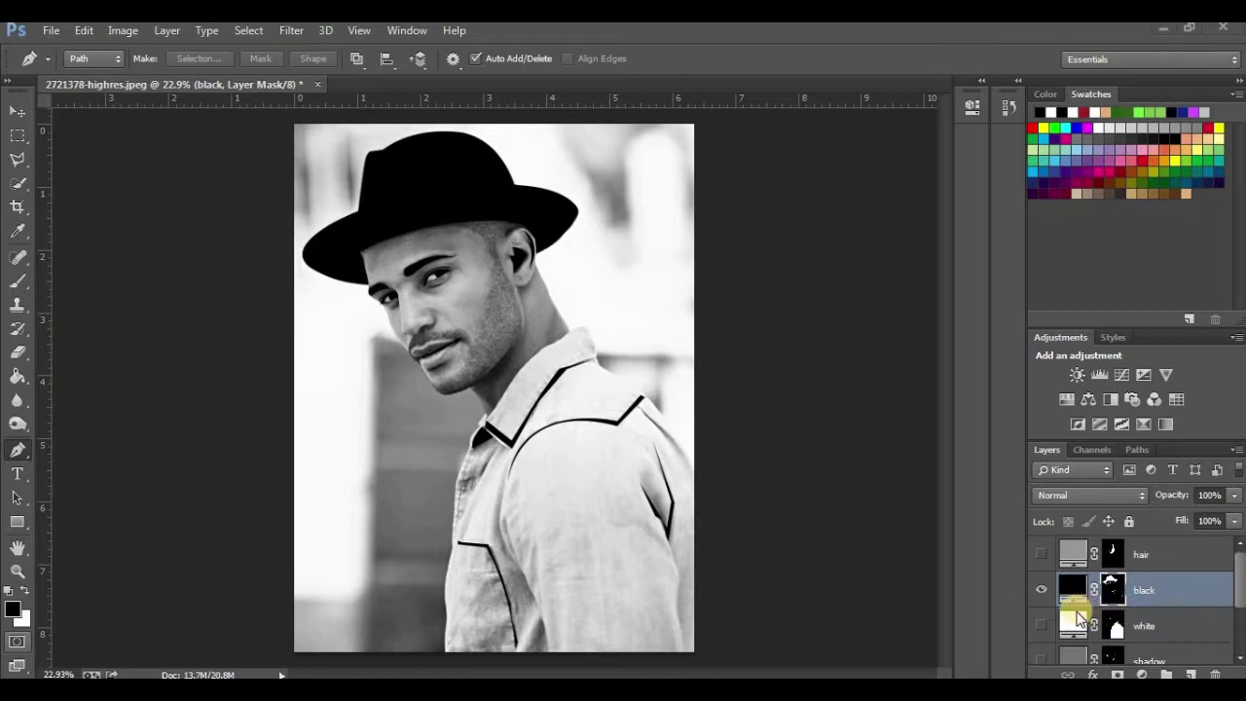
Turn on the hair, shadow, white and skin layers and hide the model photo layer
click(1043, 554)
scroll(1043, 584, down, 1)
click(1042, 626)
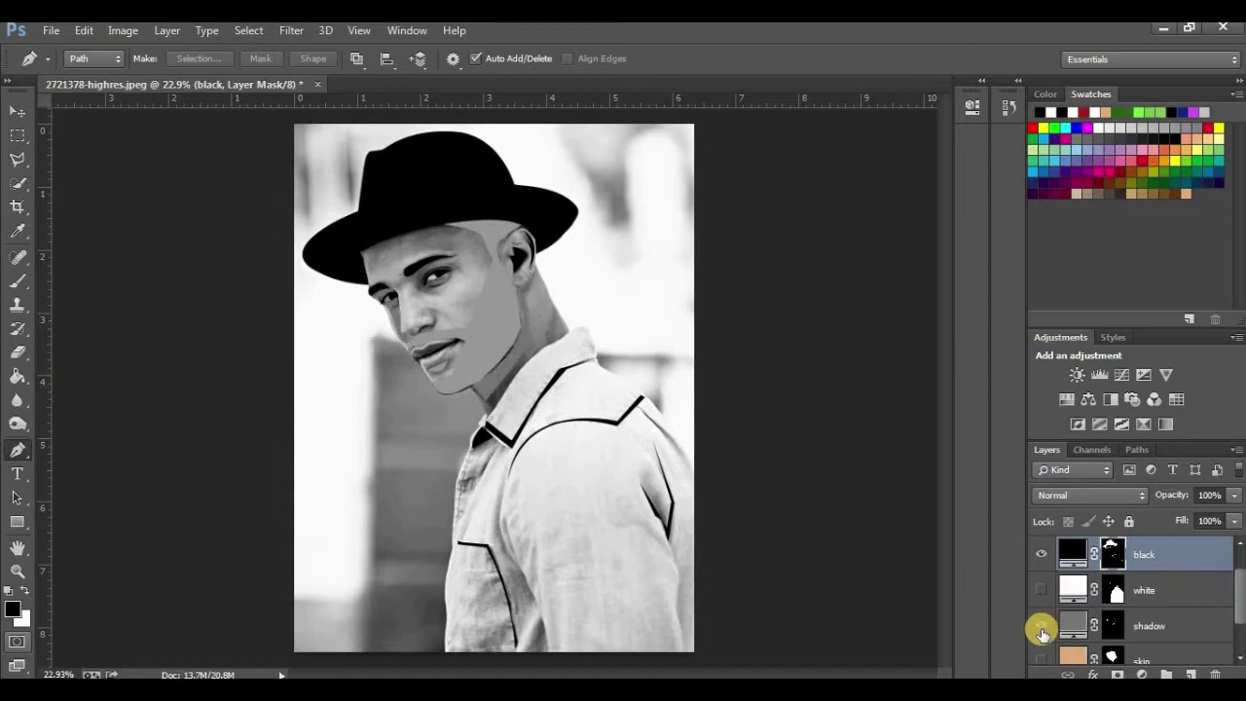
scroll(1039, 613, down, 1)
scroll(1036, 594, up, 1)
click(1041, 589)
scroll(1044, 604, down, 1)
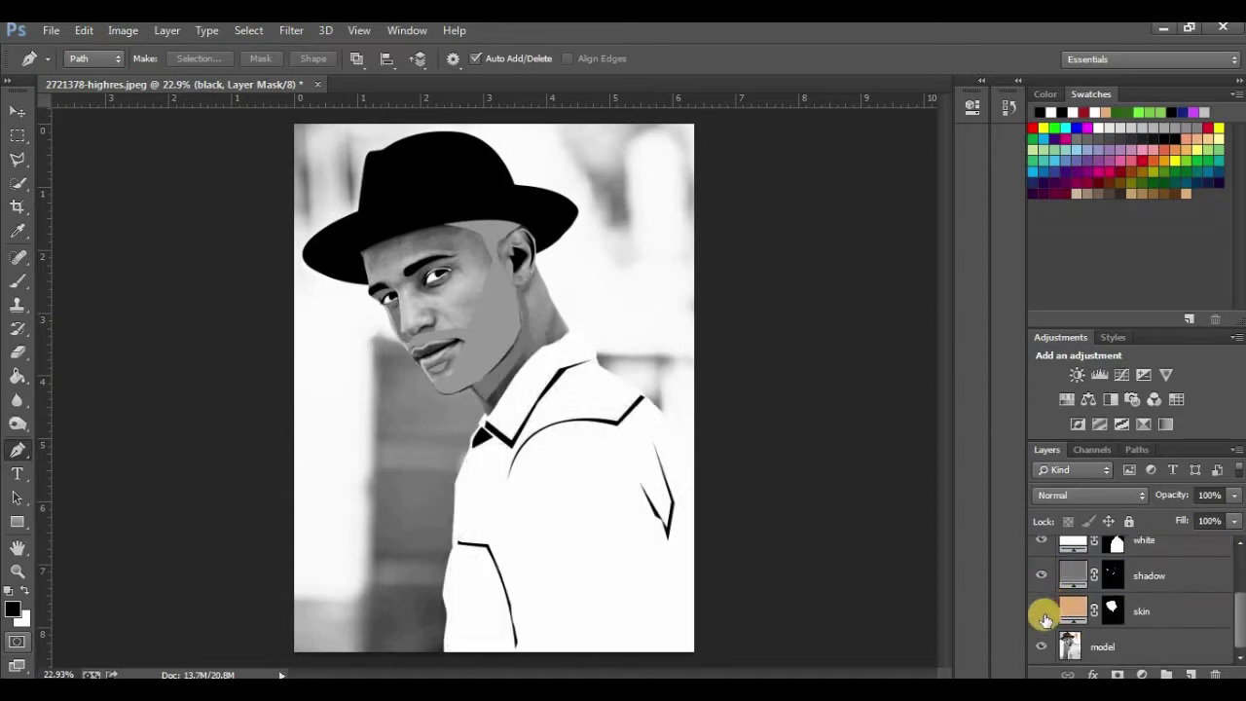
click(1042, 614)
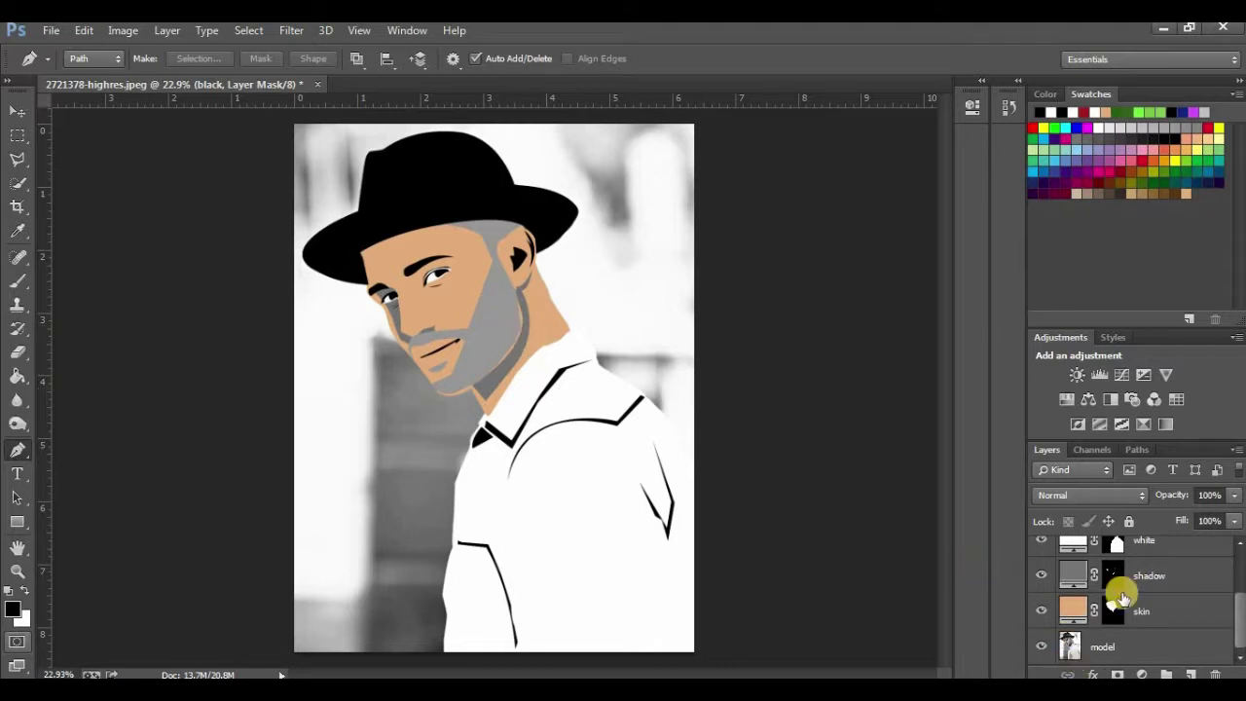
click(1042, 647)
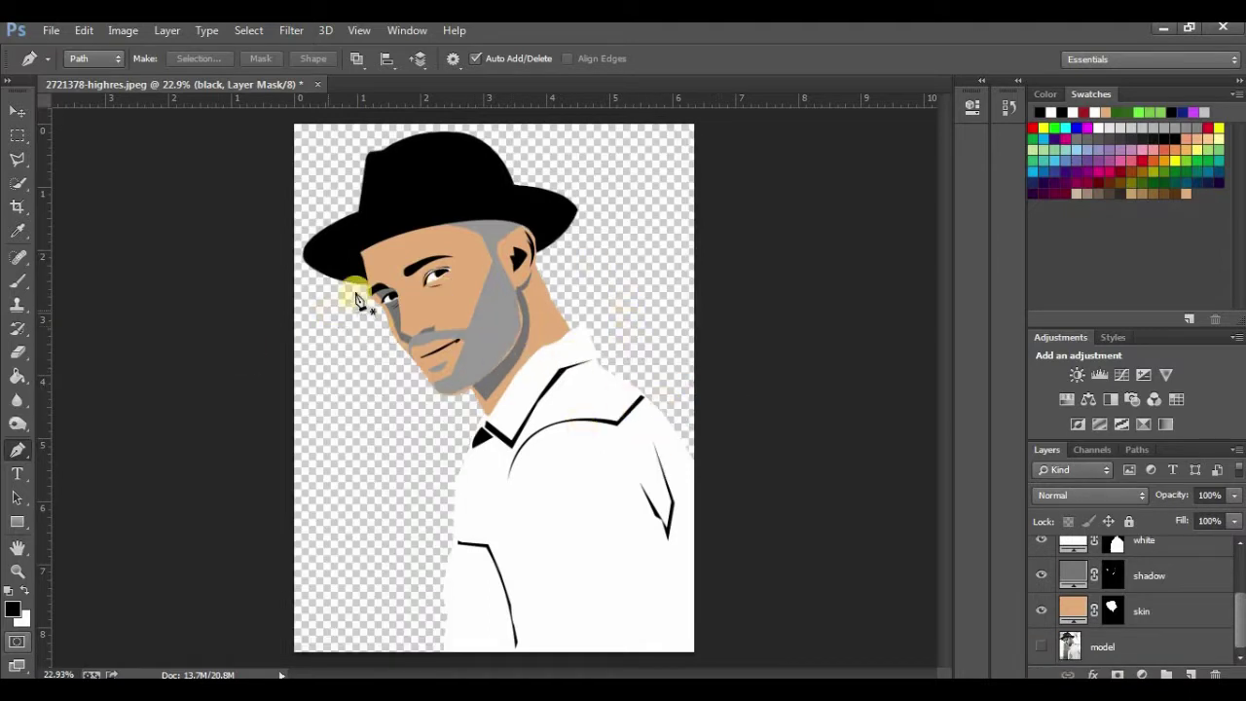
click(12, 112)
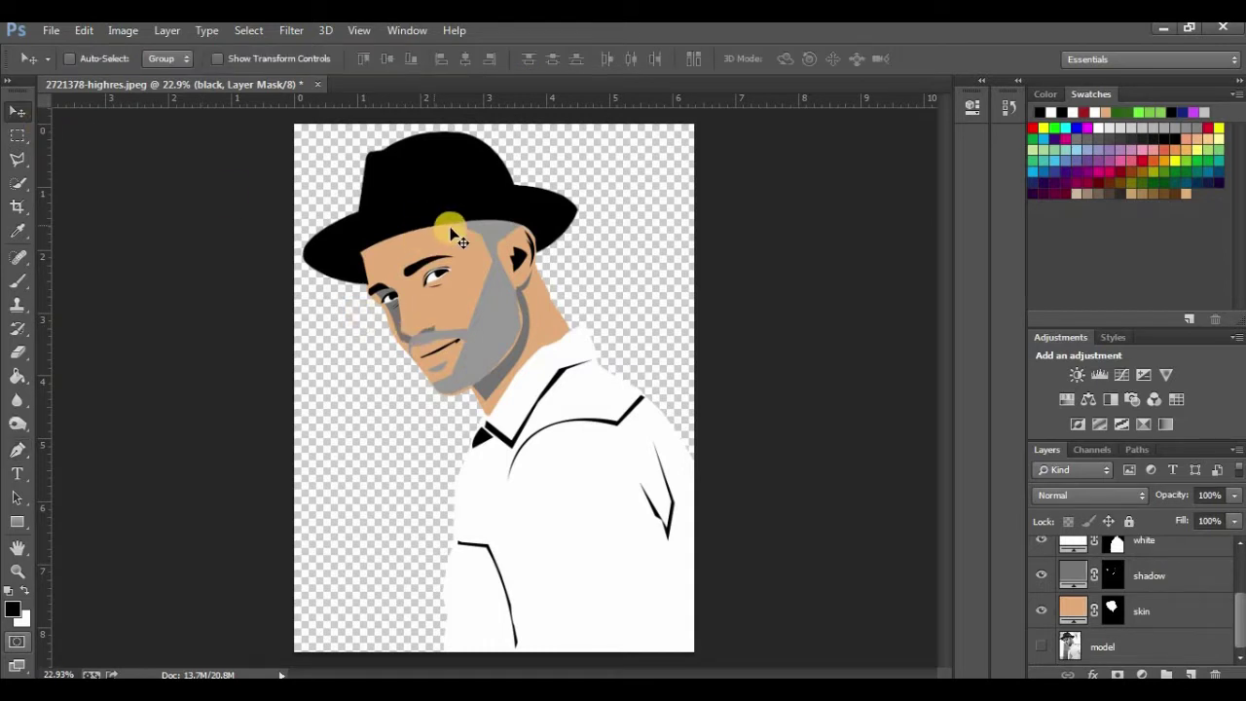
Zoom in on the ear and target the skin layer's mask
scroll(446, 222, up, 1)
scroll(447, 223, up, 2)
scroll(483, 244, up, 1)
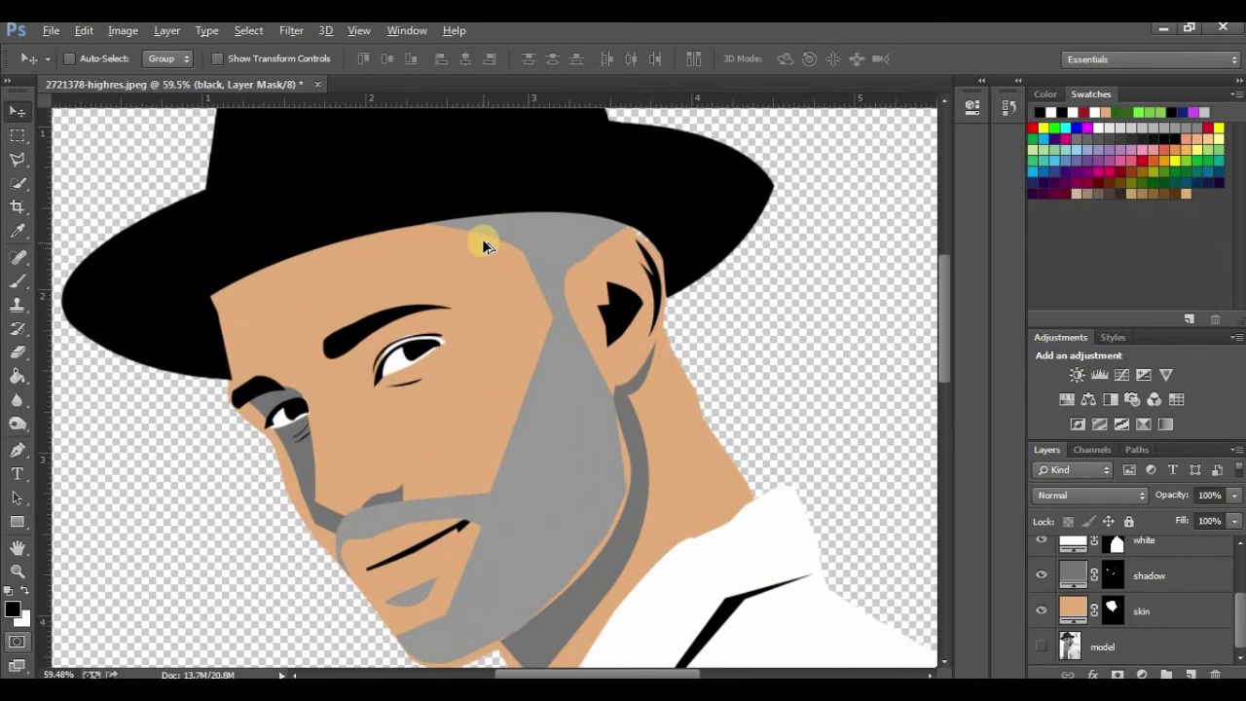
scroll(483, 239, up, 1)
scroll(483, 238, up, 1)
scroll(483, 235, up, 1)
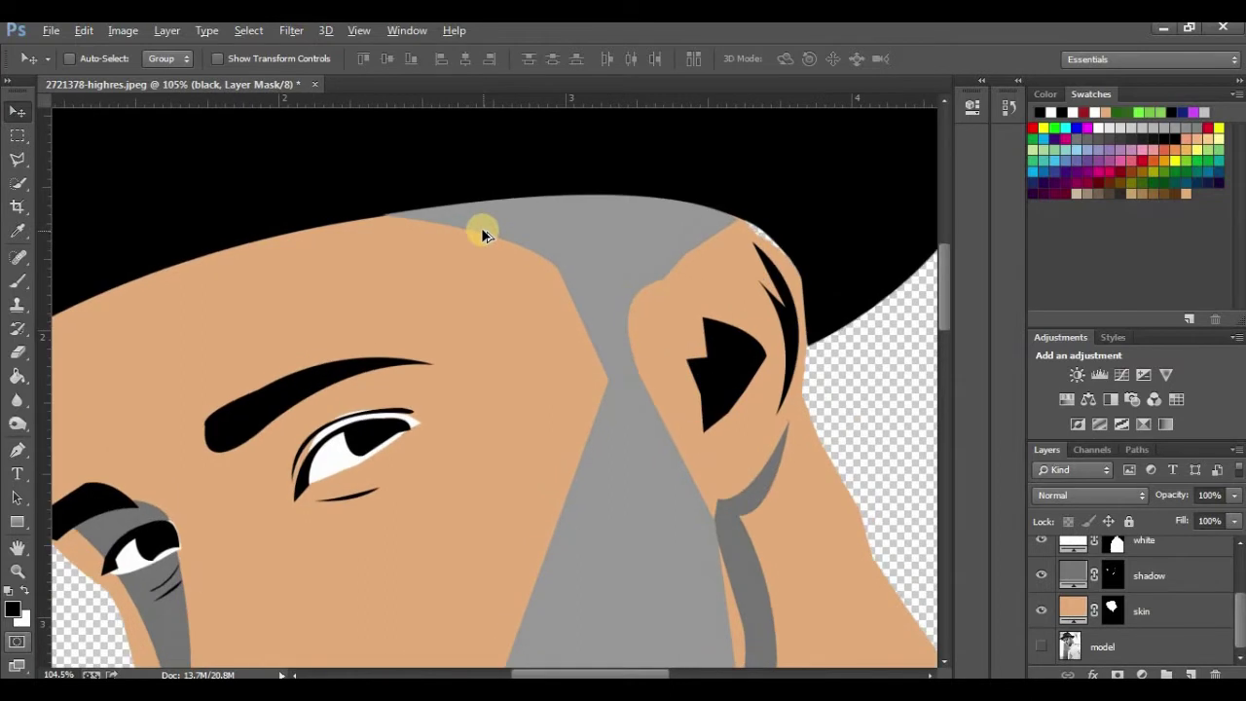
scroll(480, 230, down, 2)
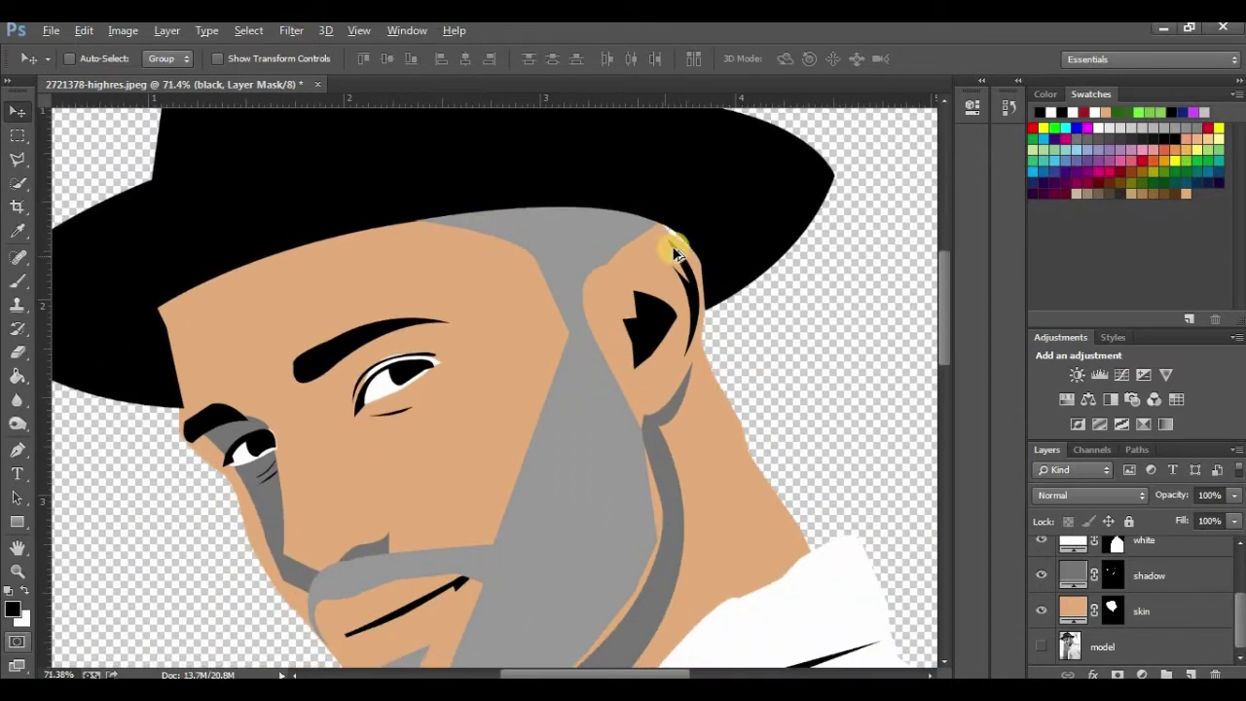
scroll(692, 247, up, 2)
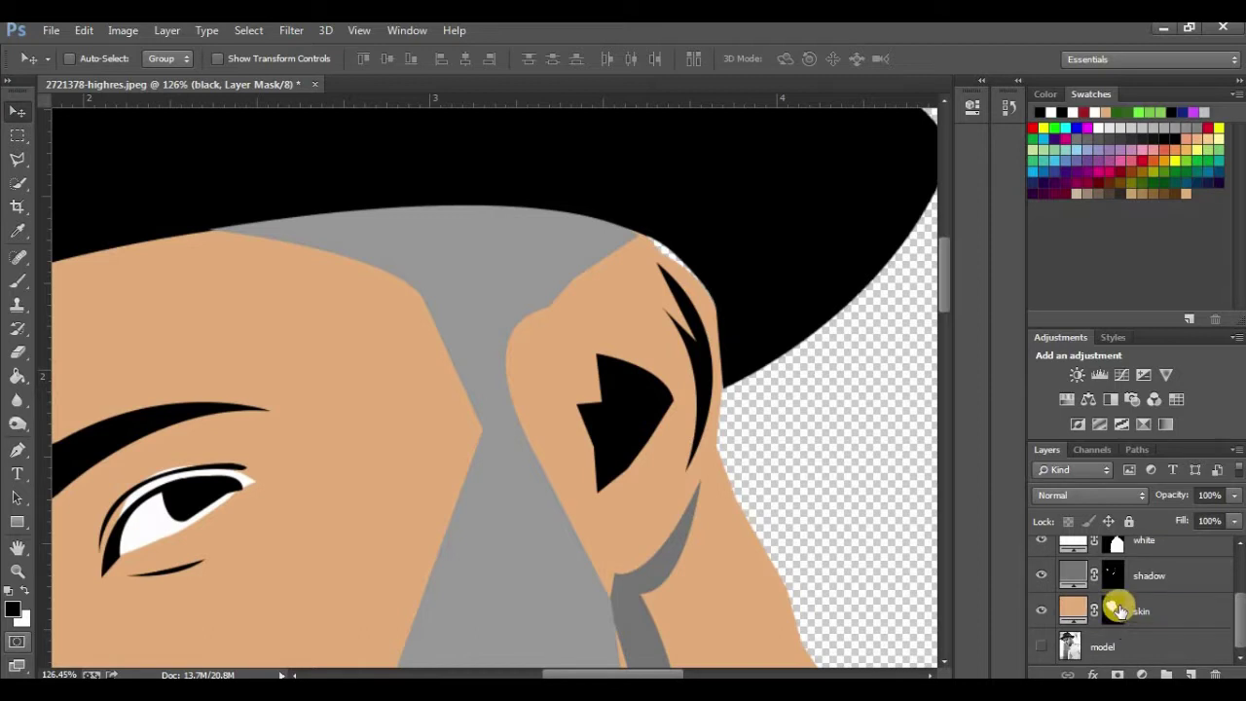
click(1115, 610)
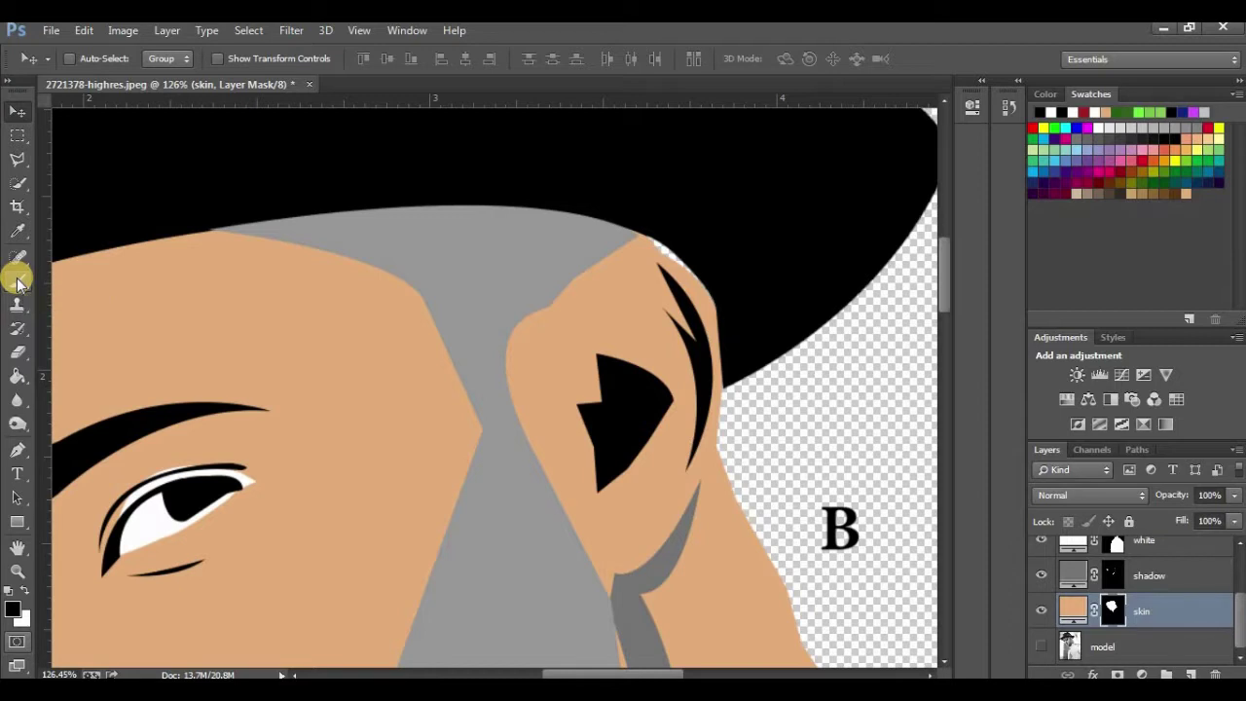
Brush white on the skin mask to fill the transparent hole at the ear top
click(17, 282)
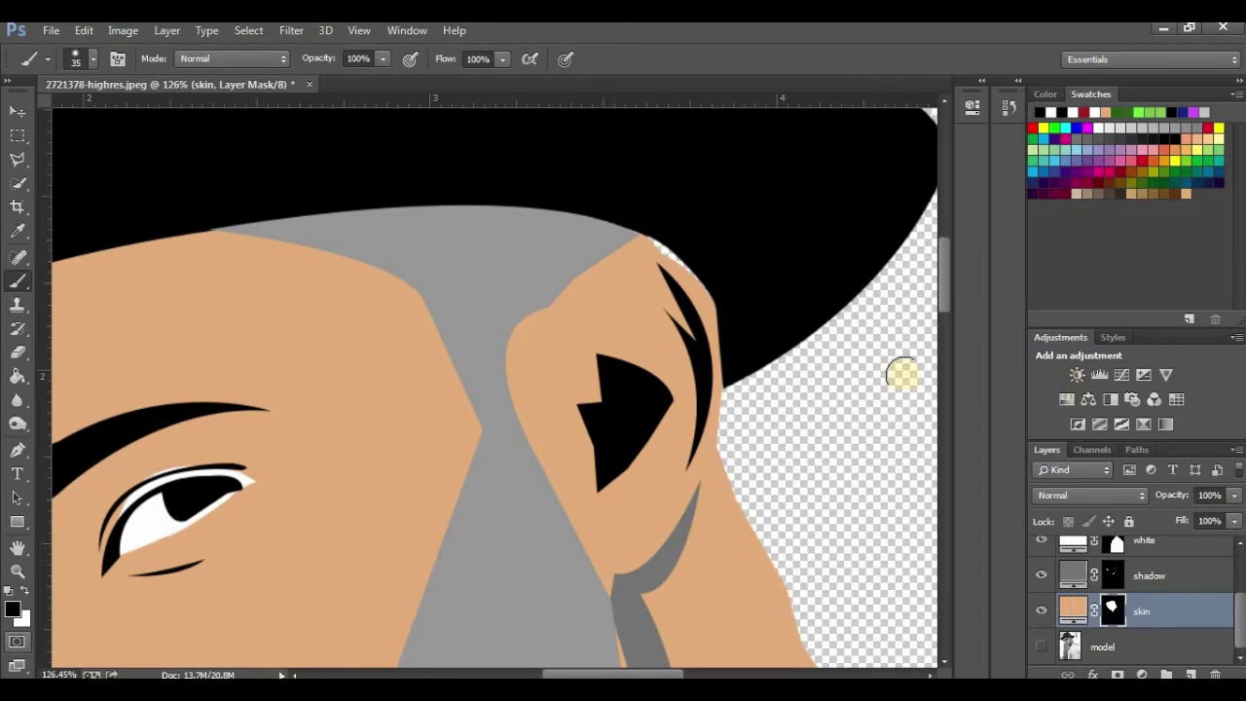
drag(657, 236, 666, 243)
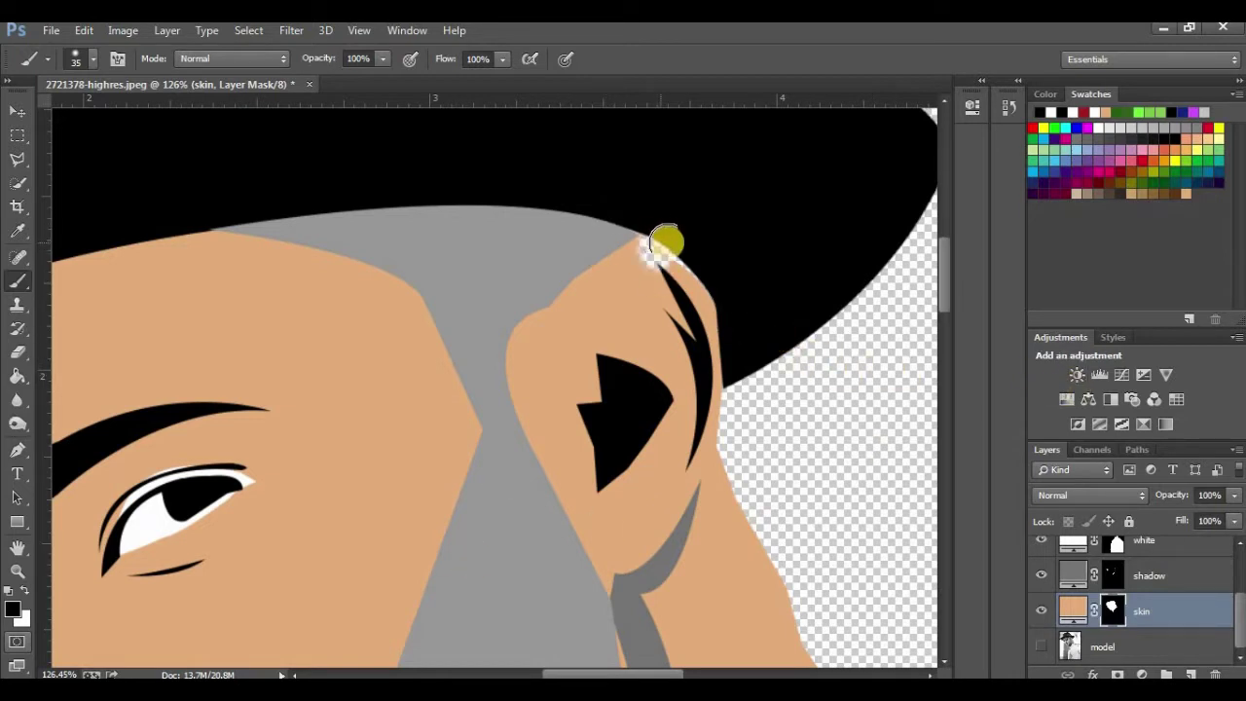
click(24, 592)
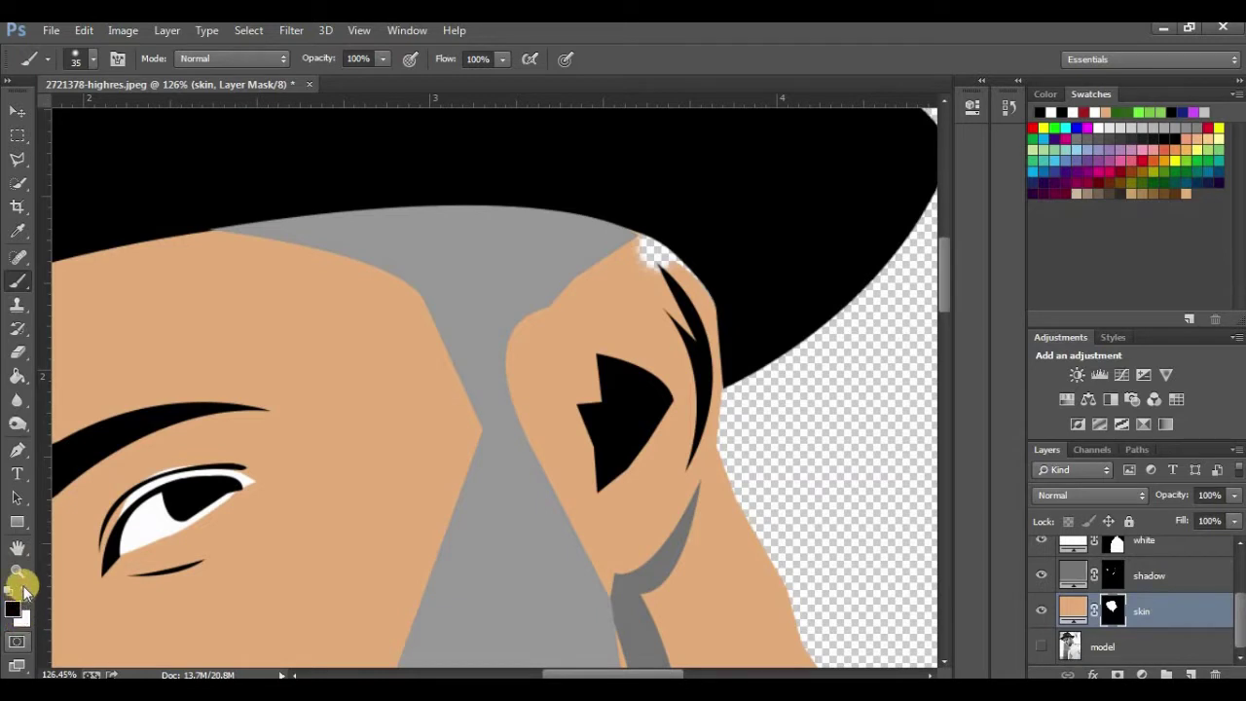
click(23, 590)
click(23, 591)
click(26, 593)
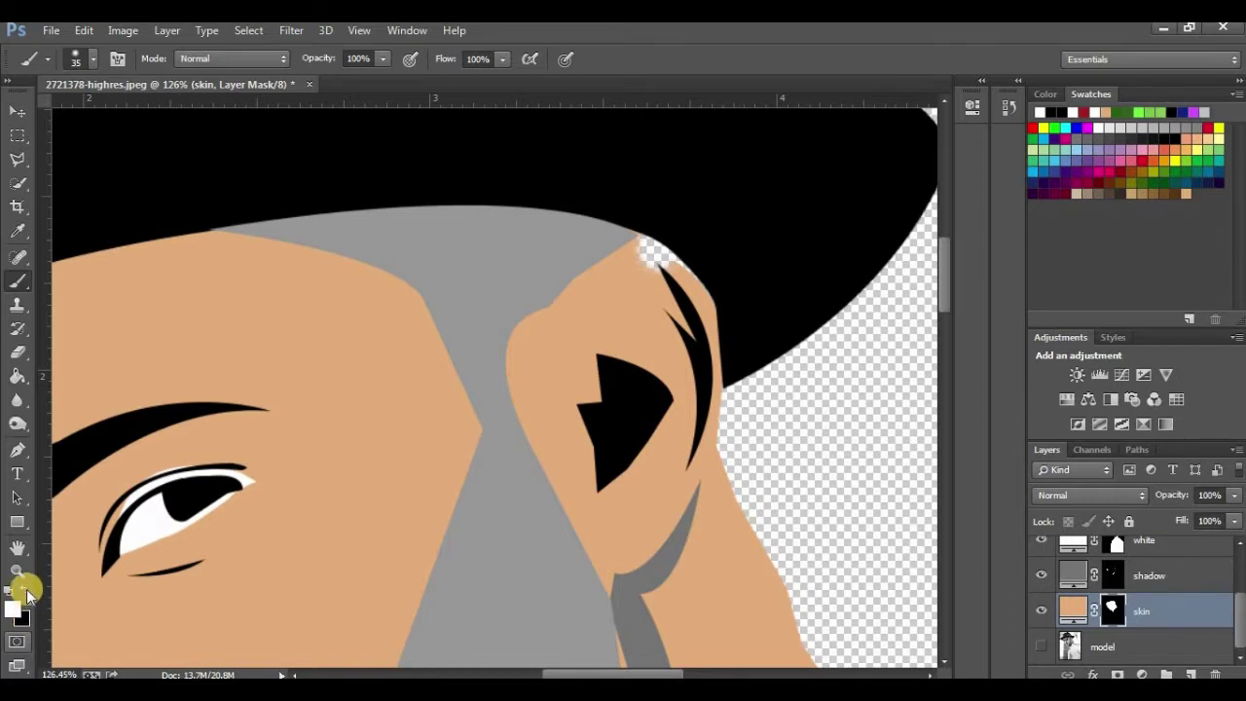
click(28, 596)
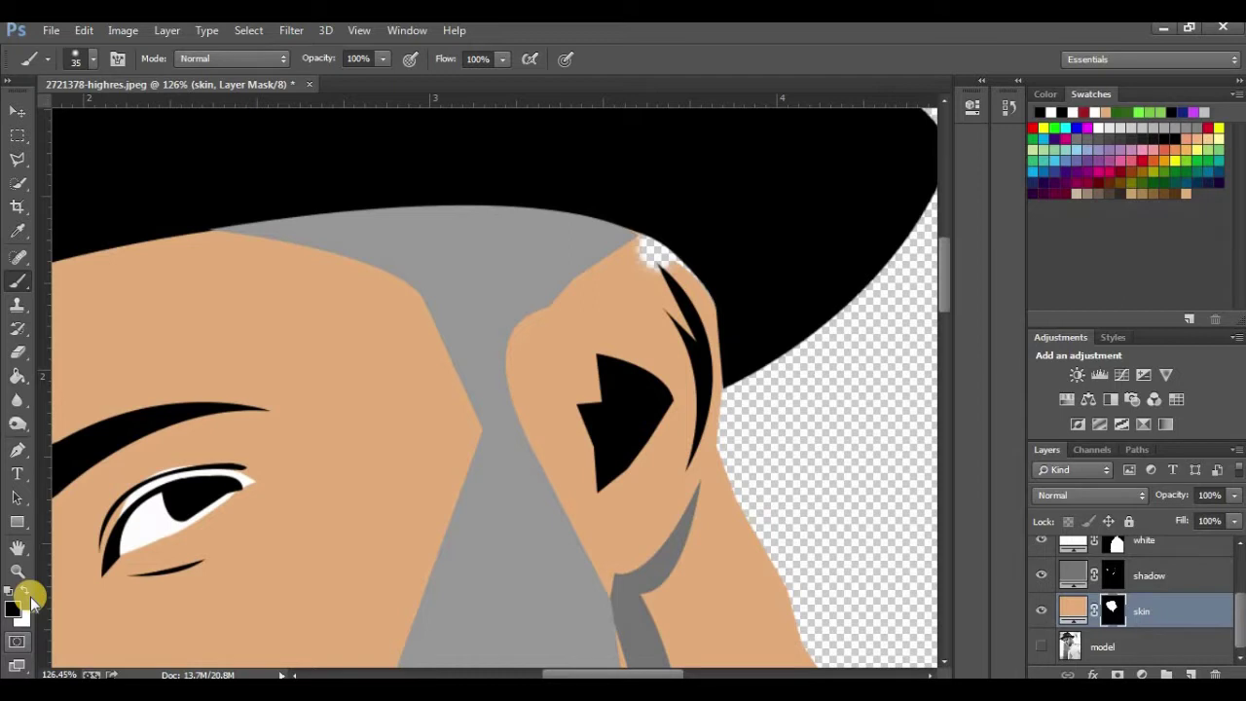
click(27, 593)
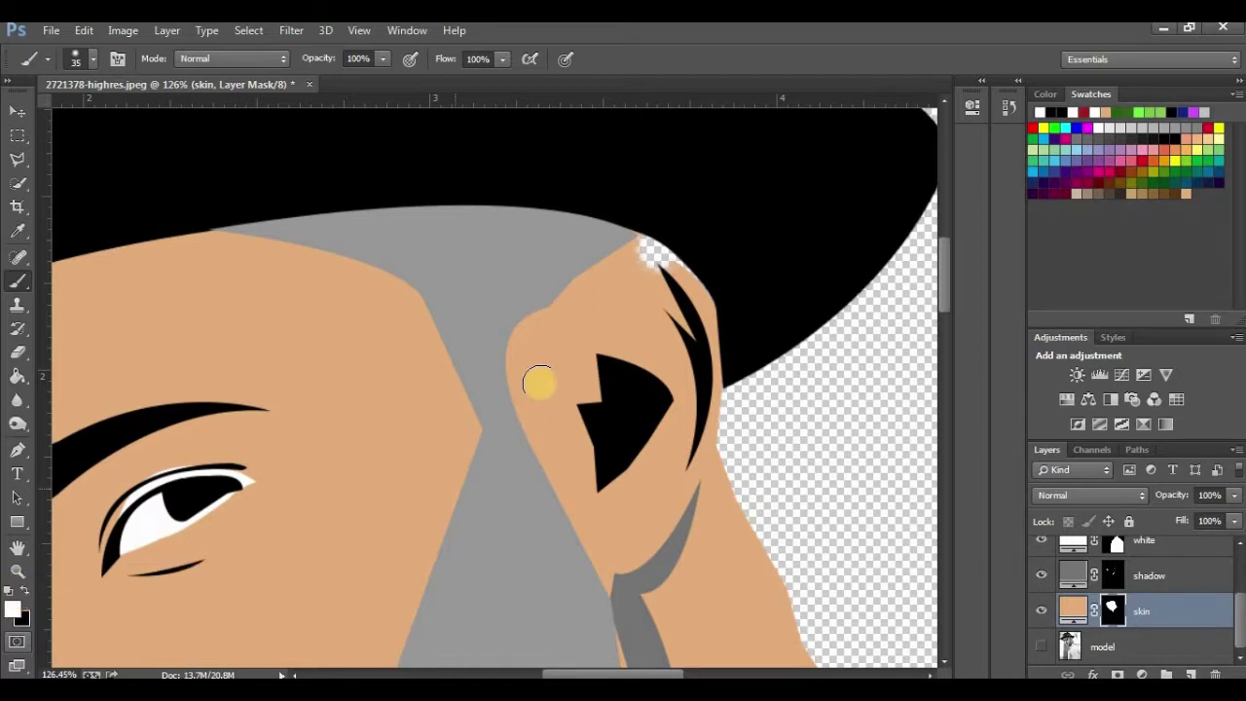
mouse_move(656, 259)
mouse_down()
mouse_move(651, 244)
mouse_move(685, 250)
mouse_up()
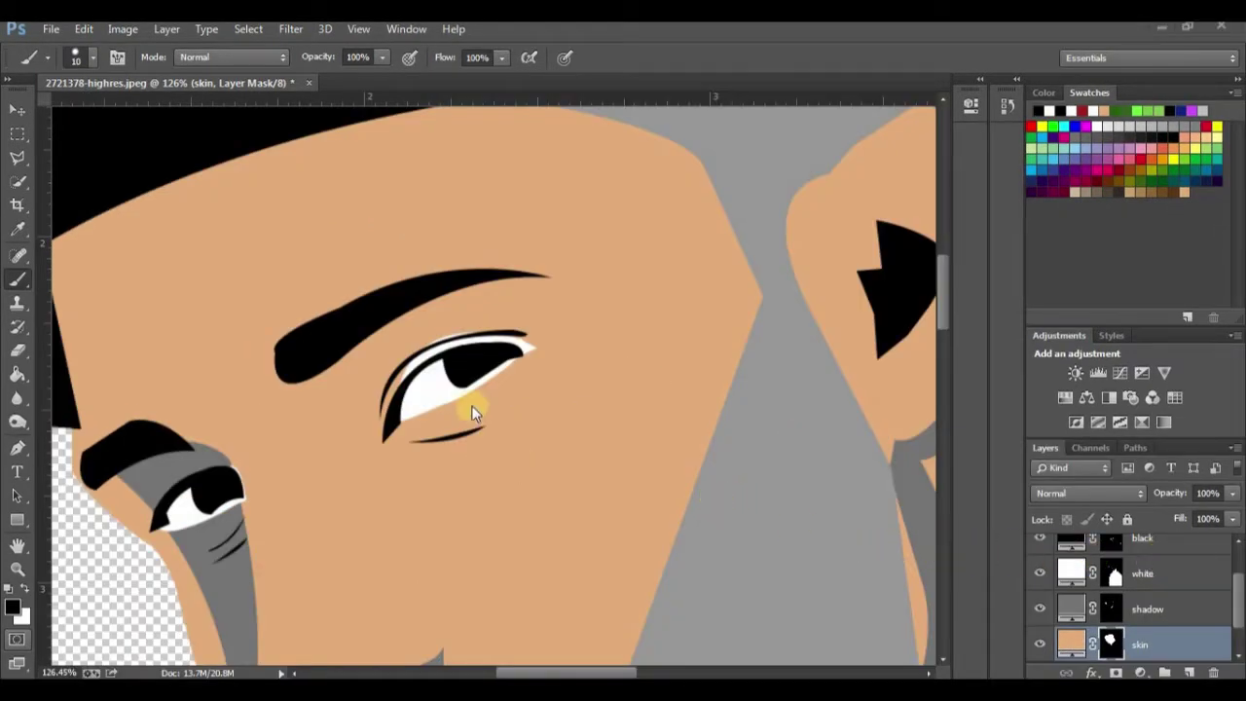
Cover the eye white's lower edge with skin, and hide the upper-lid white strip with a size-25 brush
drag(475, 414, 409, 389)
click(1114, 576)
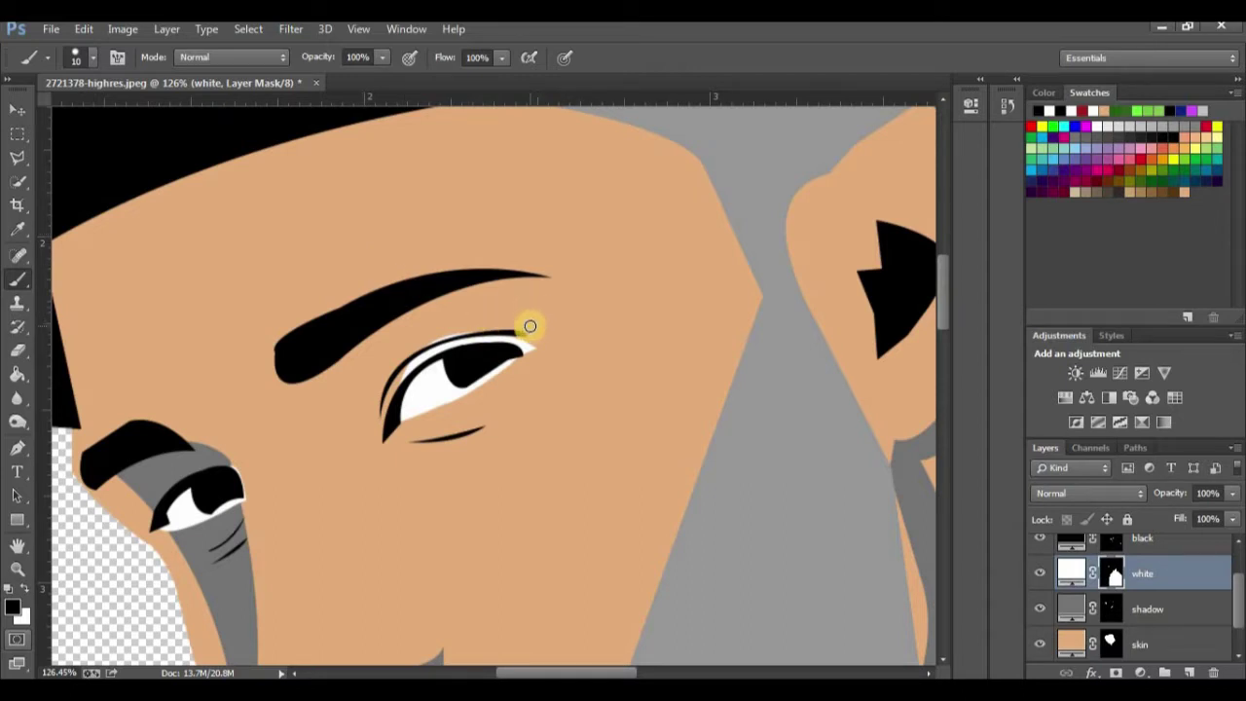
key(bracketleft)
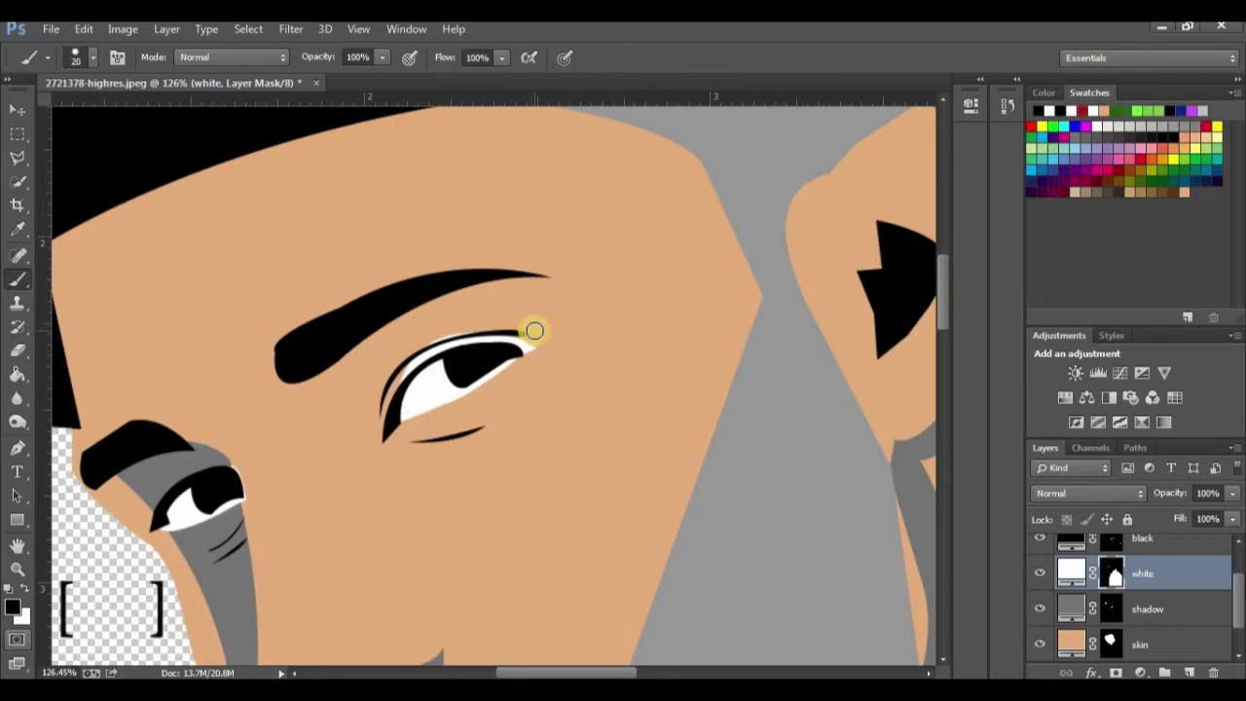
key(bracketright)
key(bracketright)
key(bracketright)
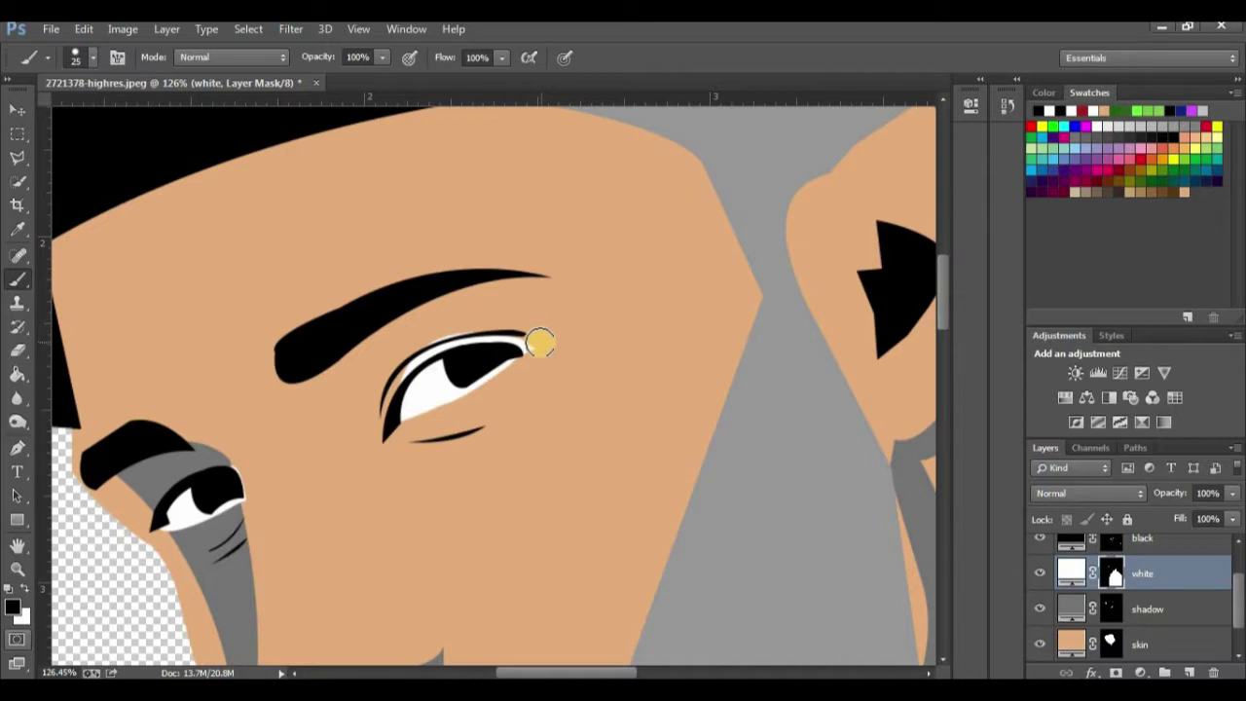
mouse_move(522, 336)
mouse_down()
mouse_move(437, 331)
mouse_move(389, 374)
mouse_up()
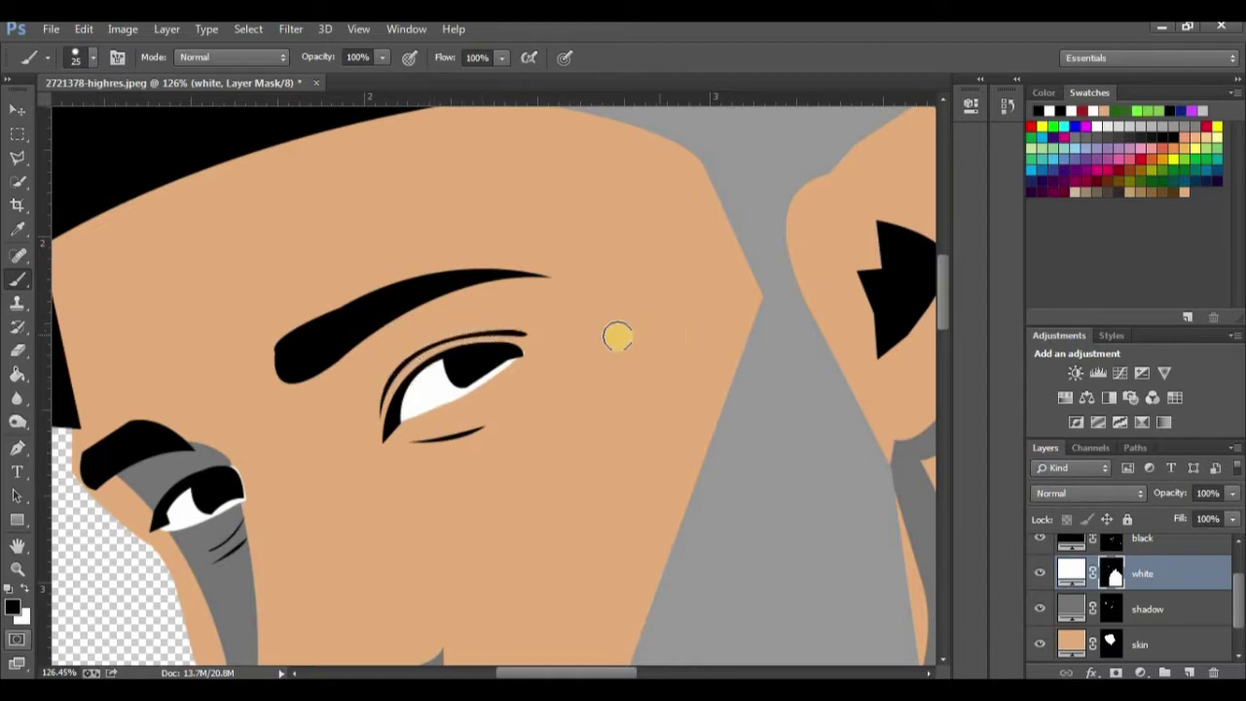
Shrink the brush to size 10 and paint on the black mask along the other eye's pupil edge
scroll(536, 350, up, 2)
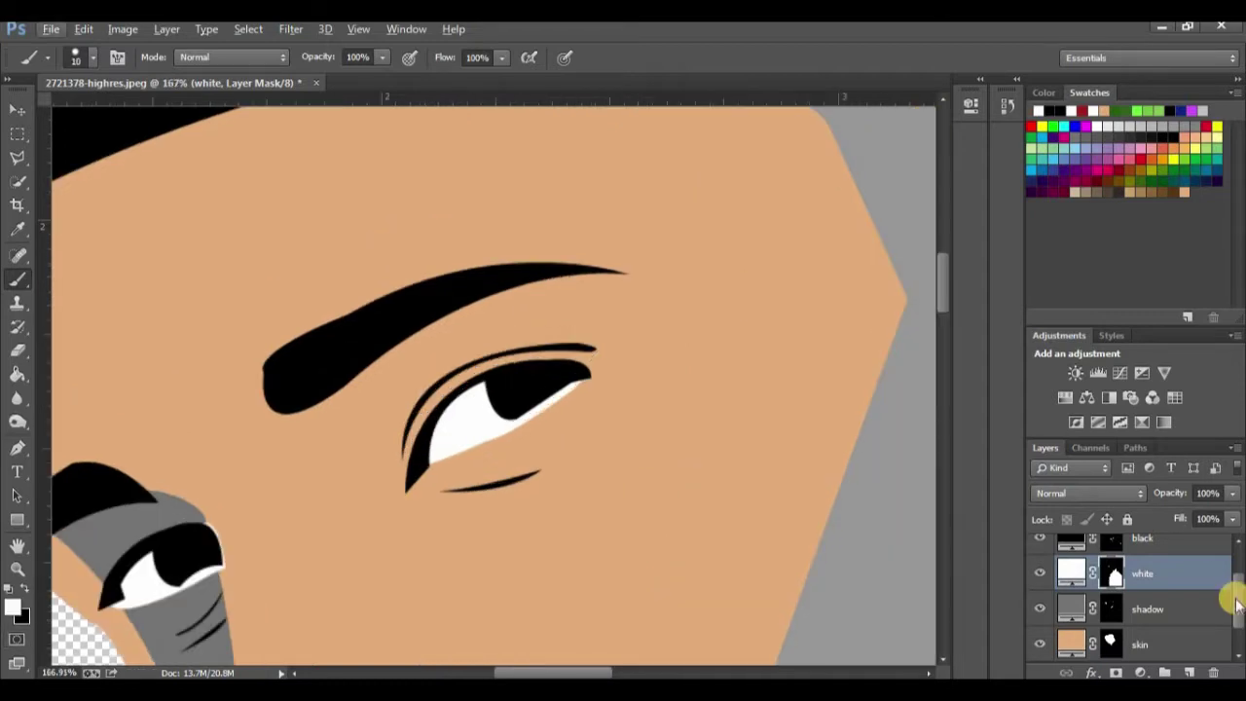
scroll(1213, 536, up, 1)
key(bracketleft)
key(bracketleft)
key(bracketleft)
click(1113, 578)
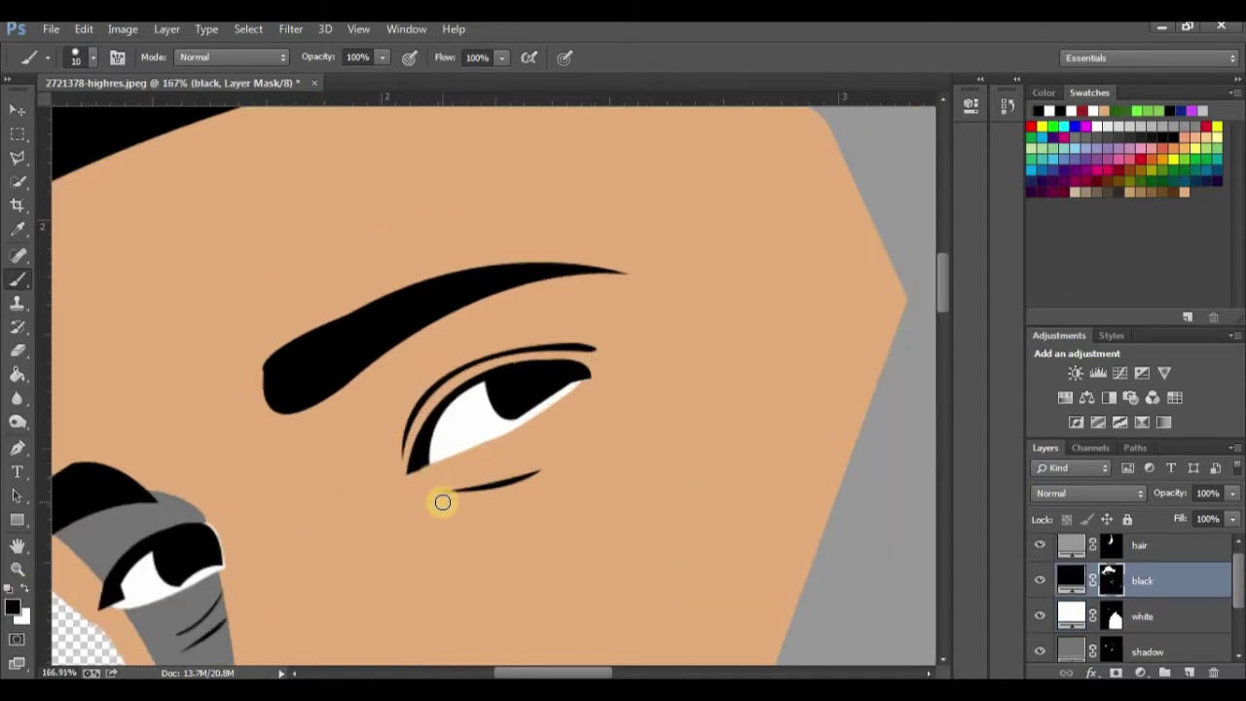
scroll(440, 501, up, 2)
scroll(417, 487, up, 1)
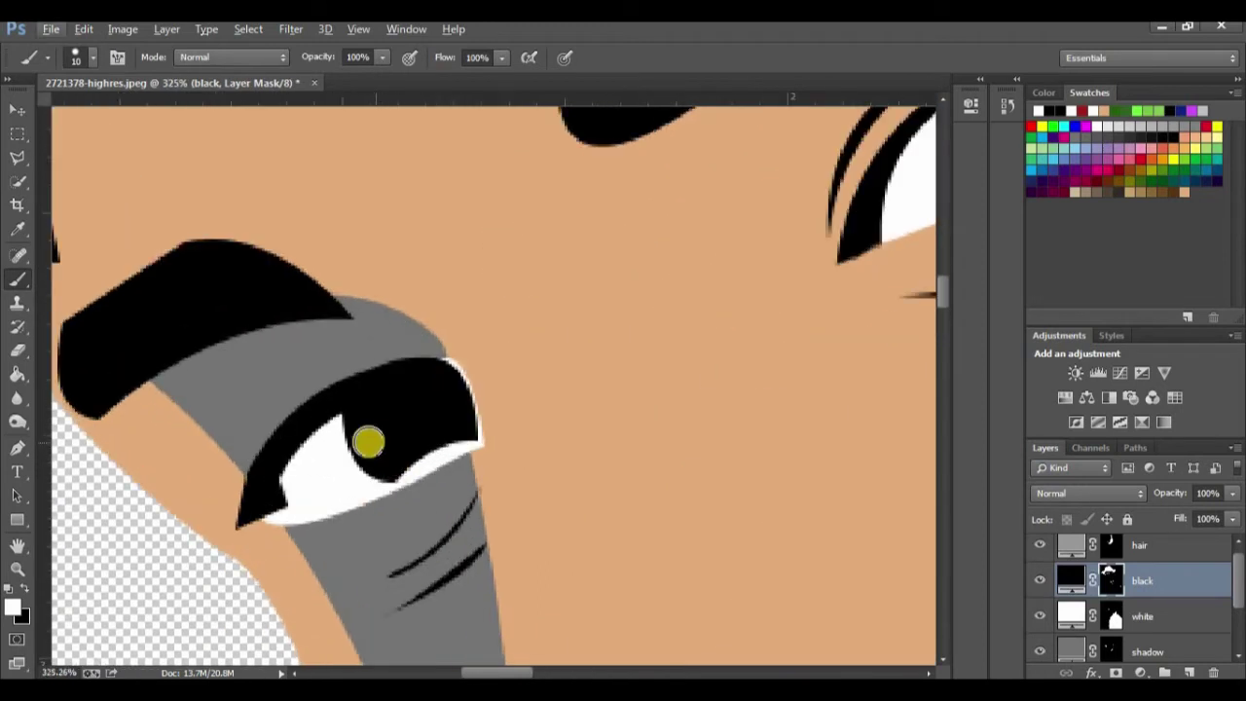
drag(454, 352, 481, 423)
key(alt+bracketleft)
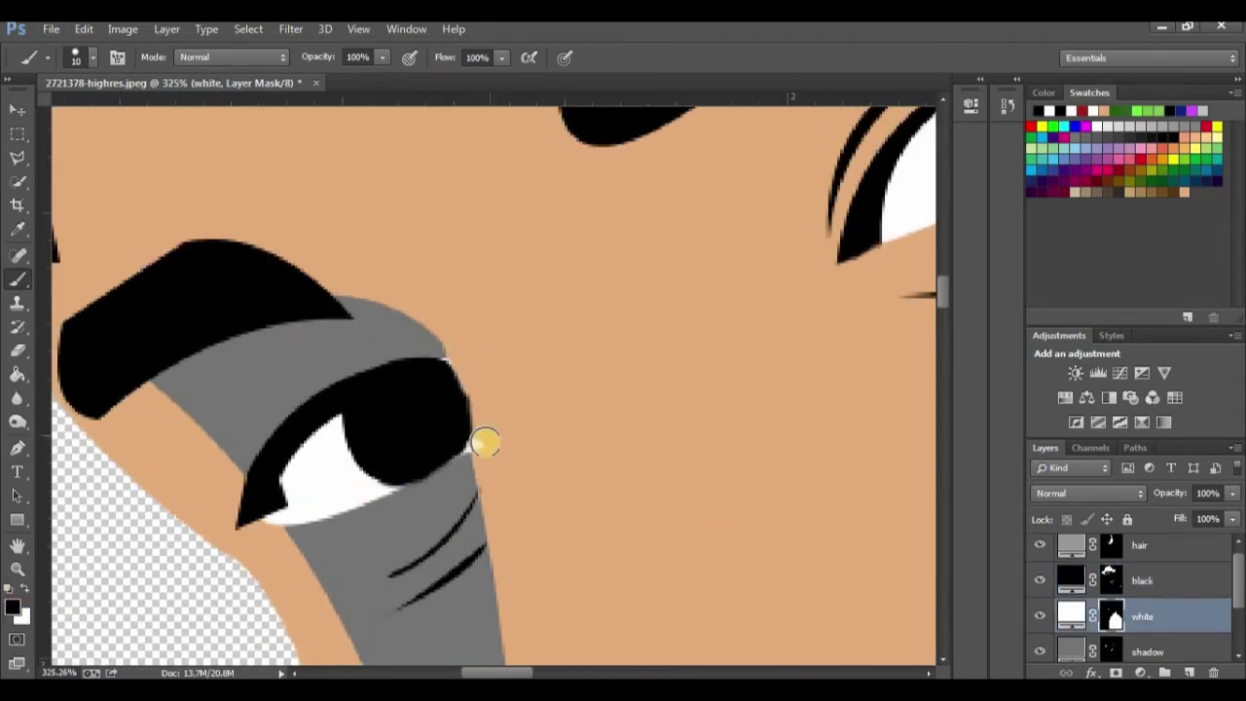
scroll(77, 526, down, 3)
key(x)
key(alt+bracketright)
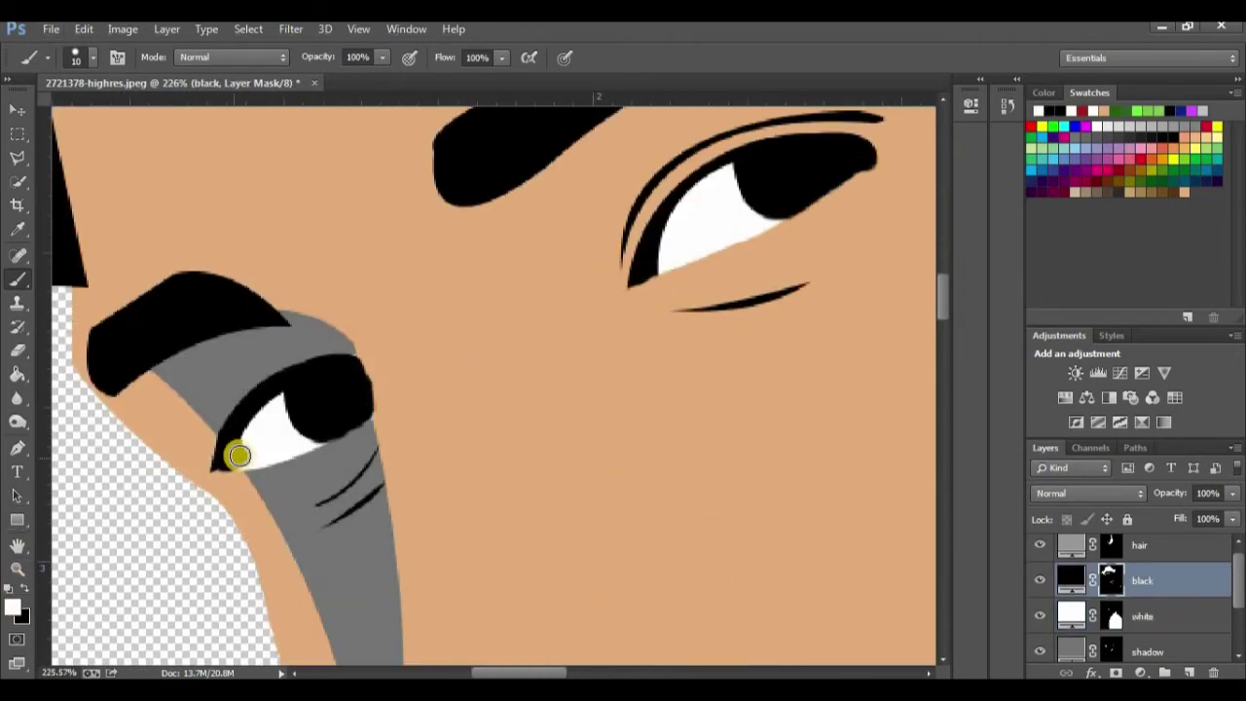
right_click(237, 451)
key(Escape)
scroll(228, 478, down, 5)
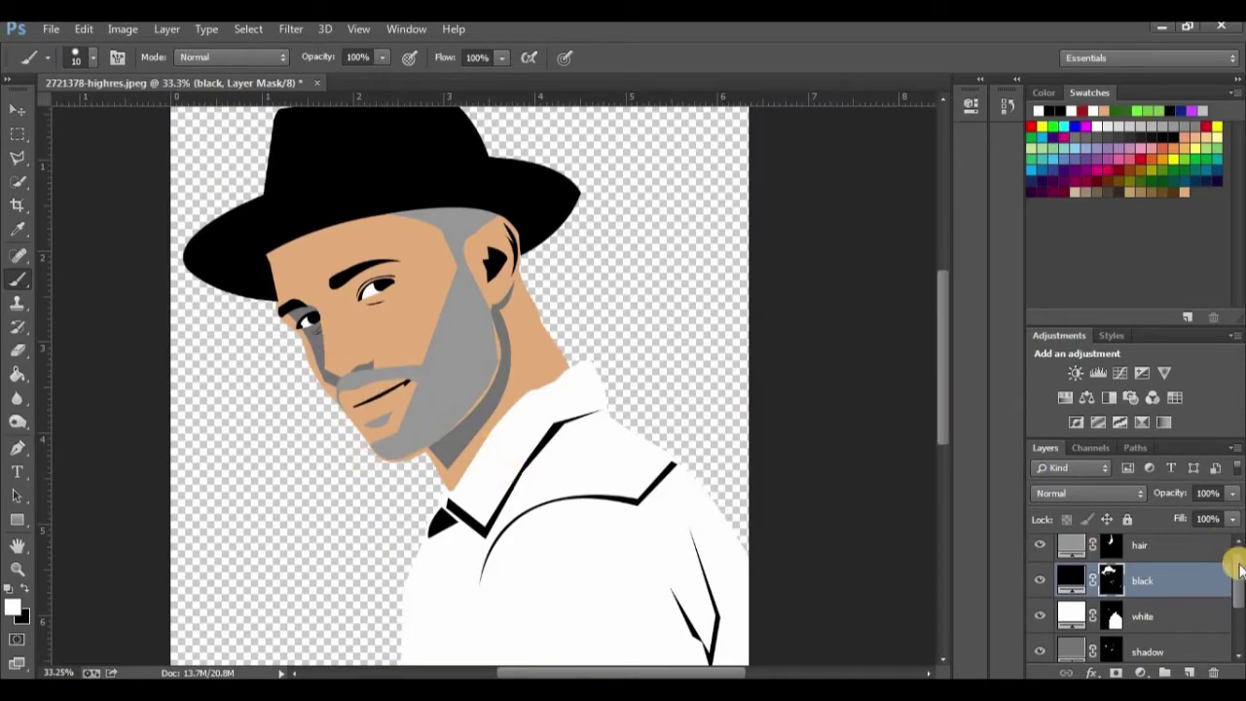
Set the shadow layer to Multiply blending at 70% opacity
scroll(1231, 570, down, 2)
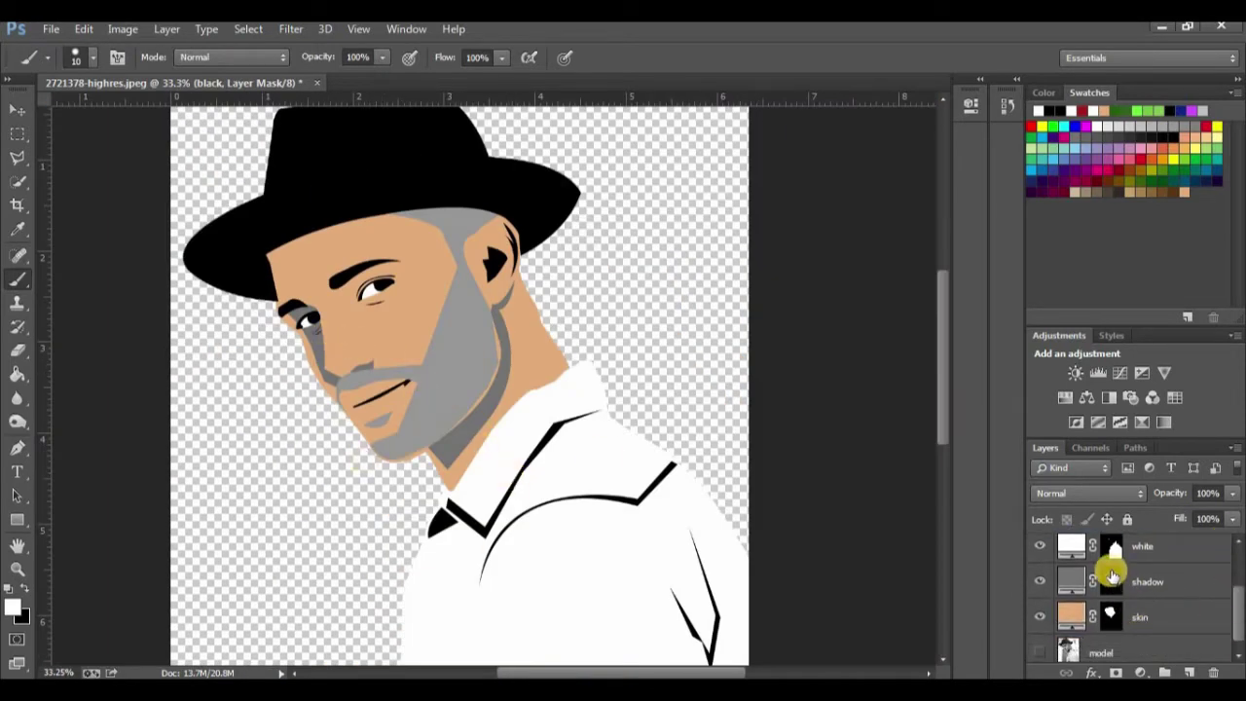
click(1113, 581)
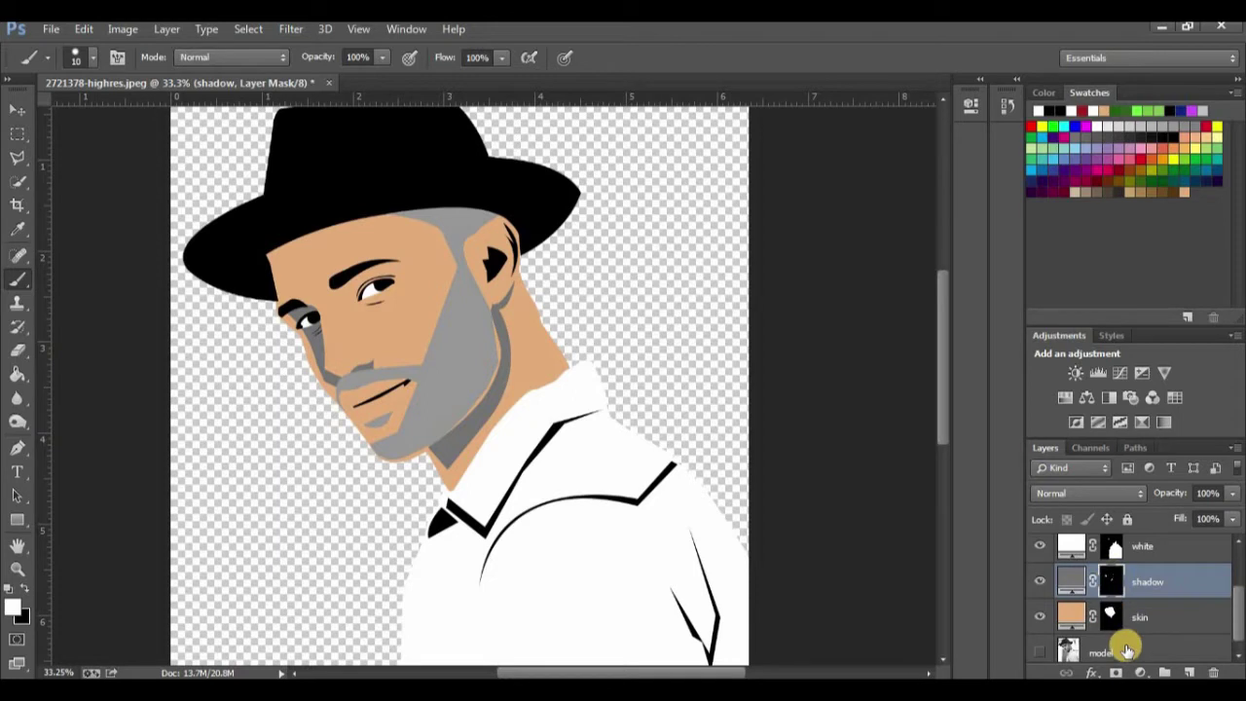
click(1143, 497)
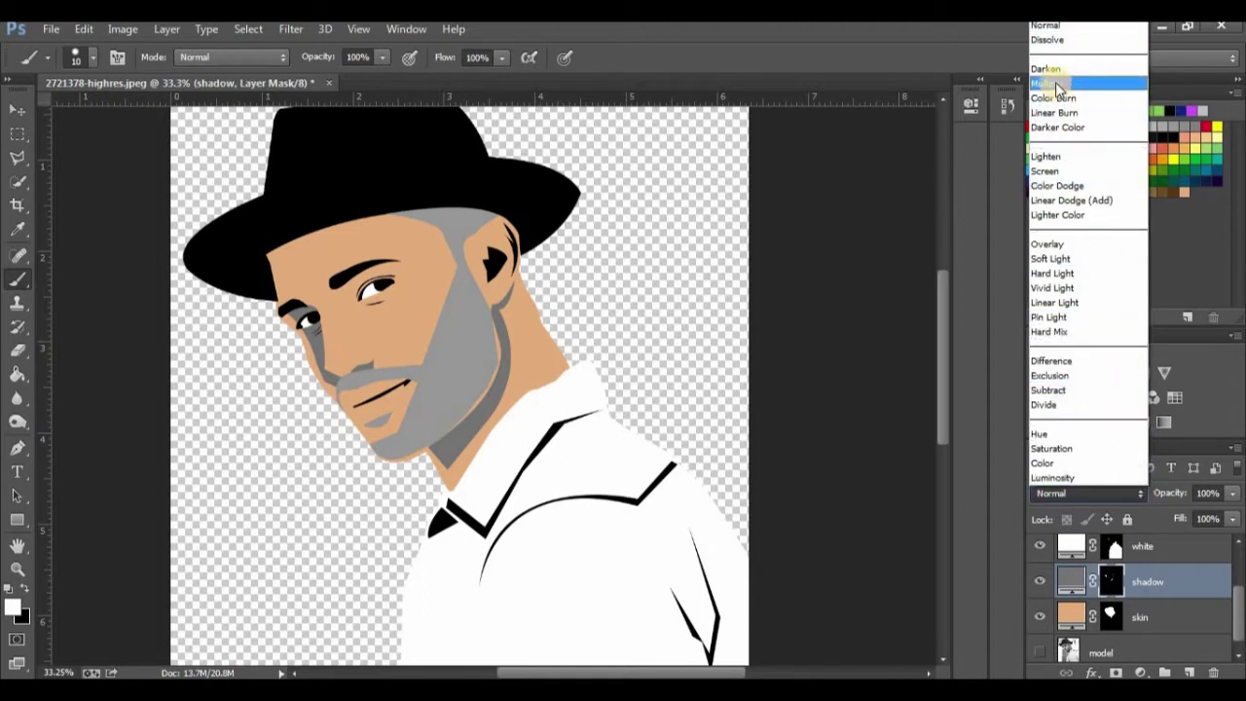
click(1057, 85)
click(1233, 495)
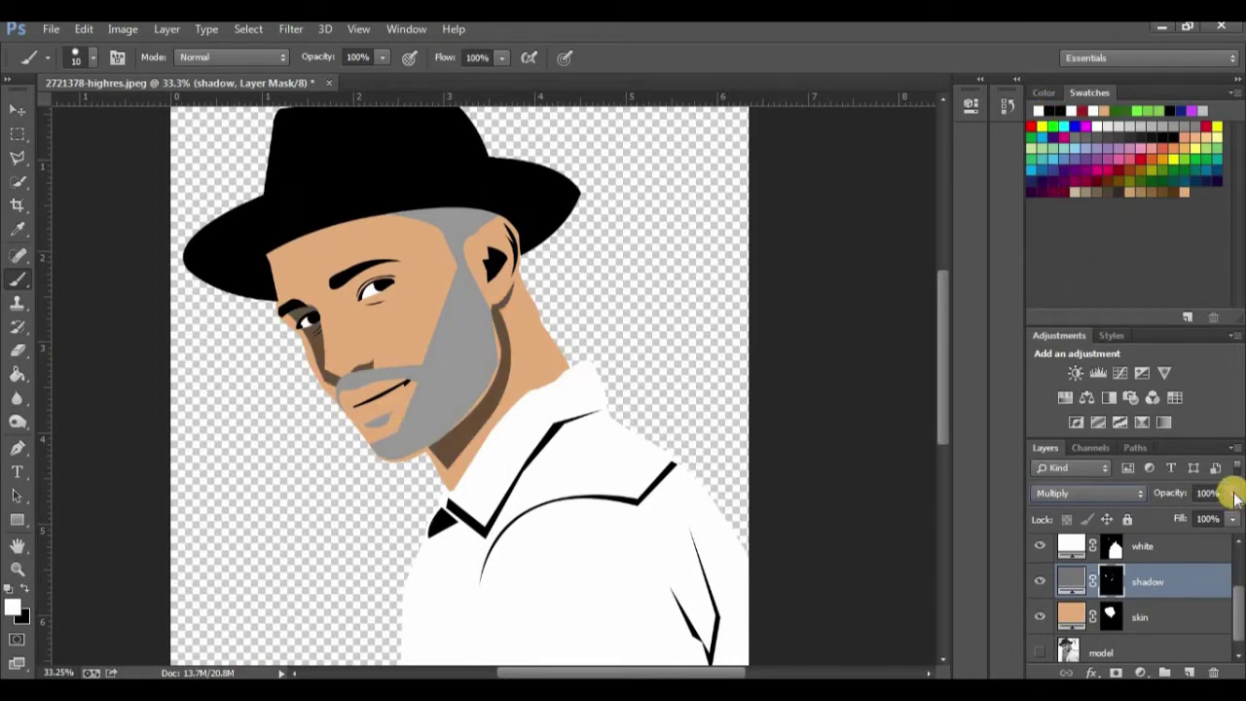
click(1234, 497)
drag(1235, 496, 1198, 524)
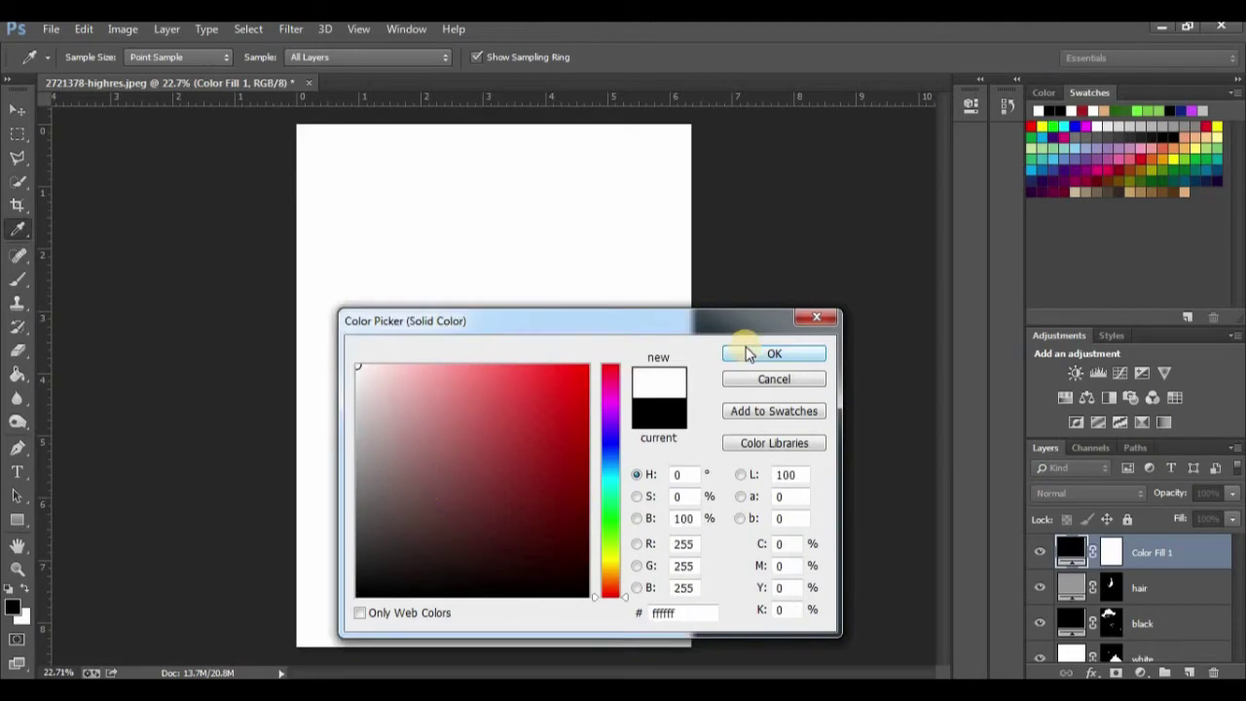
Add a white fill layer named 'eye' with an inverted black mask, then zoom out
click(748, 354)
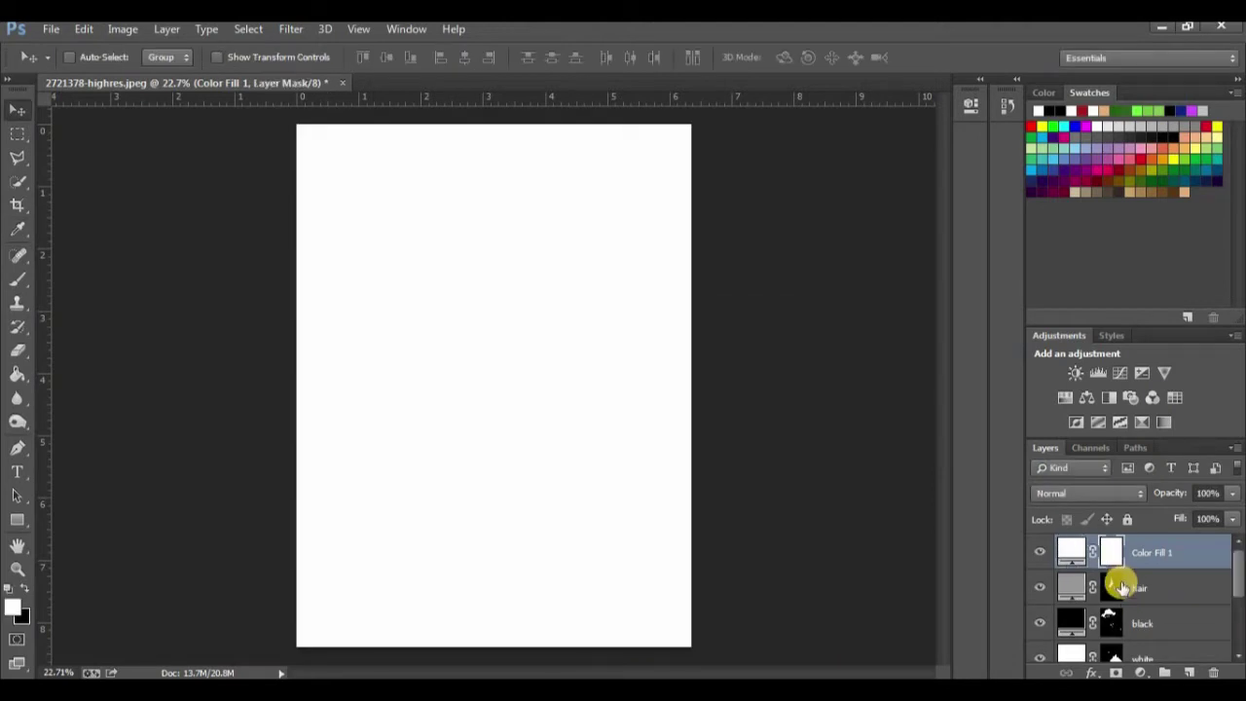
key(ctrl+i)
double_click(1149, 553)
text(eye)
click(1111, 565)
key(p)
scroll(431, 321, up, 3)
scroll(453, 361, up, 5)
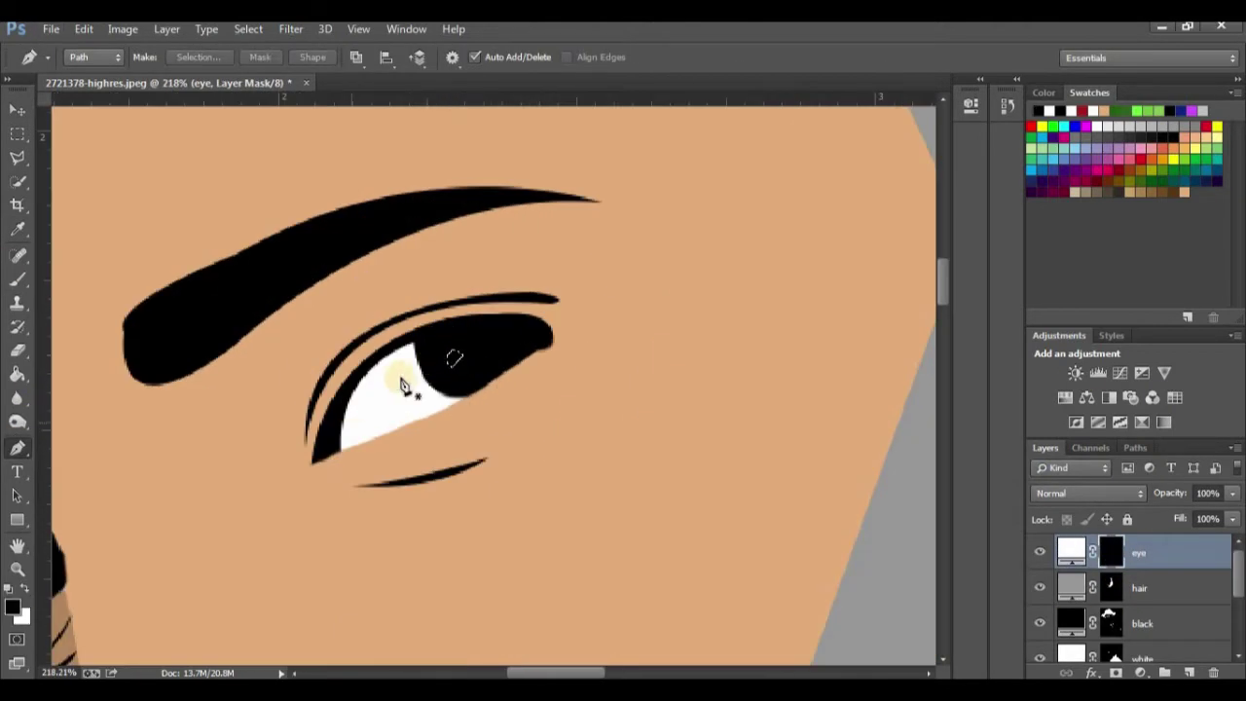
key(ctrl+0)
scroll(1070, 623, down, 3)
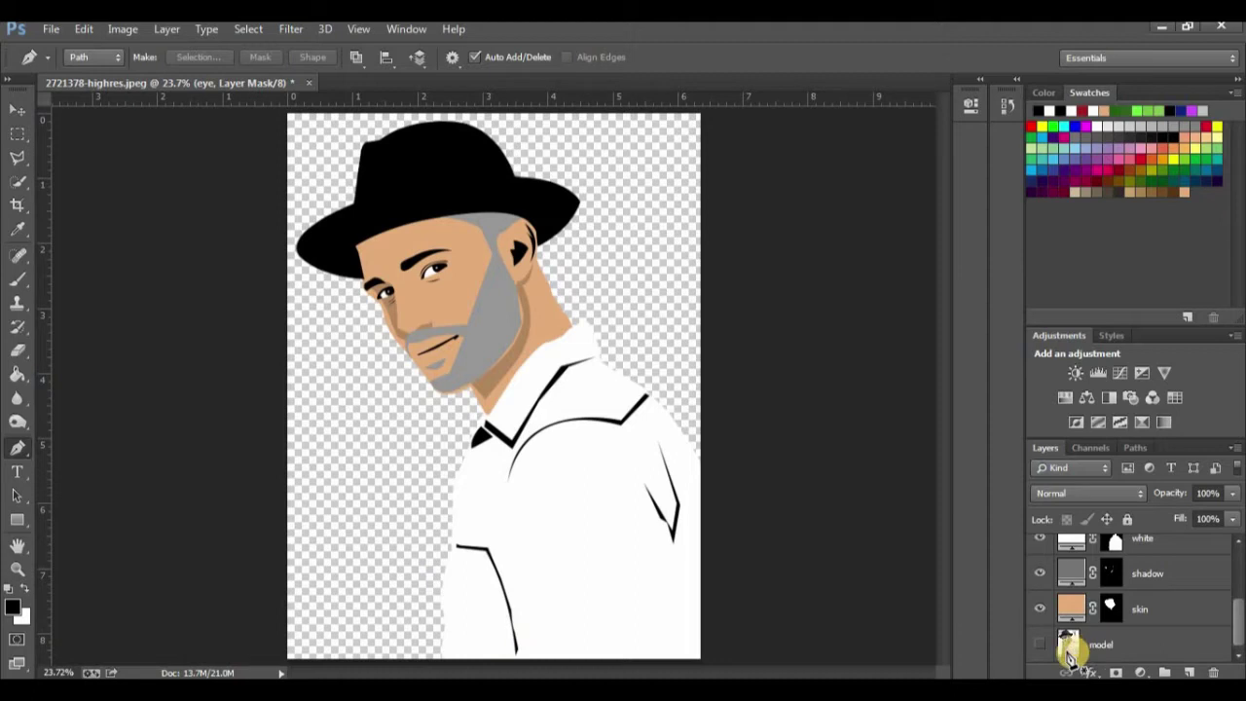
Show the model layer and add a #03534e solid-colour fill layer named 'background' above it
click(1070, 645)
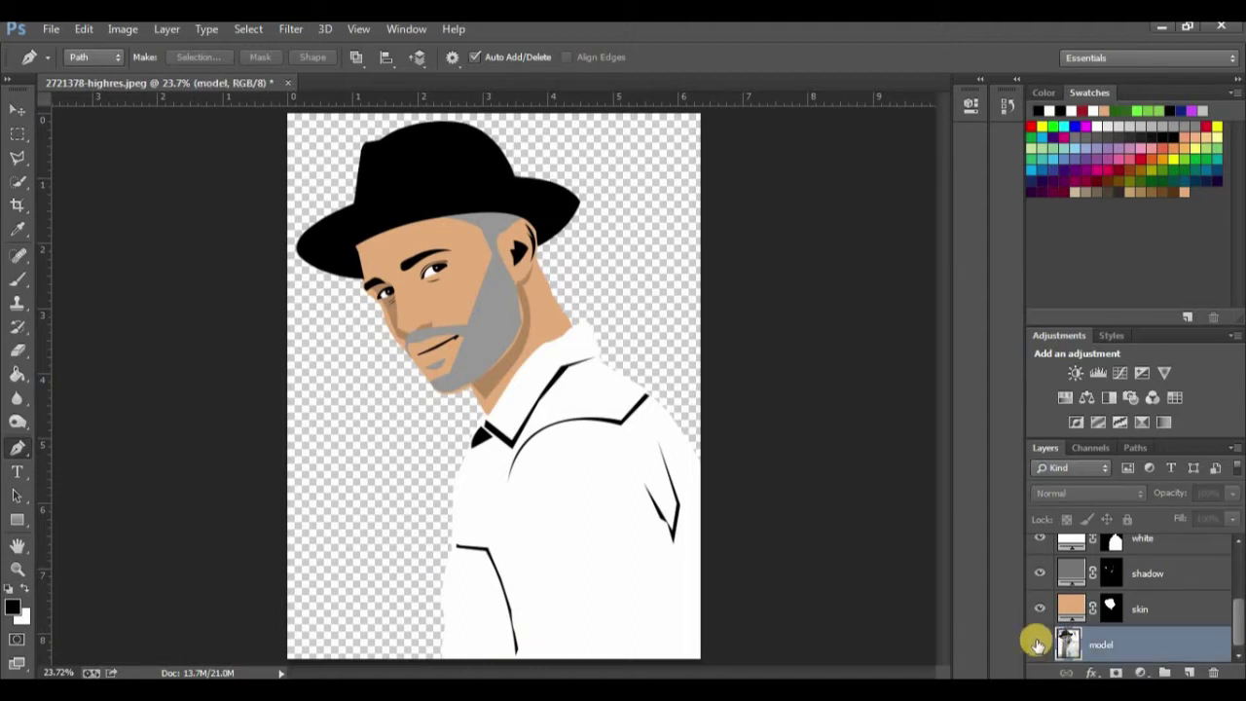
click(1039, 645)
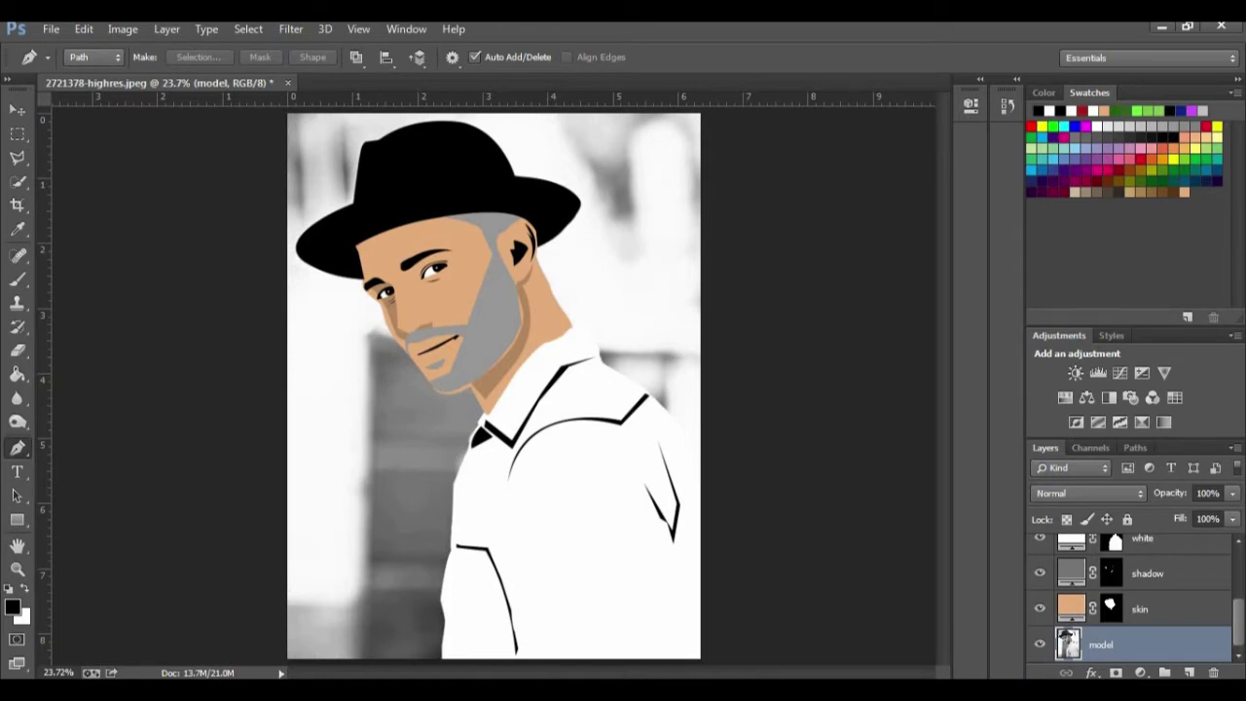
click(1142, 672)
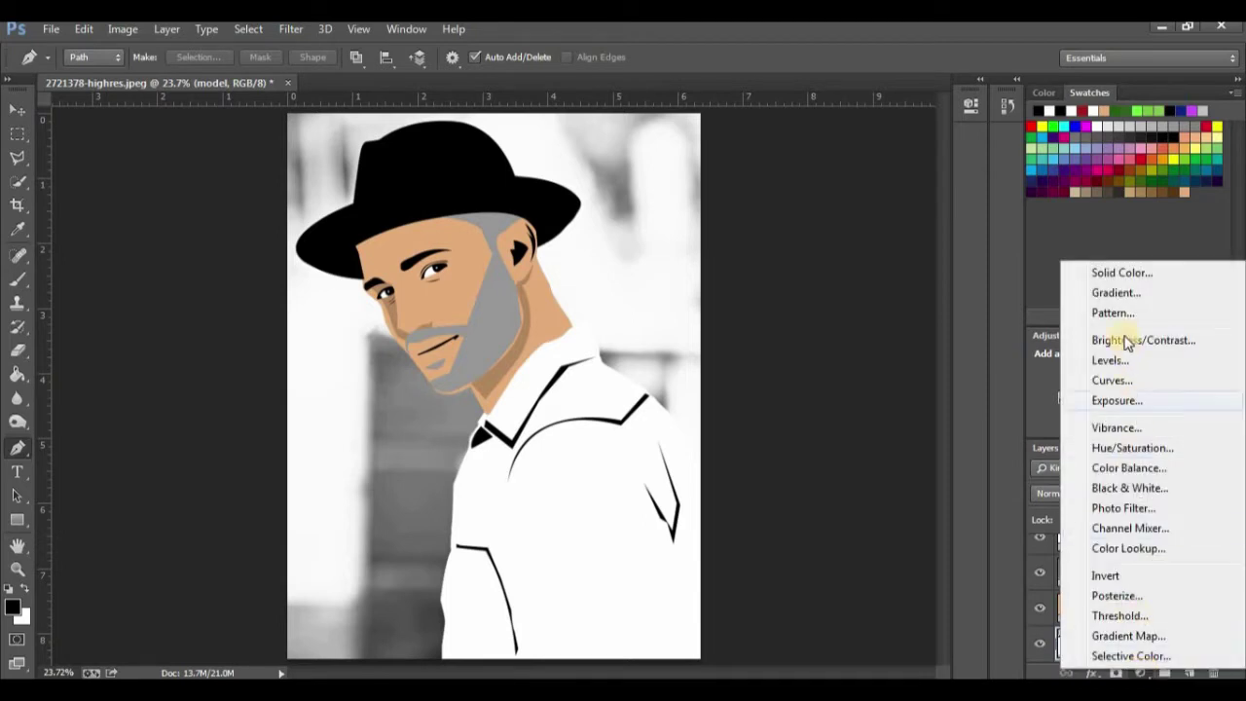
click(1121, 272)
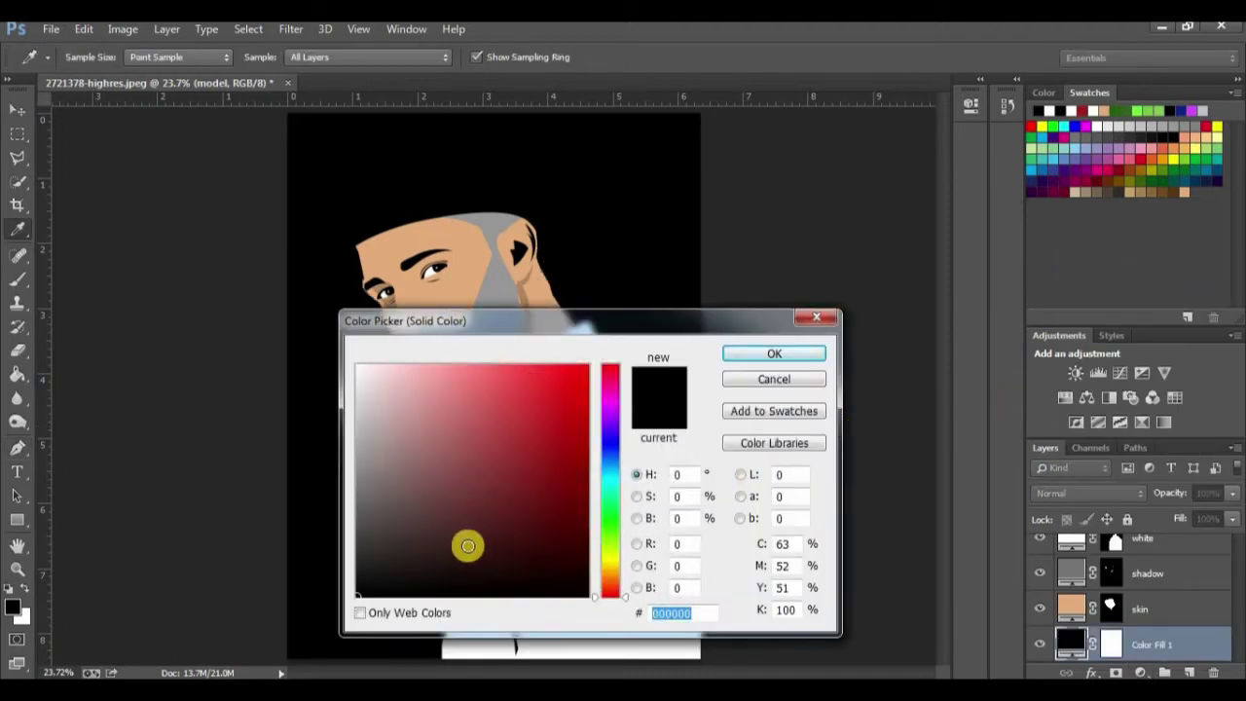
mouse_move(482, 558)
mouse_down()
mouse_move(422, 426)
mouse_move(489, 425)
mouse_move(534, 398)
mouse_up()
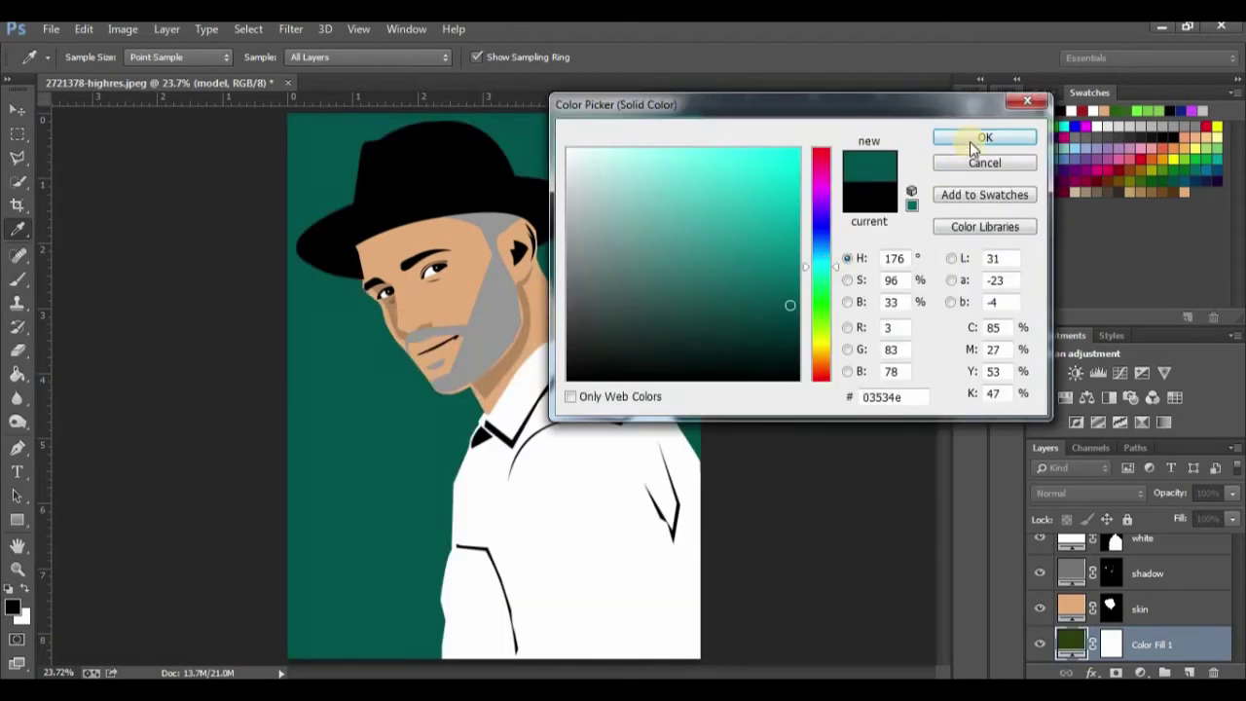
click(984, 139)
key(p)
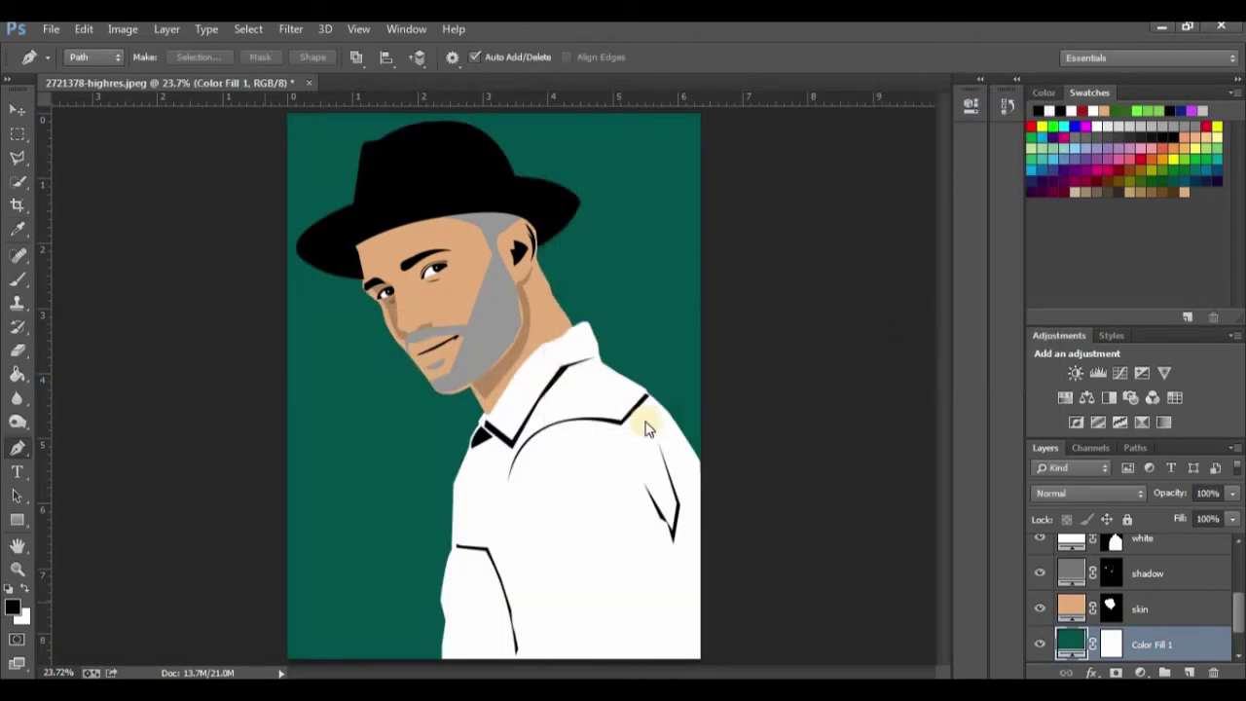
double_click(1149, 646)
text(background)
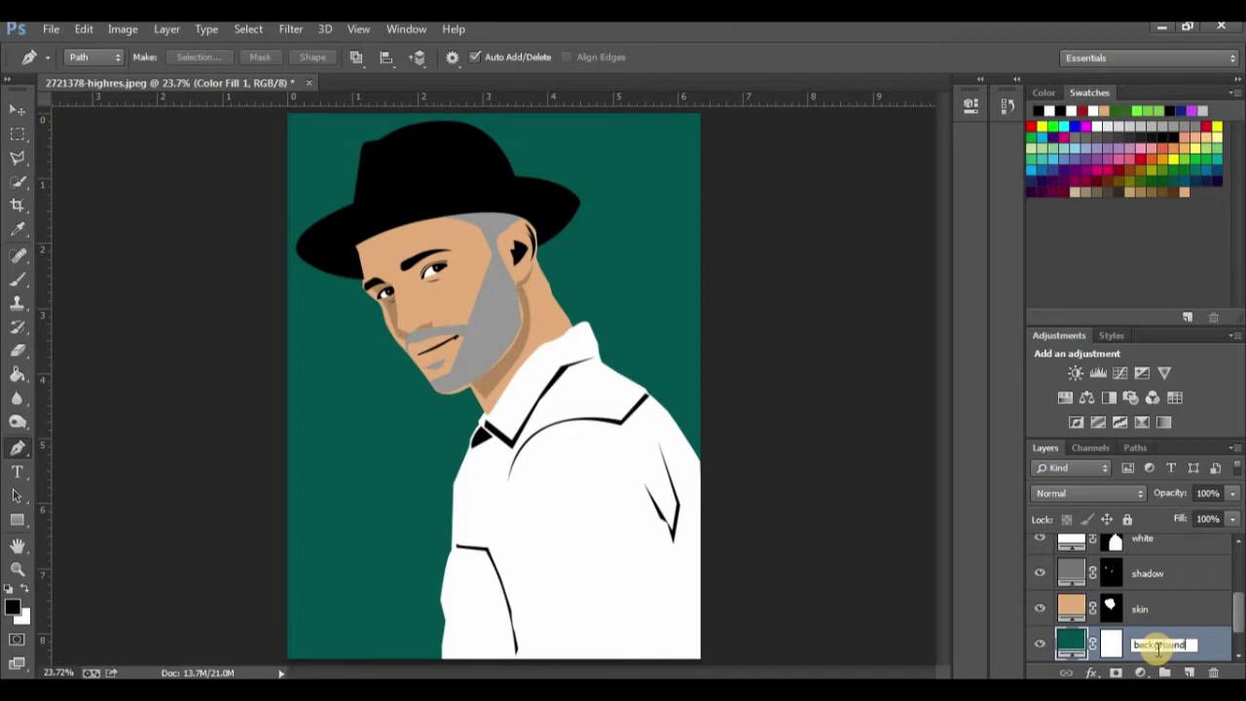
key(Return)
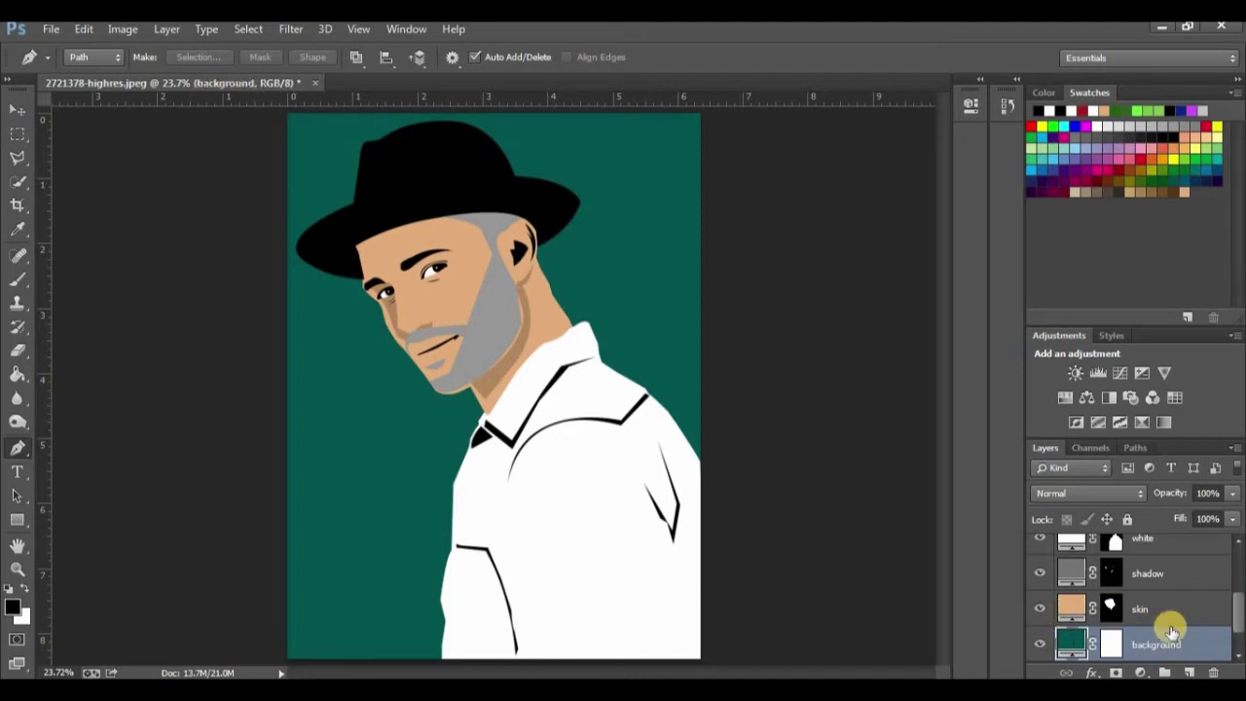
drag(1238, 623, 1238, 567)
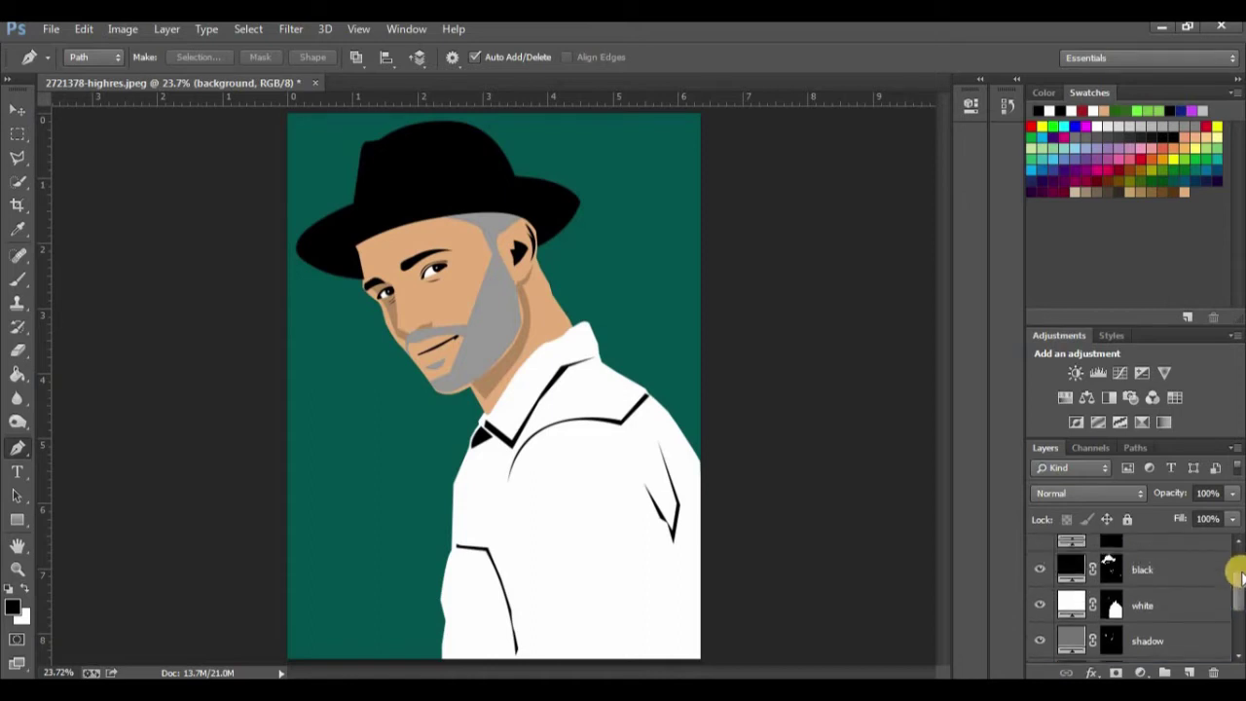
Change the hair fill layer's colour to dark brown #3a3131, darkening the hair and beard
mouse_move(1239, 567)
mouse_down()
mouse_move(1238, 610)
mouse_move(1239, 569)
mouse_up()
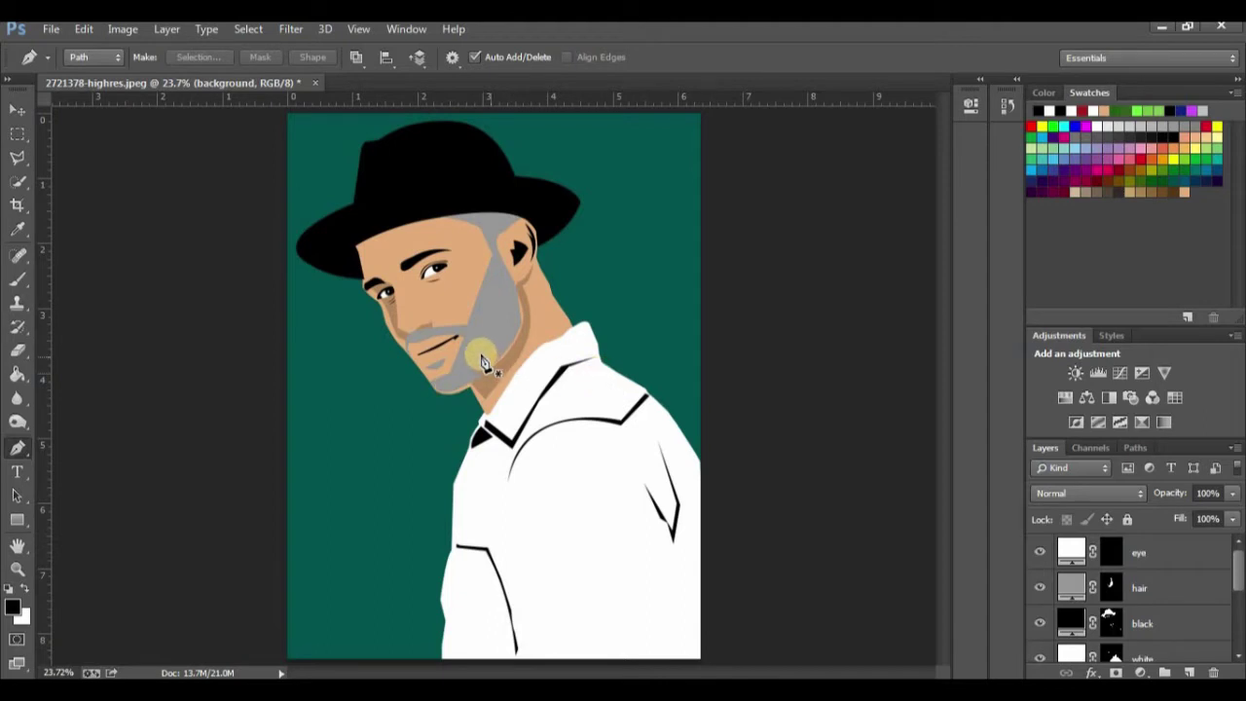
click(1110, 588)
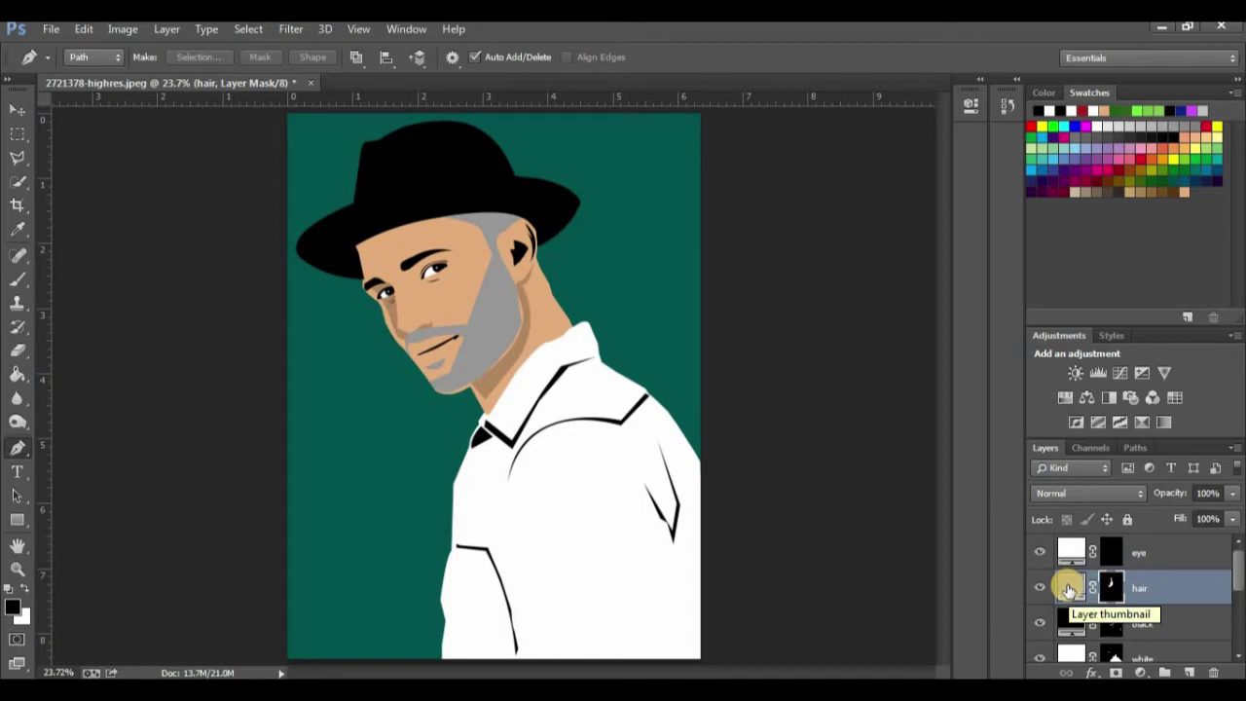
double_click(1069, 588)
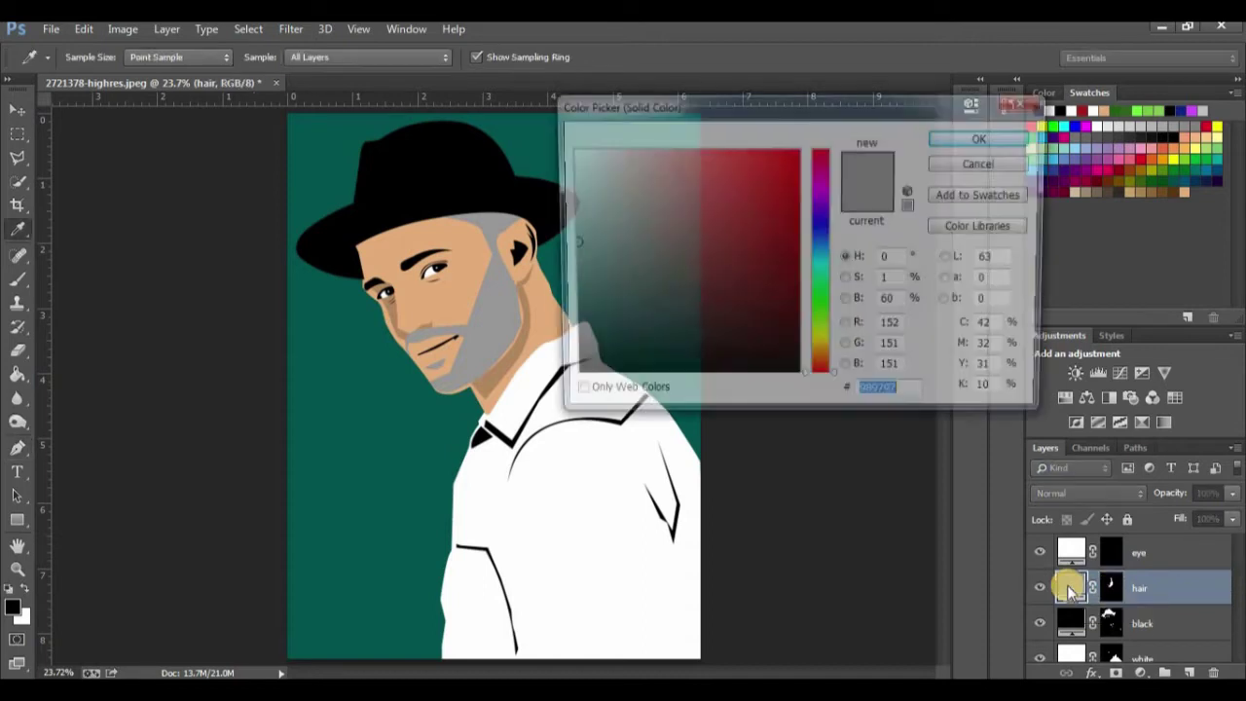
mouse_move(595, 251)
mouse_down()
mouse_move(591, 328)
mouse_move(584, 295)
mouse_move(602, 328)
mouse_up()
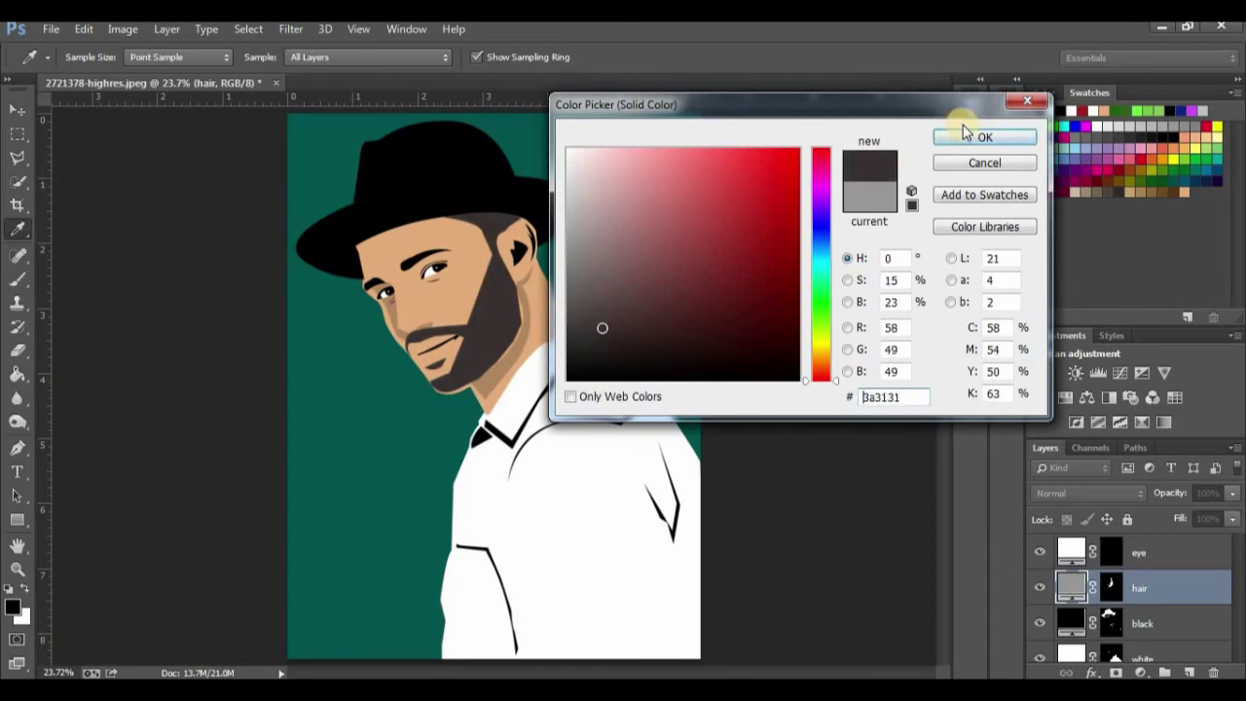
click(971, 141)
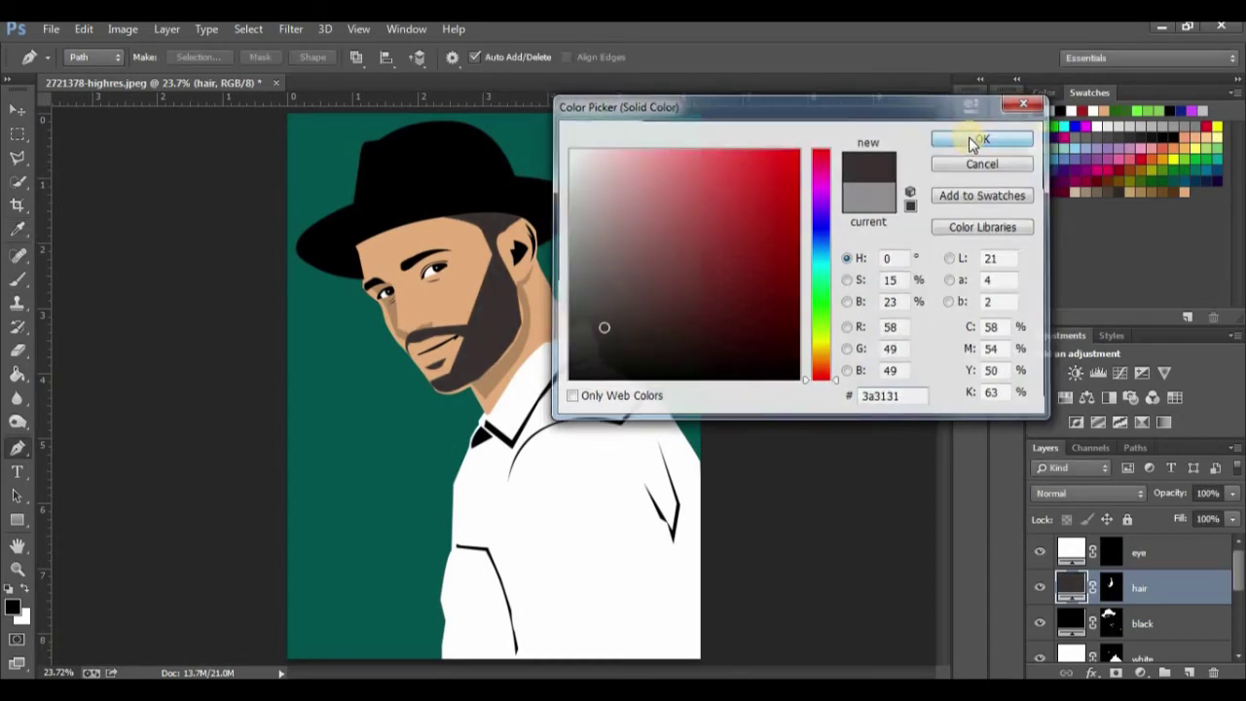
click(1071, 551)
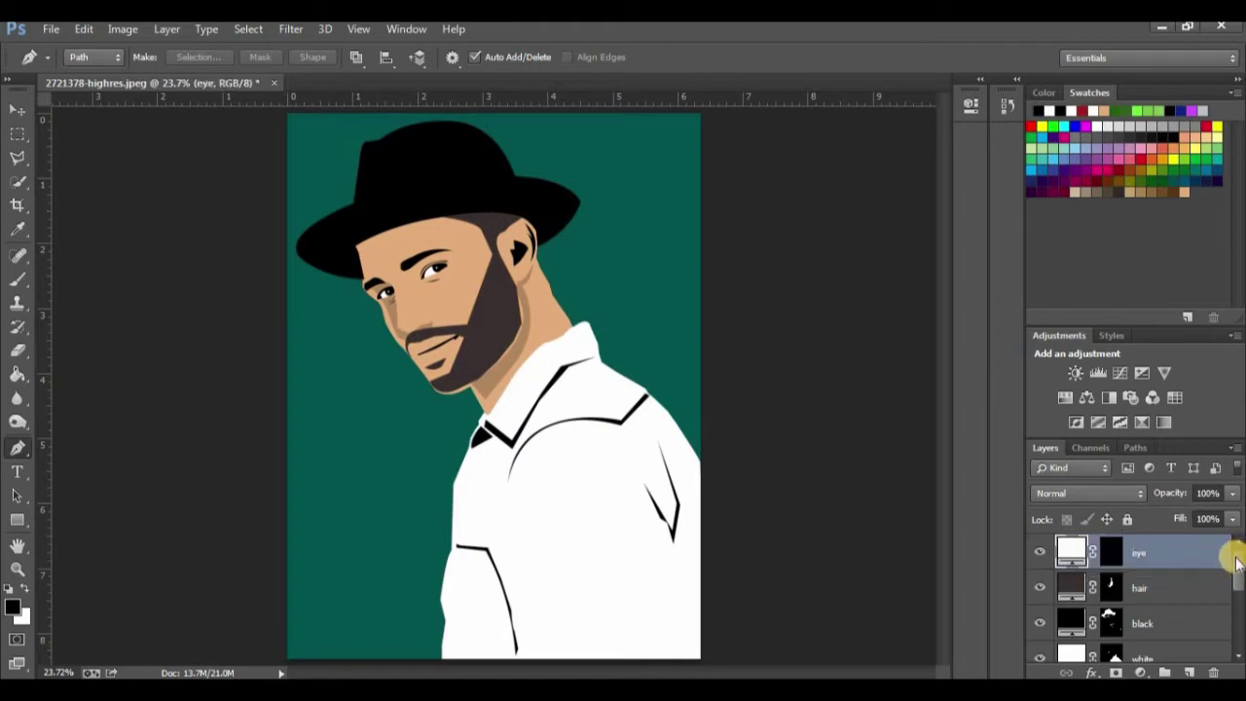
drag(1240, 564, 1239, 623)
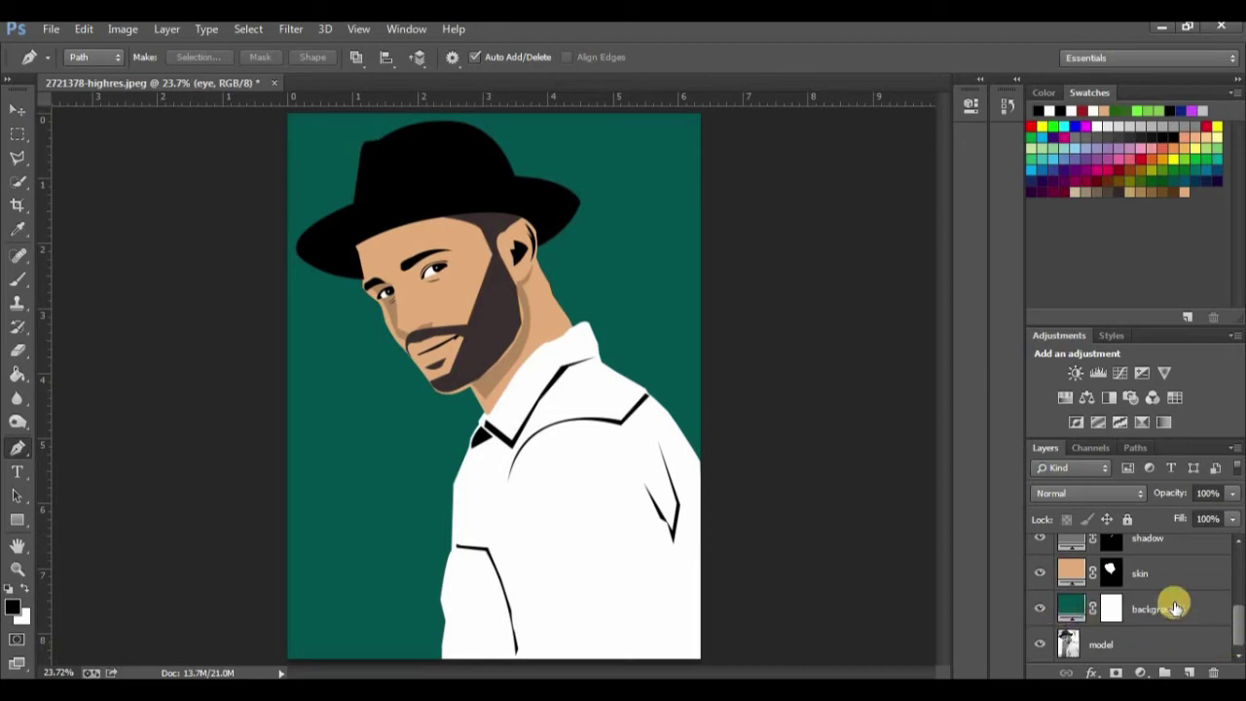
Select every artwork layer from the top down to the background and group them into Group 1
shift+click(1071, 608)
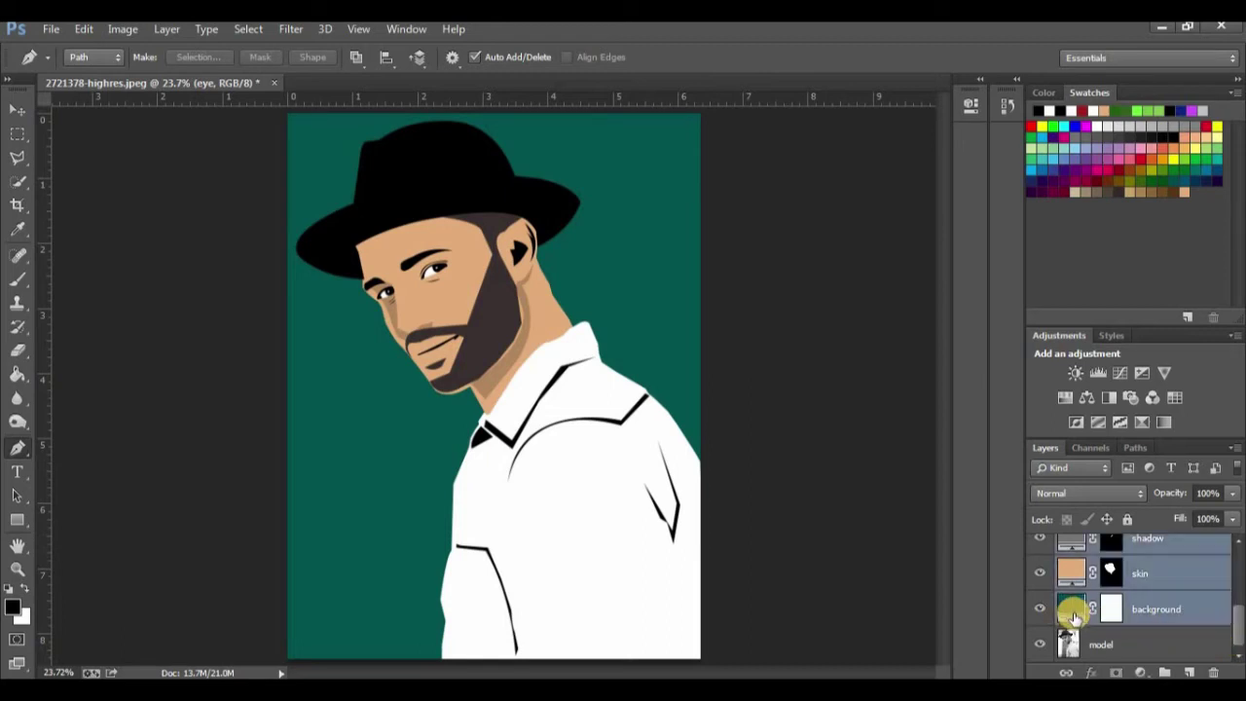
scroll(1239, 613, up, 3)
scroll(1238, 609, up, 2)
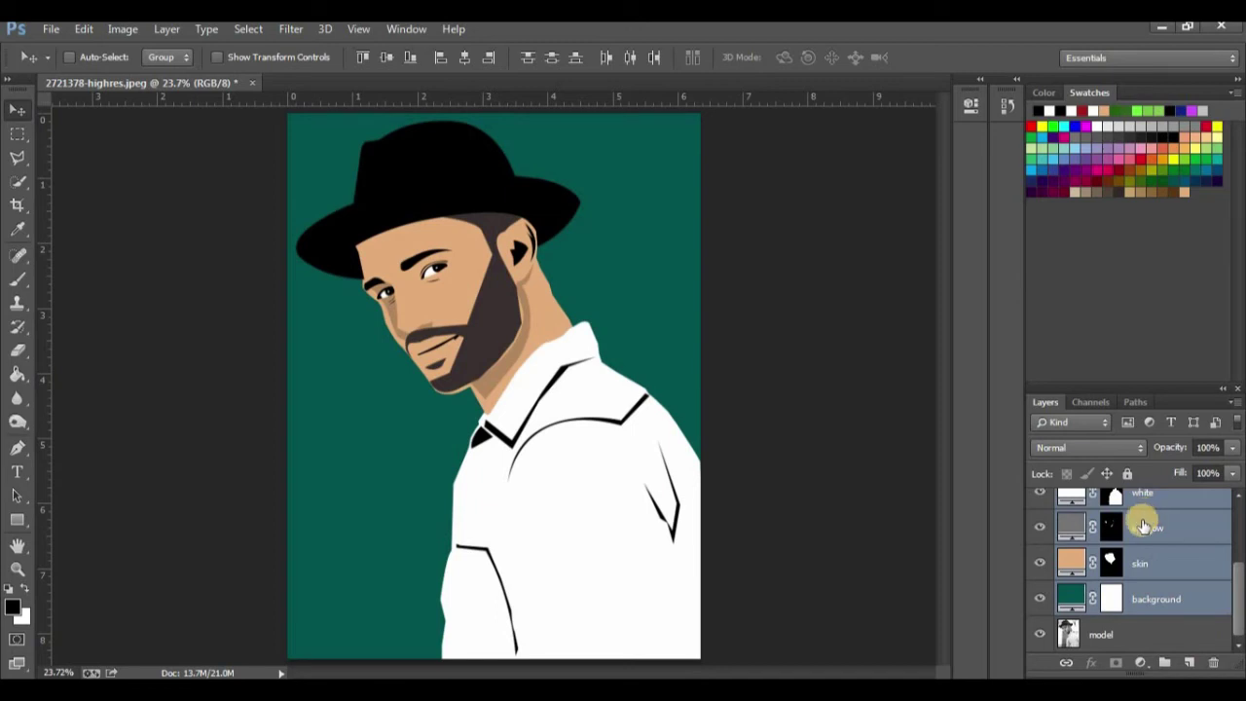
drag(1144, 524, 1169, 642)
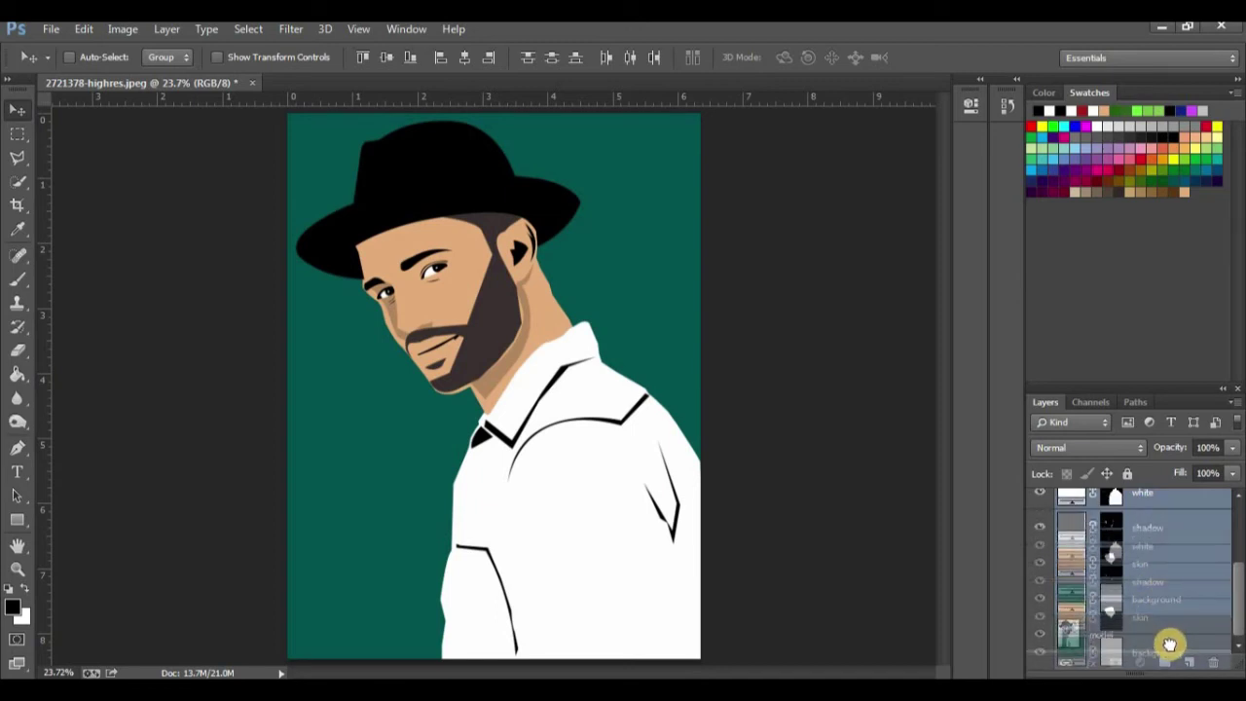
drag(1168, 643, 1165, 663)
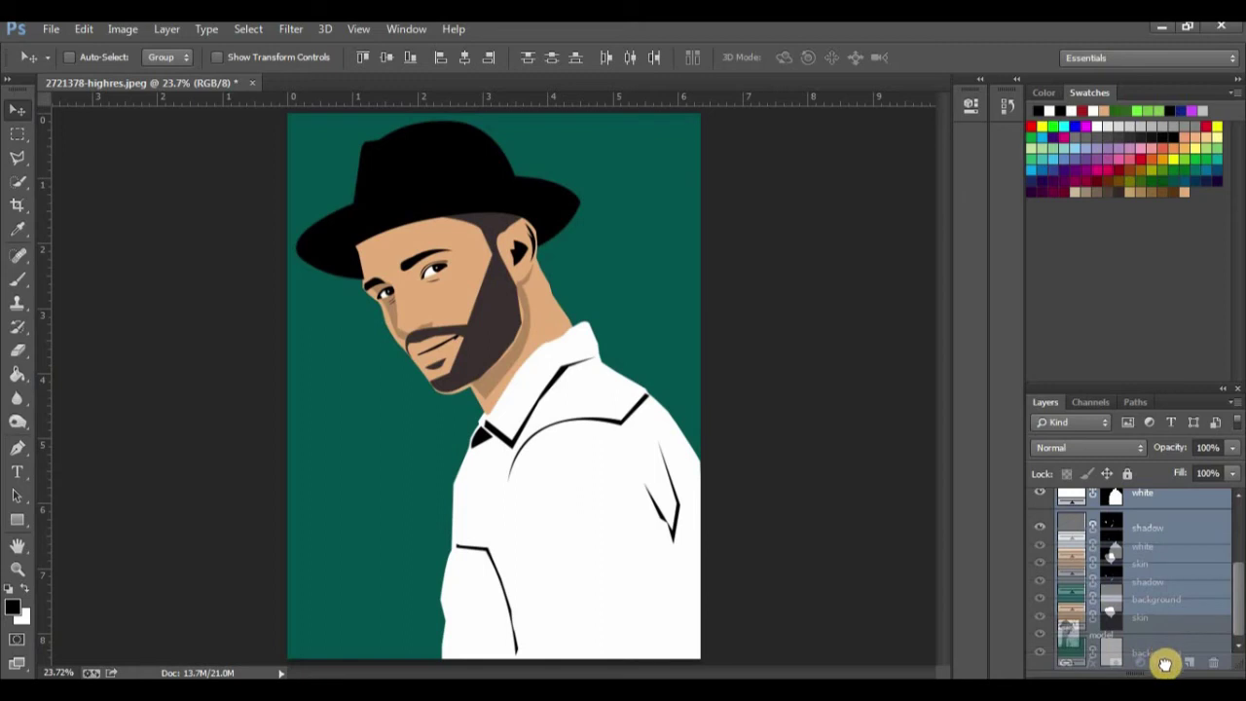
drag(1164, 663, 1164, 663)
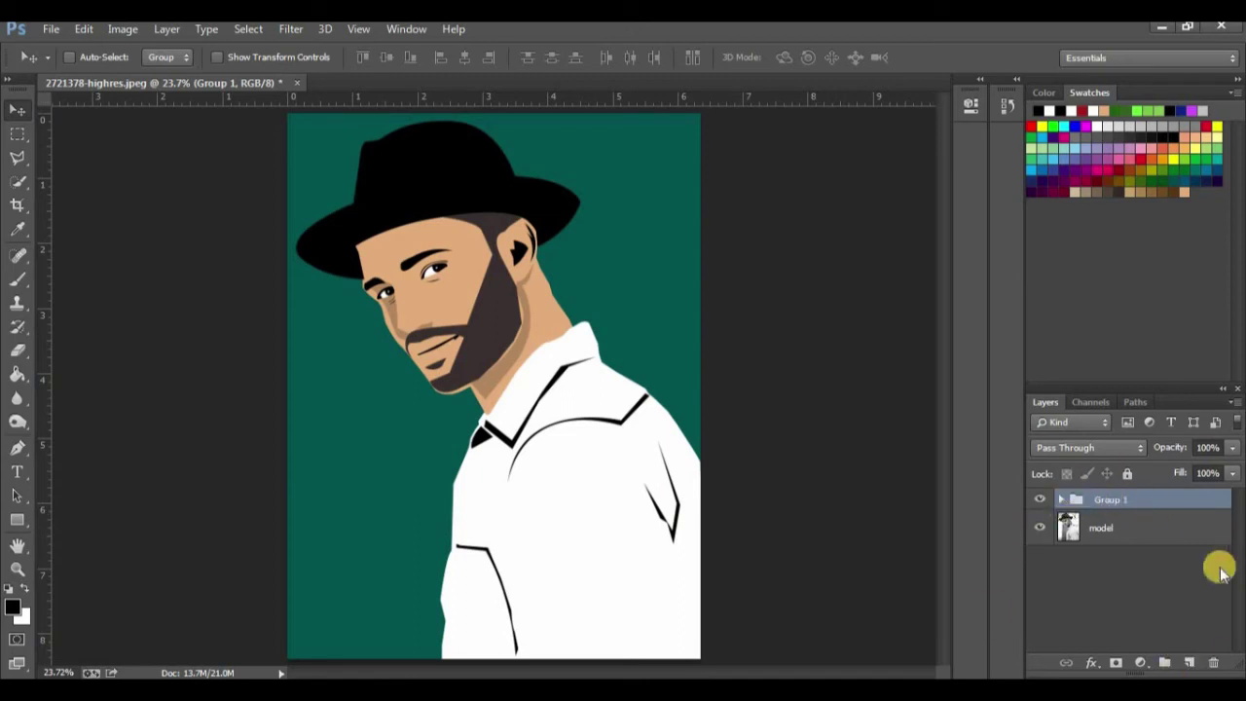
click(1094, 531)
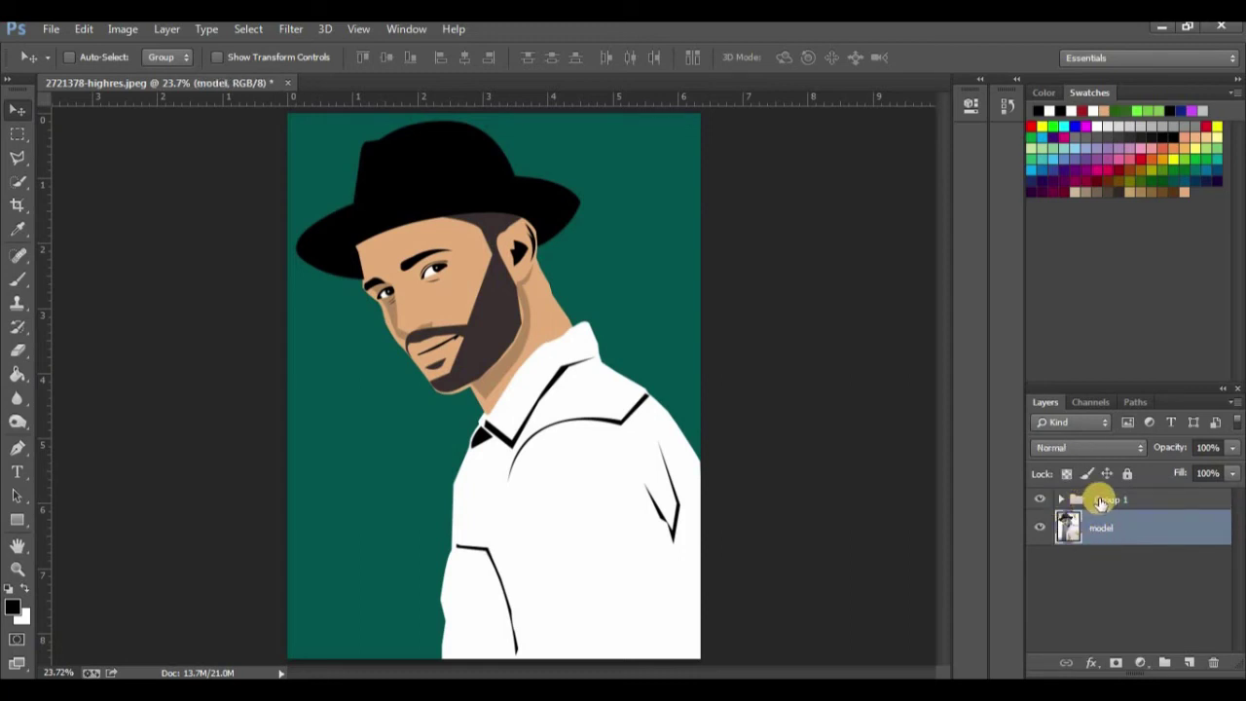
Rename Group 1 to 'effect' and toggle its visibility to compare with the original photo
click(1101, 501)
double_click(1111, 500)
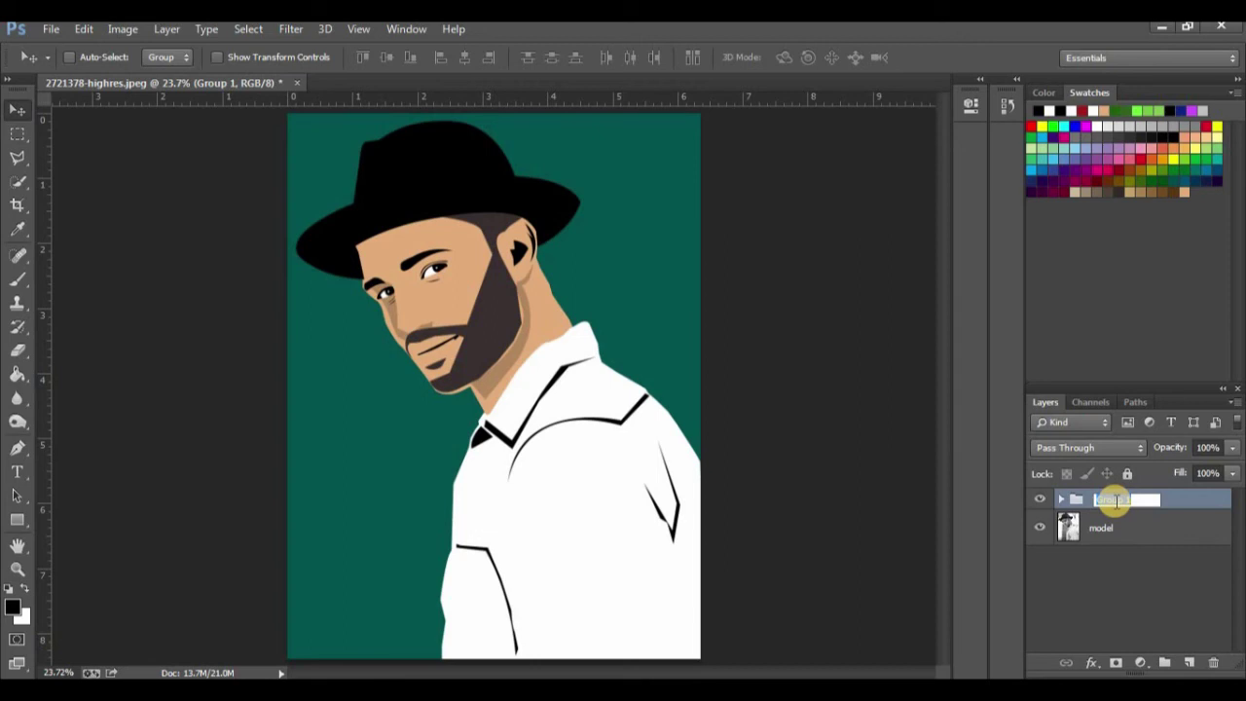
text(ct)
key(Return)
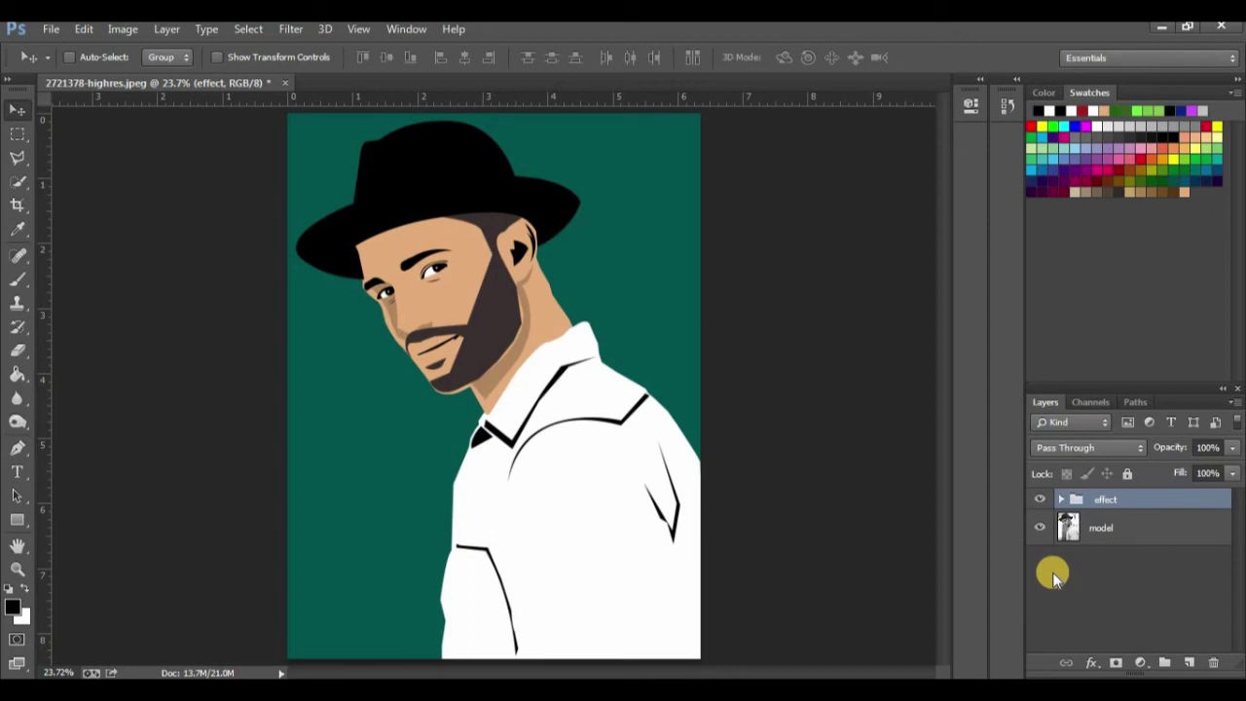
click(1040, 499)
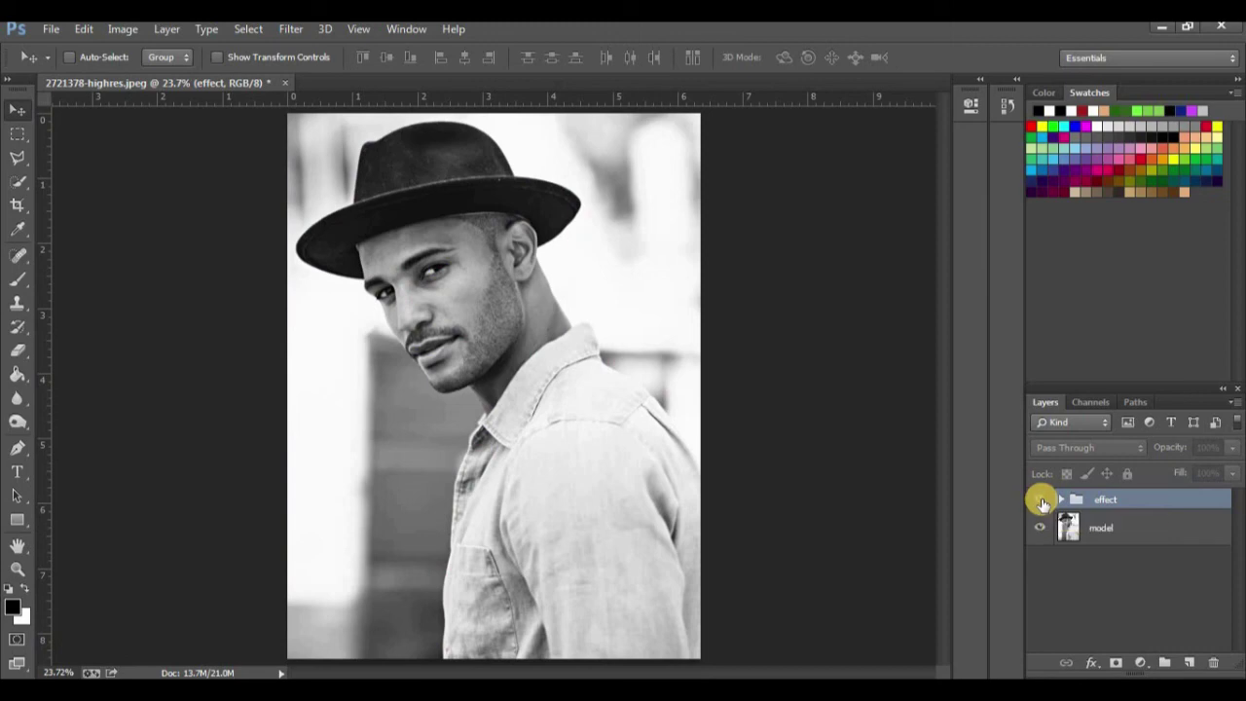
click(1040, 499)
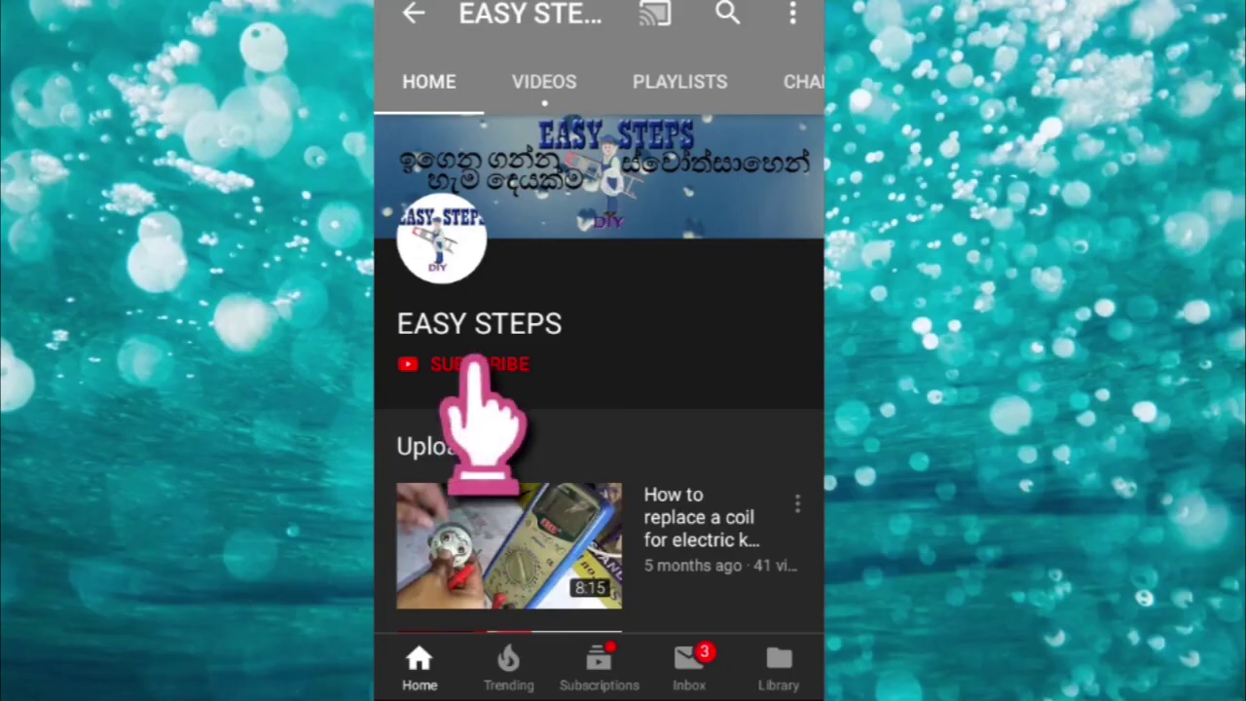